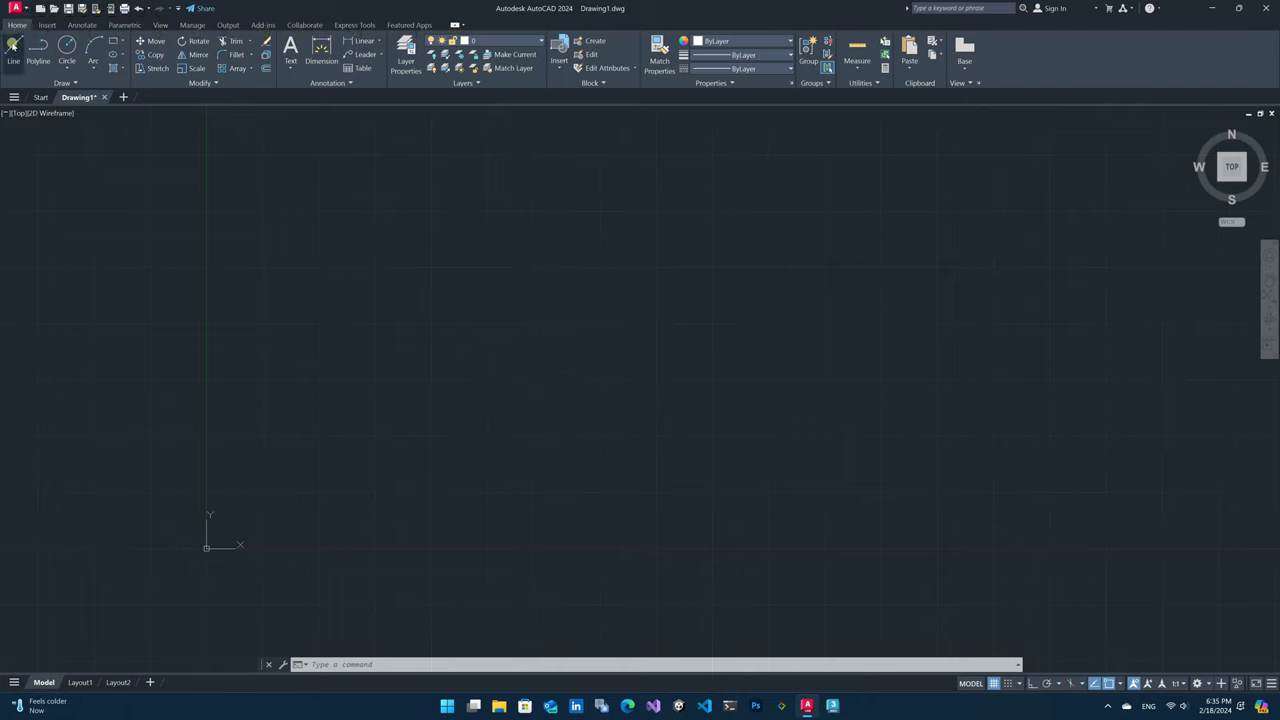
Start a line with its first point at 0,5.
{"action": "left_click", "coordinate": [13, 45]}
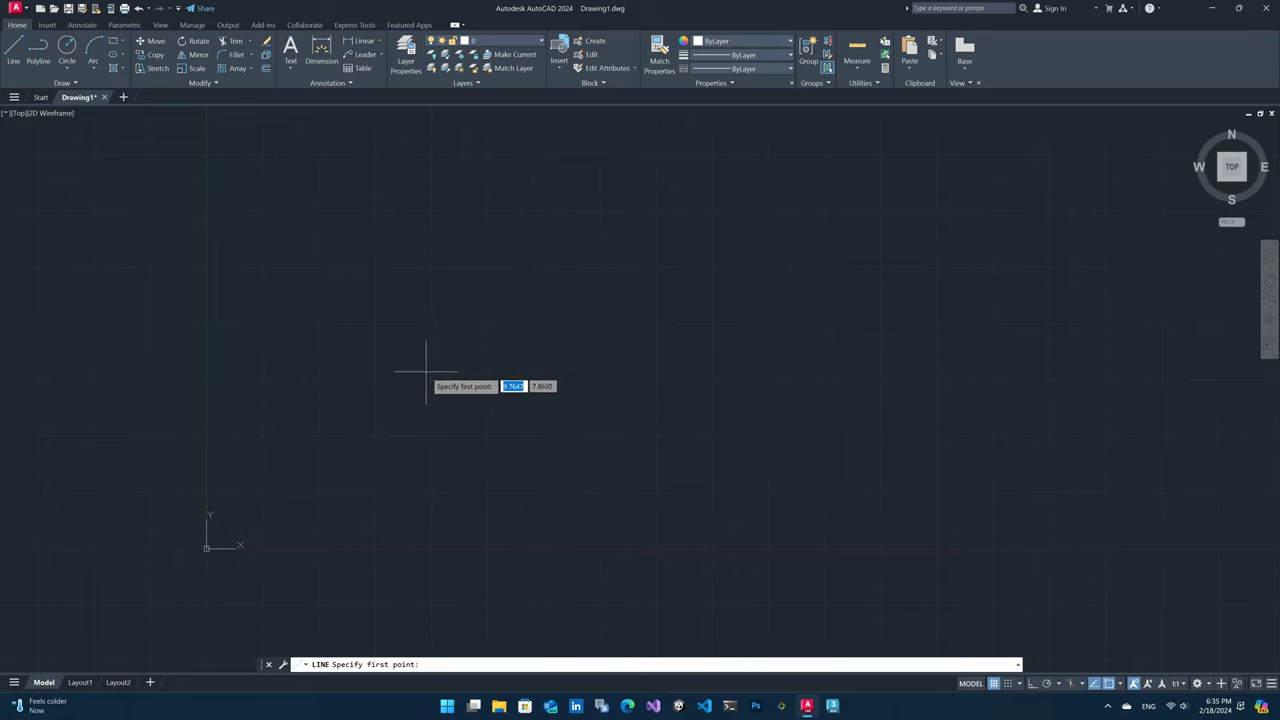
{"action": "type", "text": "0"}
{"action": "key", "text": "Tab"}
{"action": "type", "text": "5"}
{"action": "key", "text": "Return"}
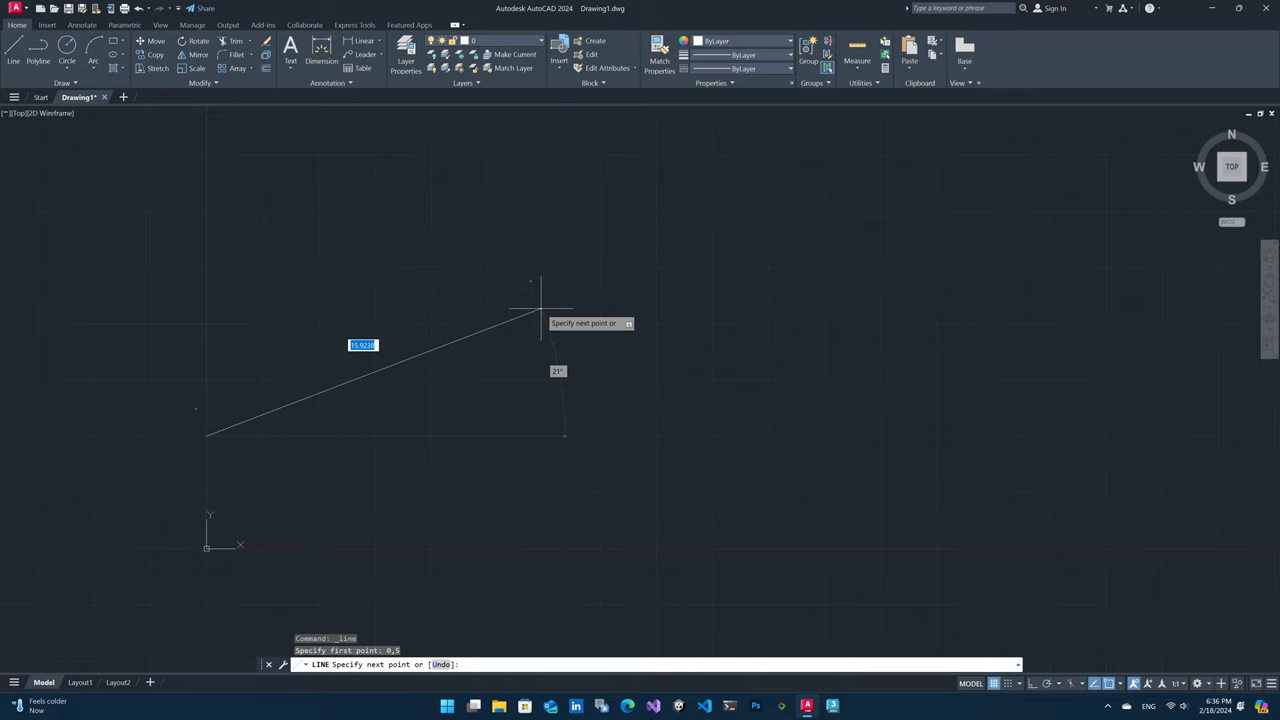
Draw a 5-unit horizontal segment entered as @5,0, toggling Ortho with F8.
{"action": "type", "text": "@"}
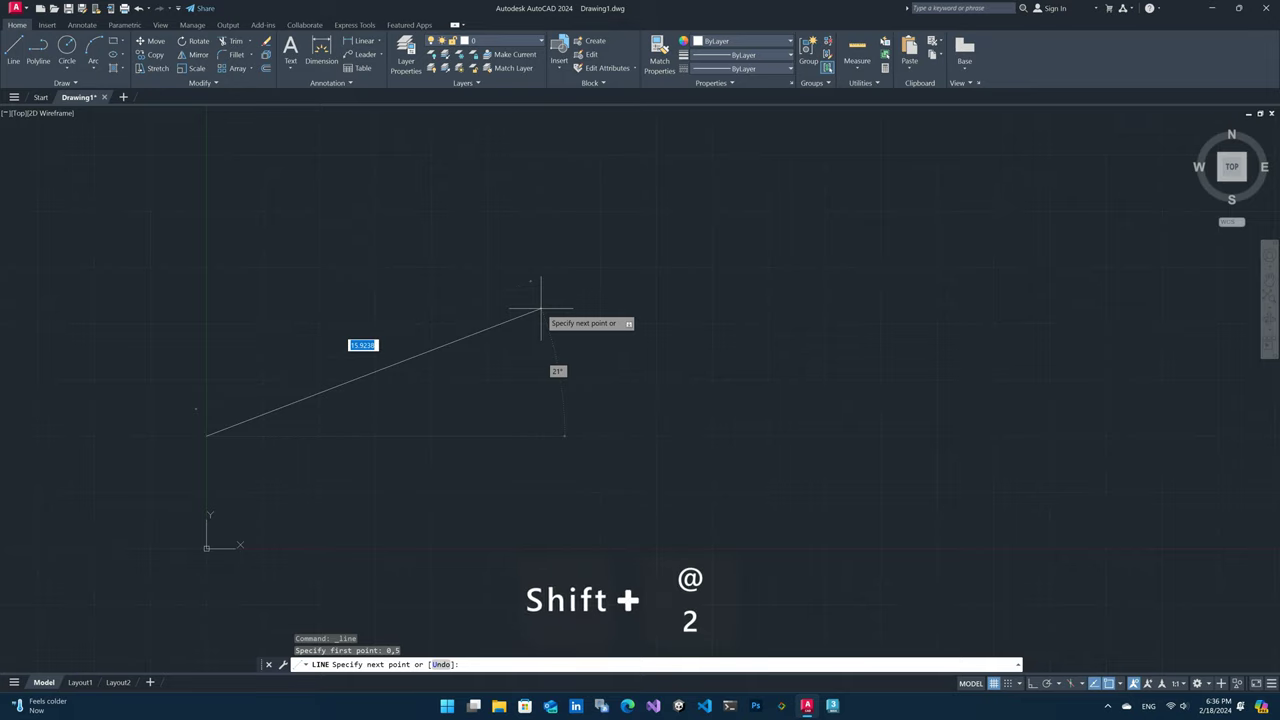
{"action": "key", "text": "F8"}
{"action": "key", "text": "F8"}
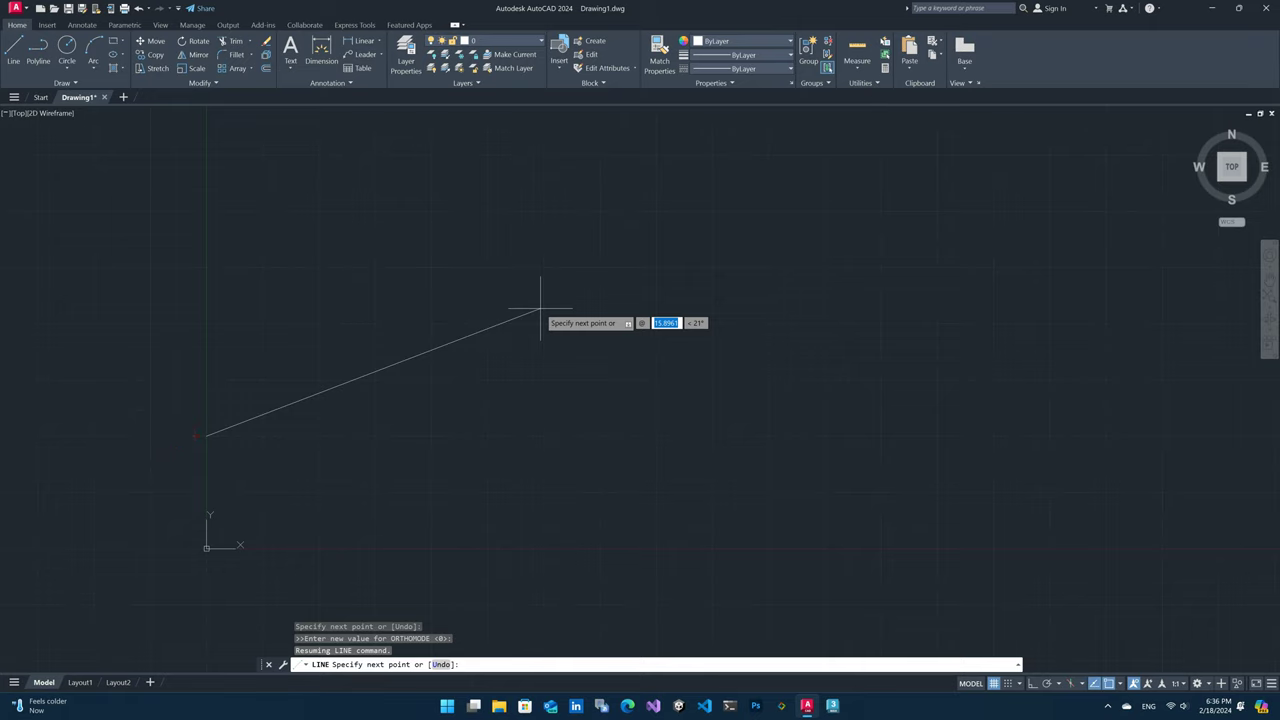
{"action": "type", "text": "5"}
{"action": "key", "text": "Tab"}
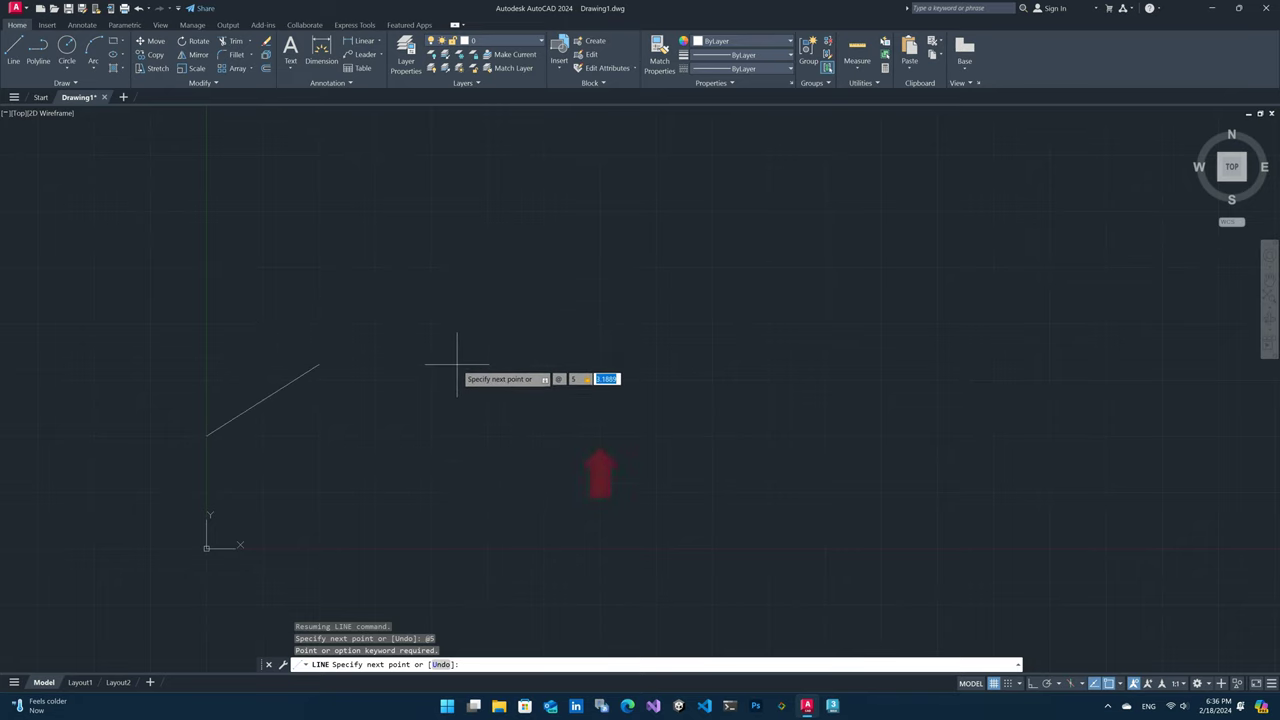
{"action": "type", "text": "0"}
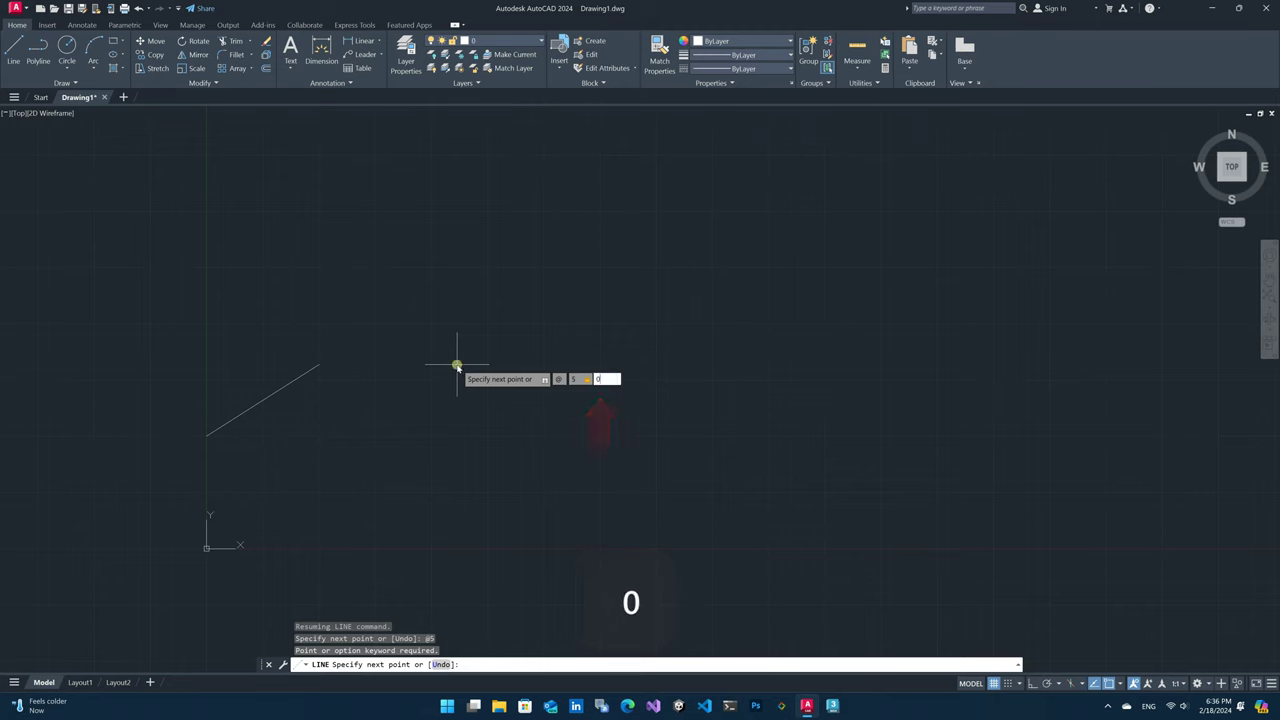
{"action": "key", "text": "Return"}
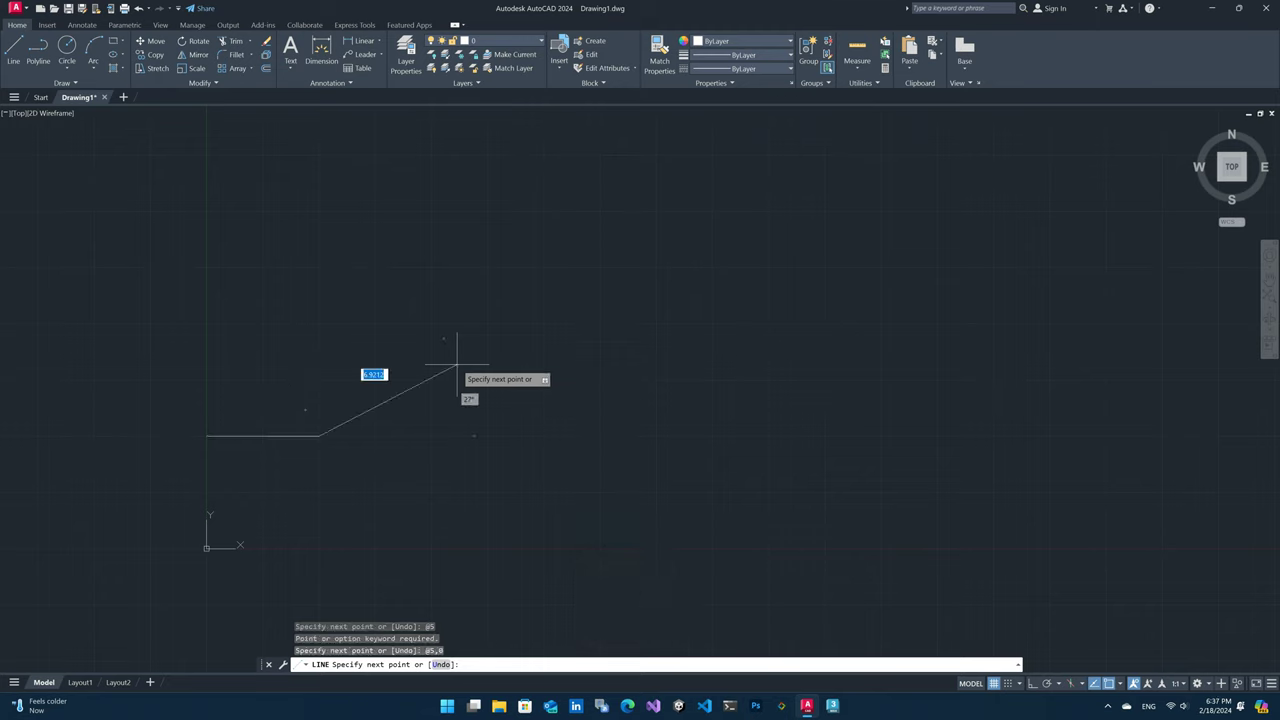
Add a 5-unit line segment at 45° (@5<45).
{"action": "key", "text": "Tab"}
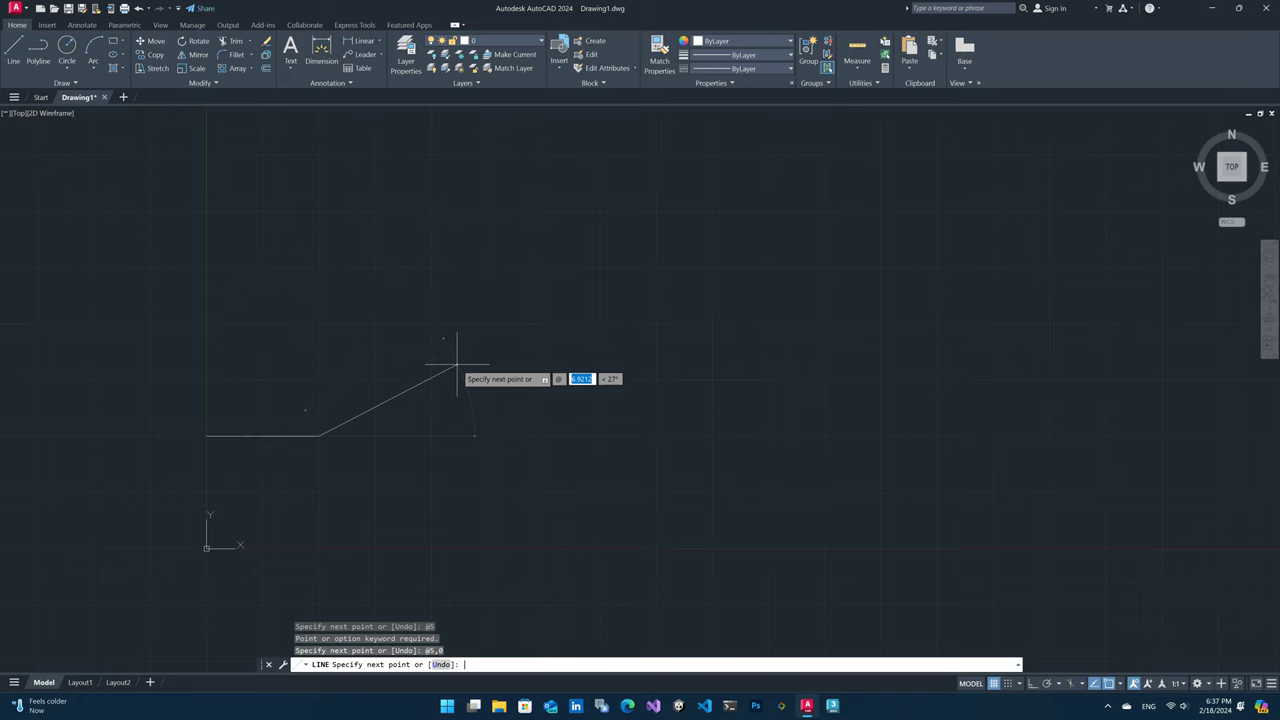
{"action": "type", "text": "5"}
{"action": "key", "text": "Tab"}
{"action": "type", "text": "<"}
{"action": "type", "text": "@5<45"}
{"action": "key", "text": "Return"}
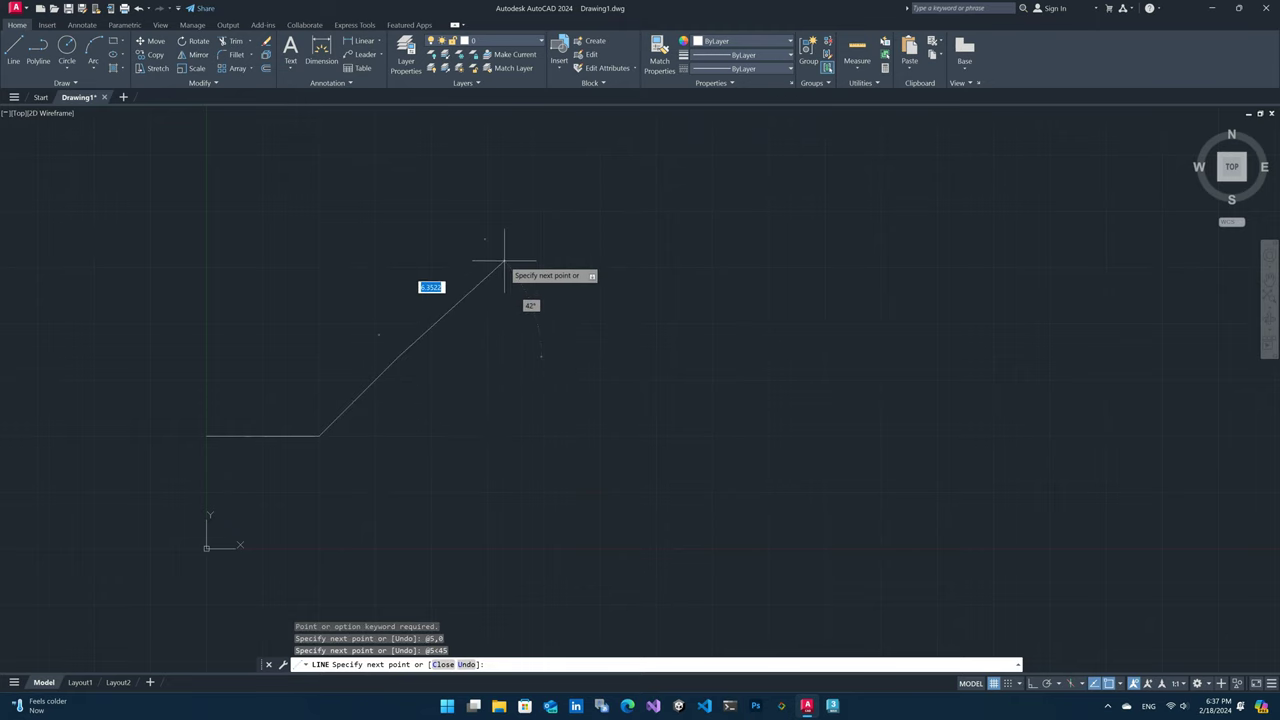
{"action": "type", "text": "@"}
{"action": "type", "text": "5"}
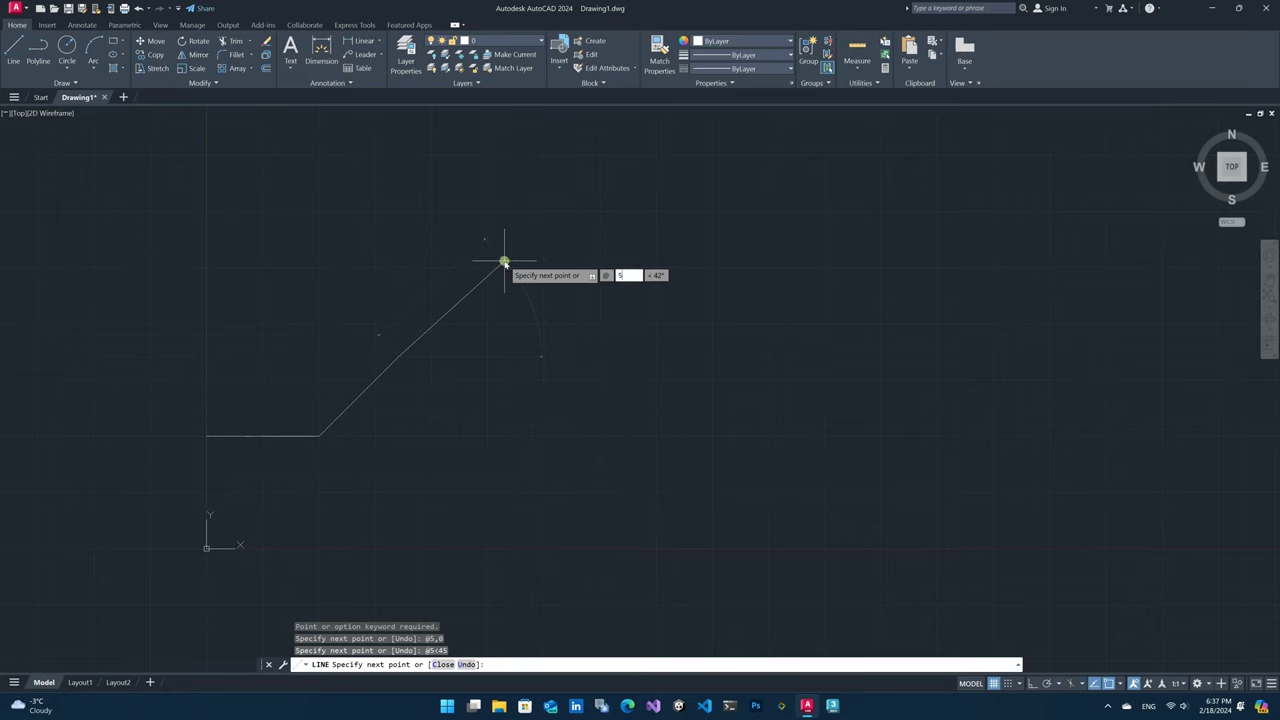
{"action": "key", "text": "Tab"}
{"action": "type", "text": "0"}
{"action": "key", "text": "Return"}
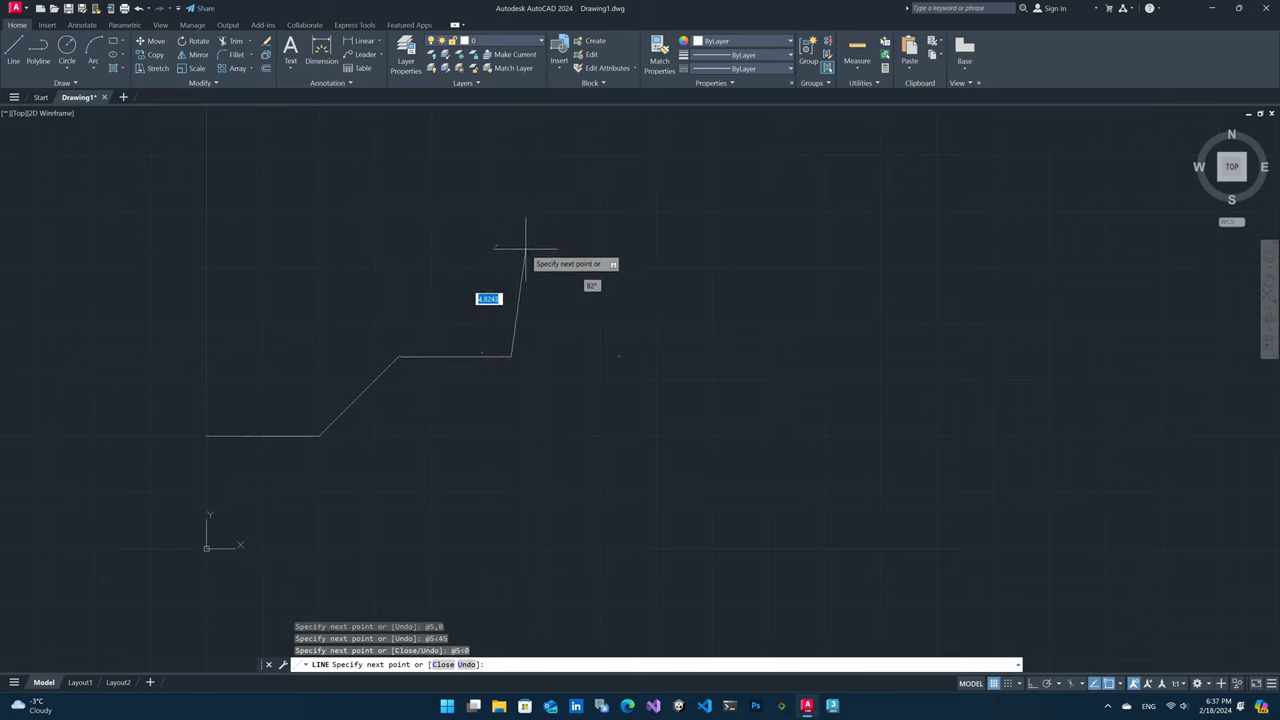
{"action": "type", "text": "@"}
{"action": "type", "text": "1"}
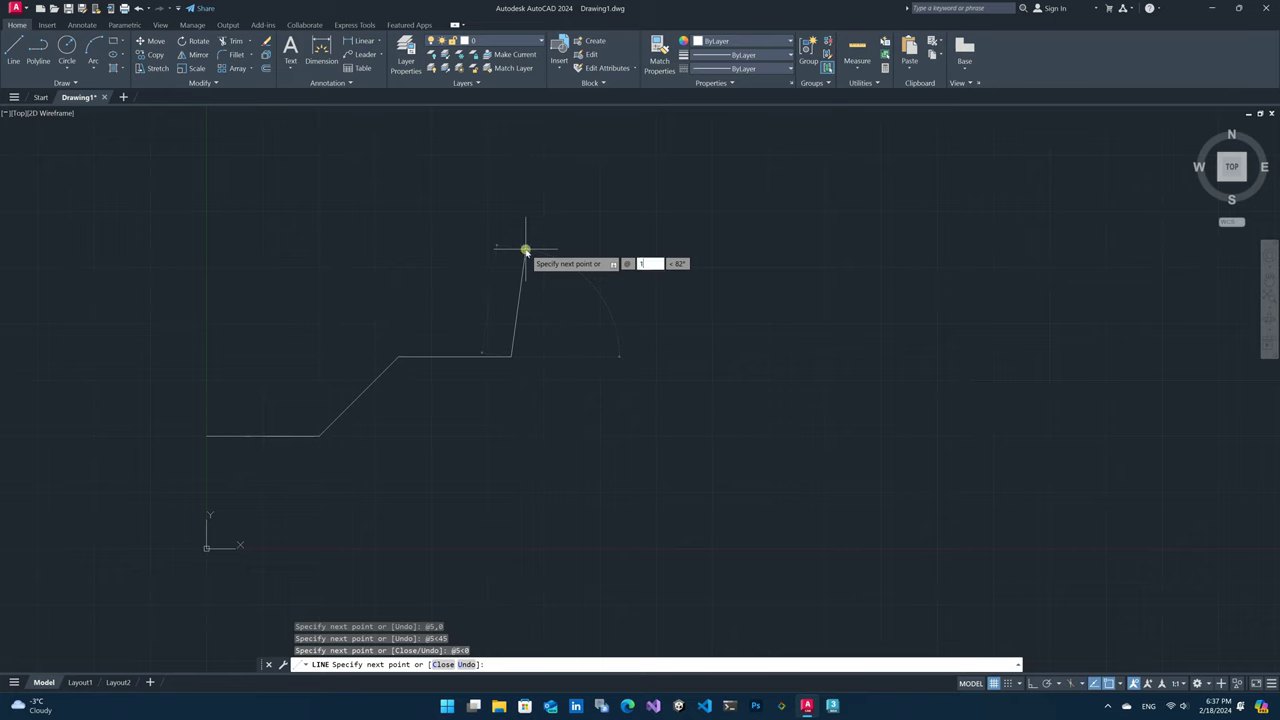
{"action": "type", "text": "0"}
{"action": "key", "text": "Tab"}
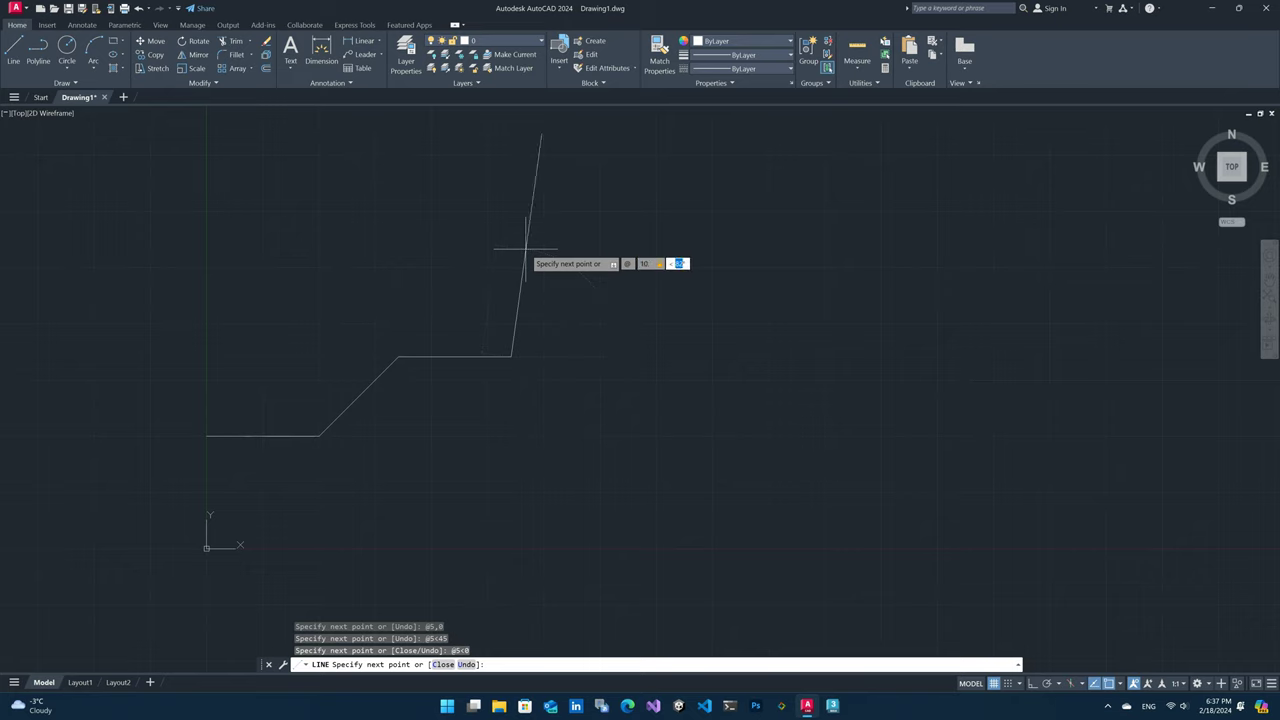
{"action": "type", "text": "90"}
{"action": "key", "text": "Return"}
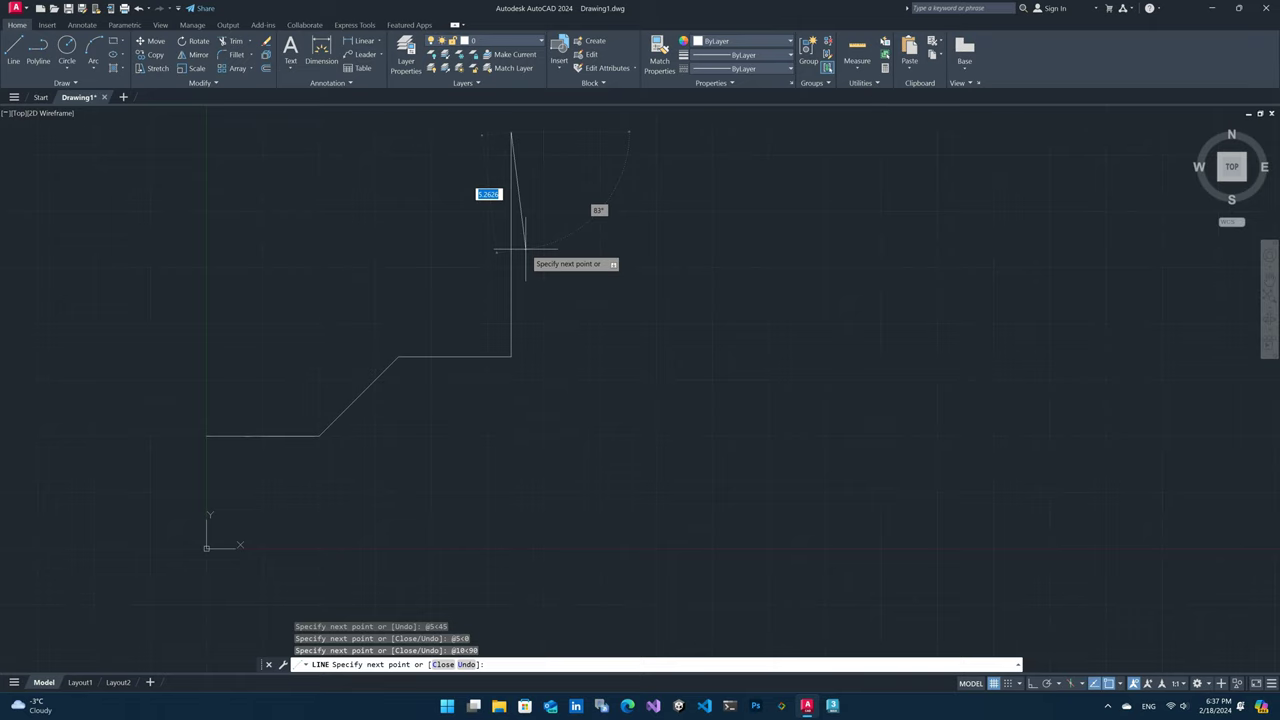
{"action": "type", "text": "c"}
{"action": "key", "text": "Return"}
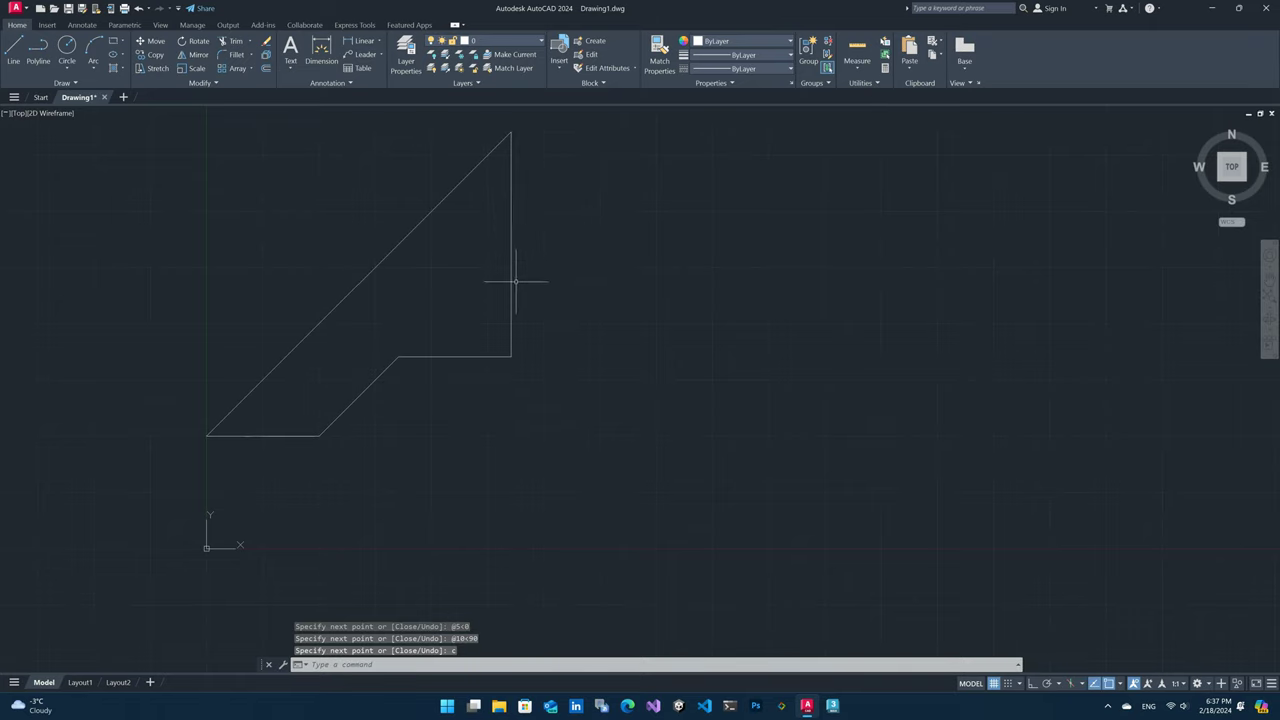
Pan the view and start a new line right of the outline.
{"action": "middle_click_drag", "start_coordinate": [425, 485], "coordinate": [553, 532]}
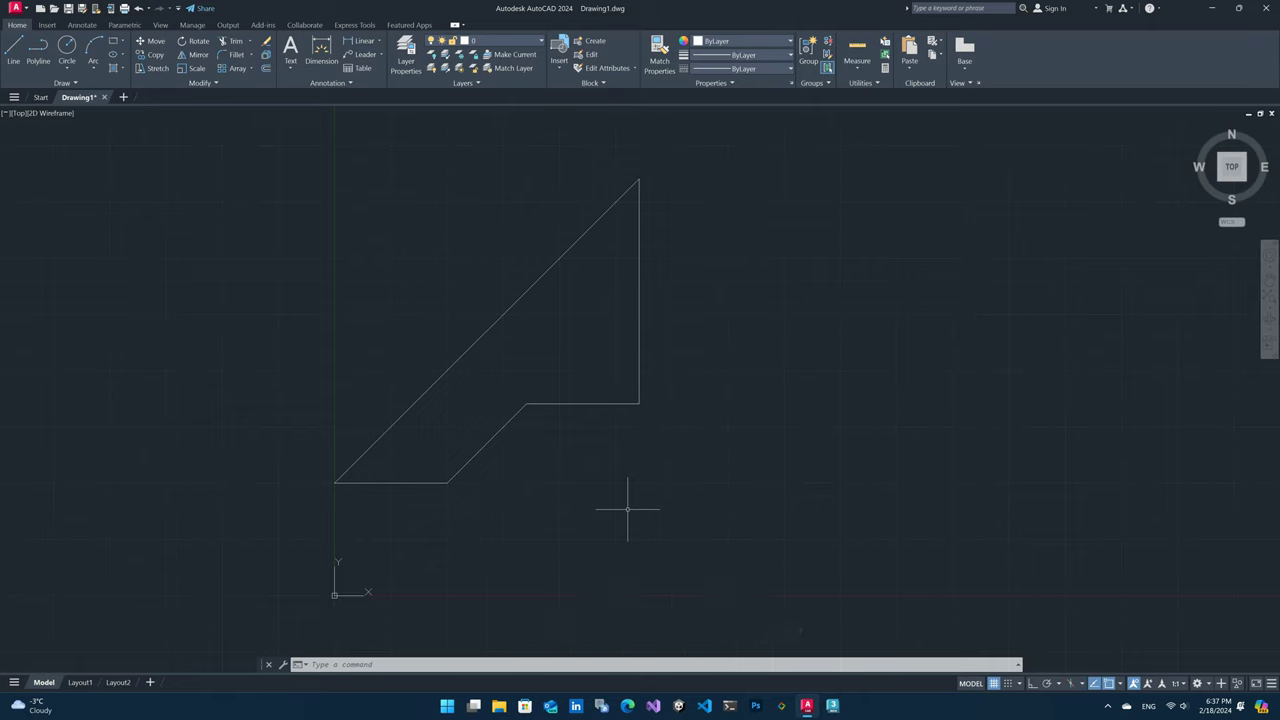
{"action": "type", "text": "l"}
{"action": "key", "text": "Return"}
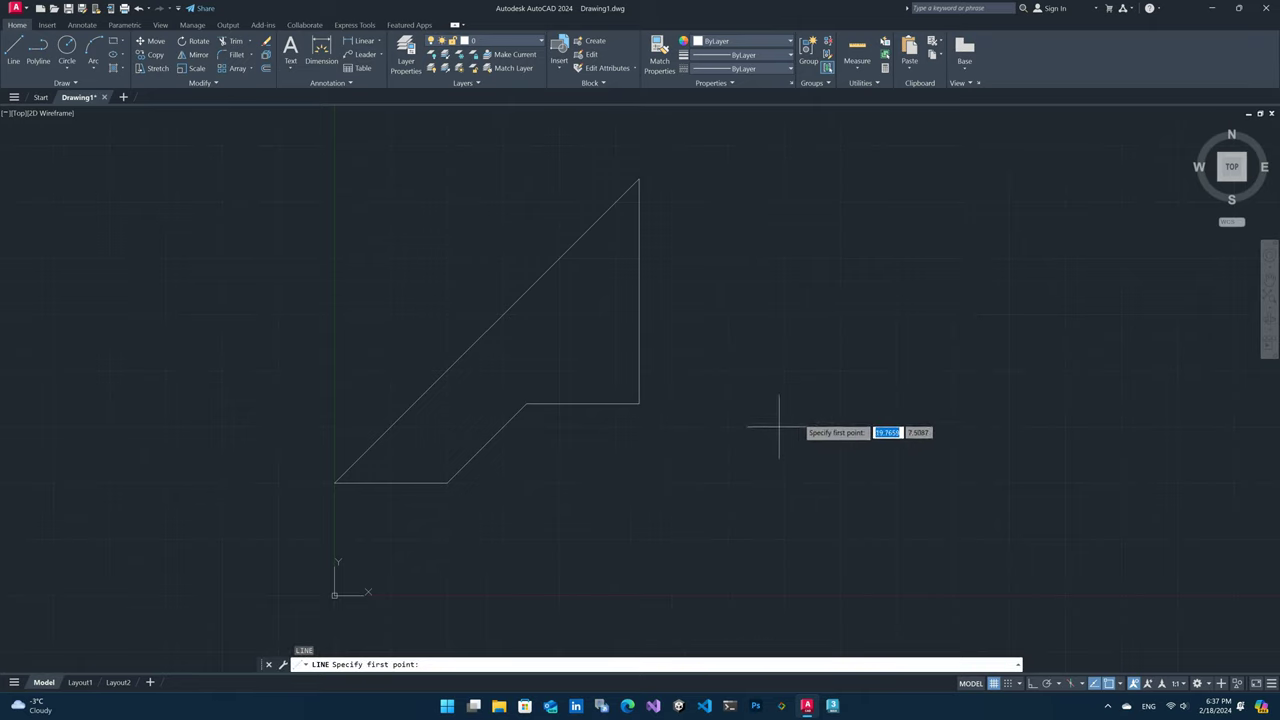
{"action": "left_click", "coordinate": [760, 334]}
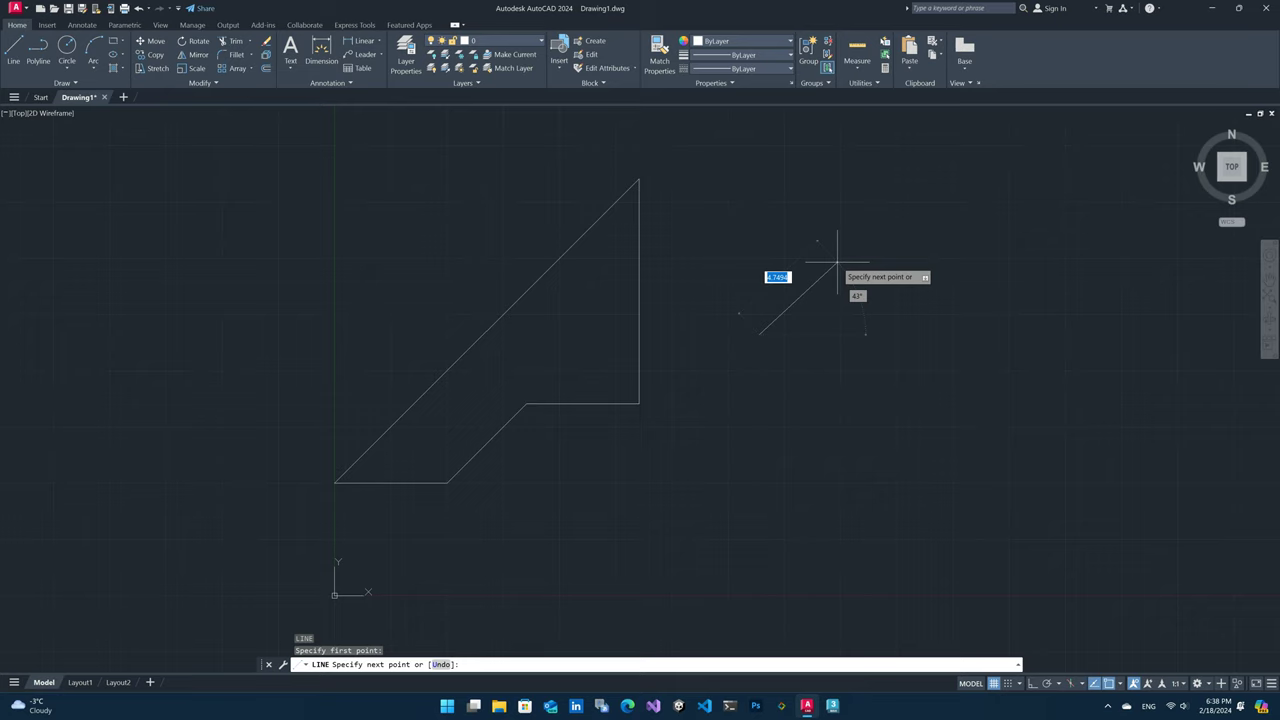
Draw triangle edges @5<20 and @3<-90, closing it at the starting corner.
{"action": "type", "text": "@"}
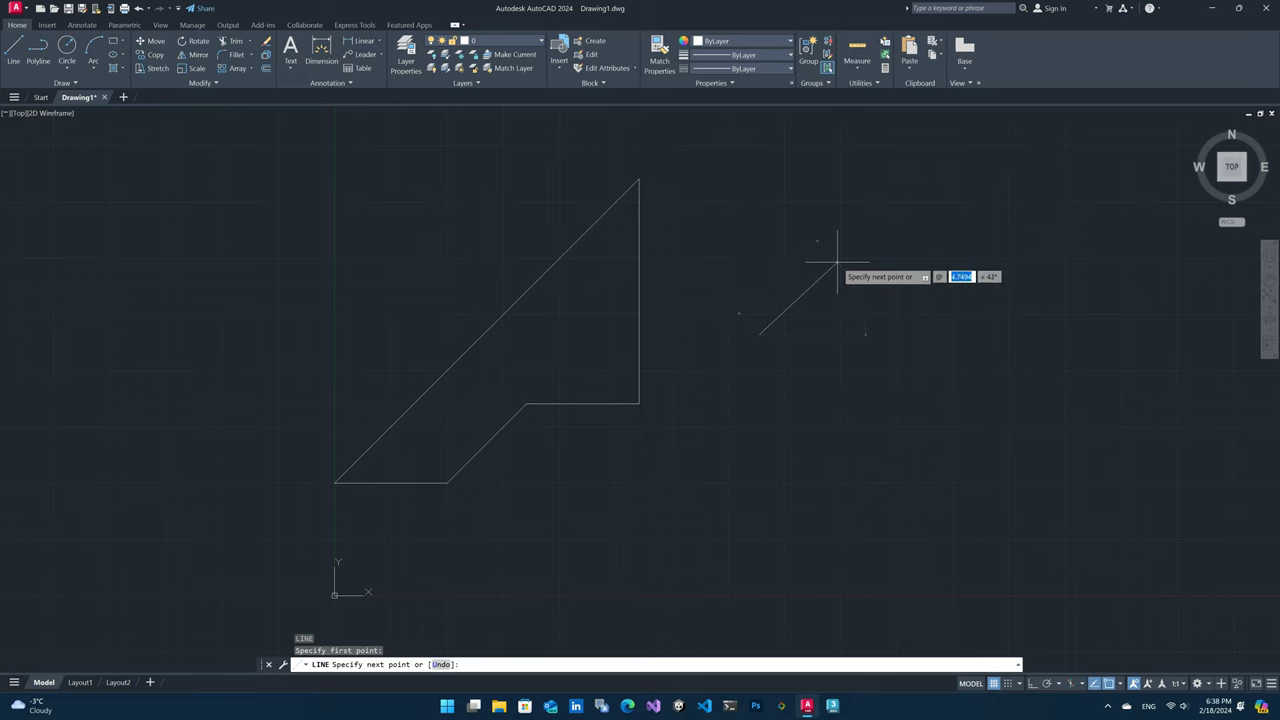
{"action": "type", "text": "5<"}
{"action": "key", "text": "Tab"}
{"action": "type", "text": "20"}
{"action": "key", "text": "Return"}
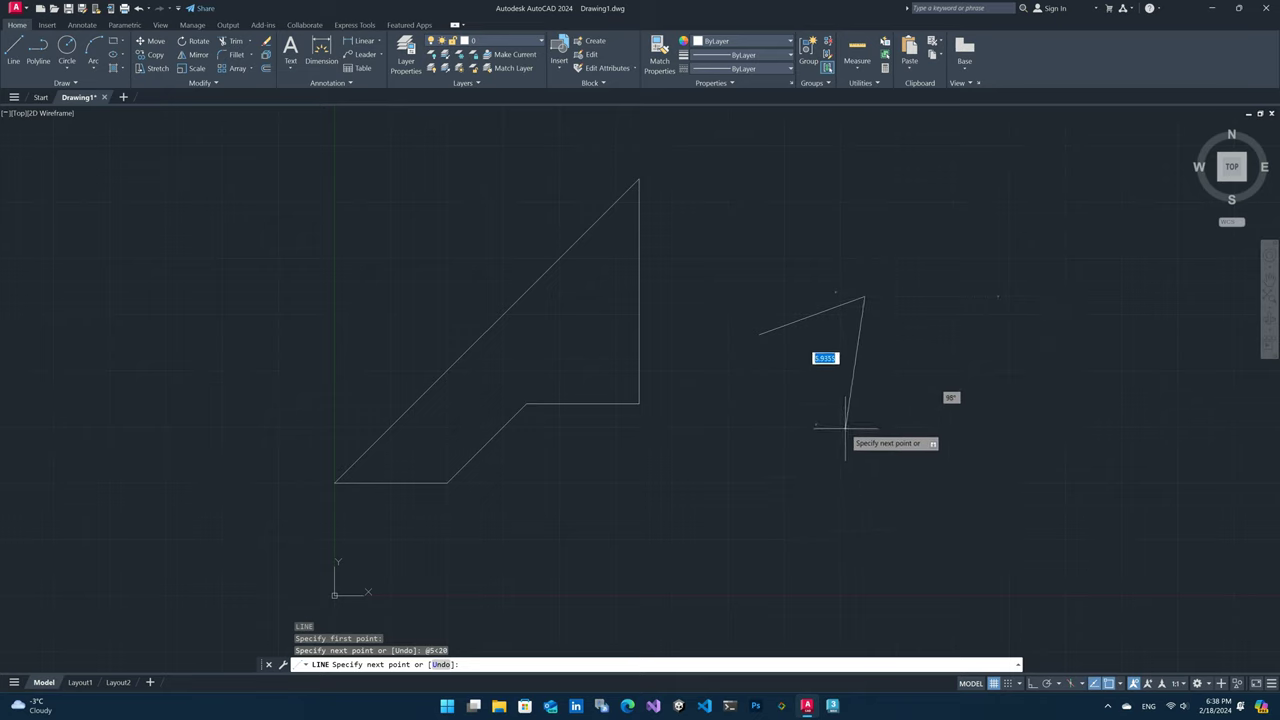
{"action": "type", "text": "3"}
{"action": "key", "text": "Tab"}
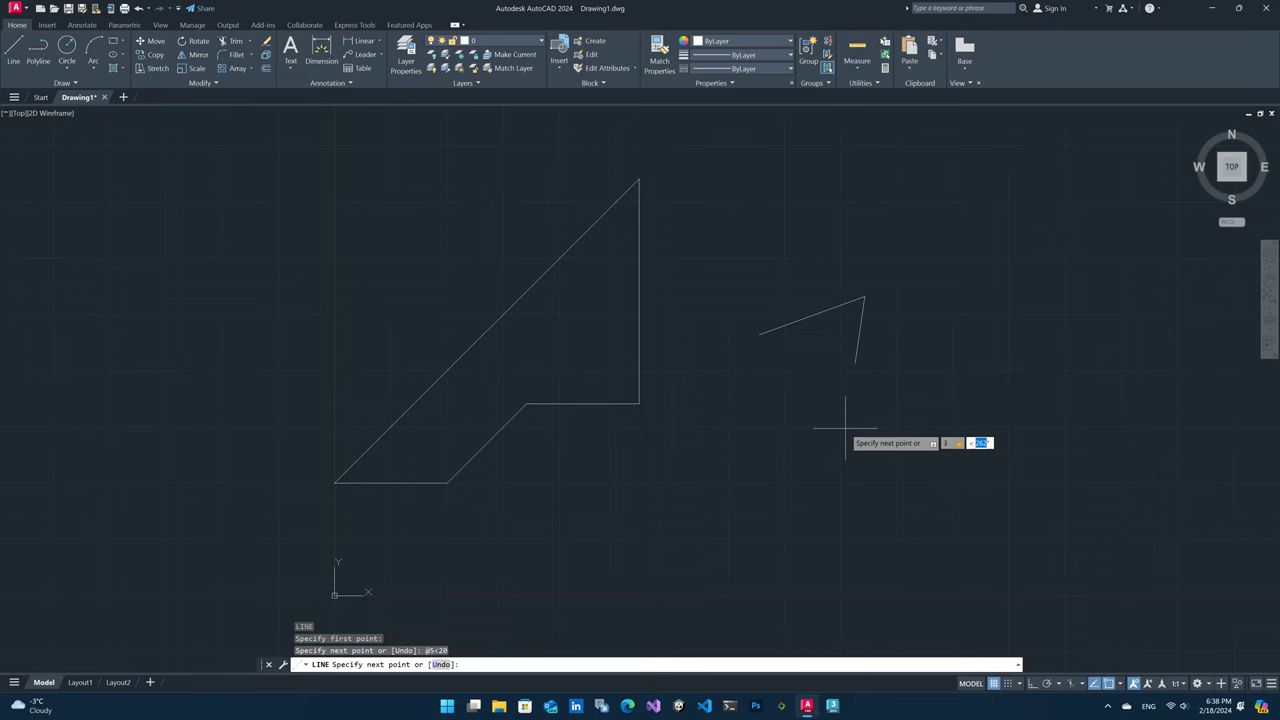
{"action": "type", "text": "-9"}
{"action": "key", "text": "Return"}
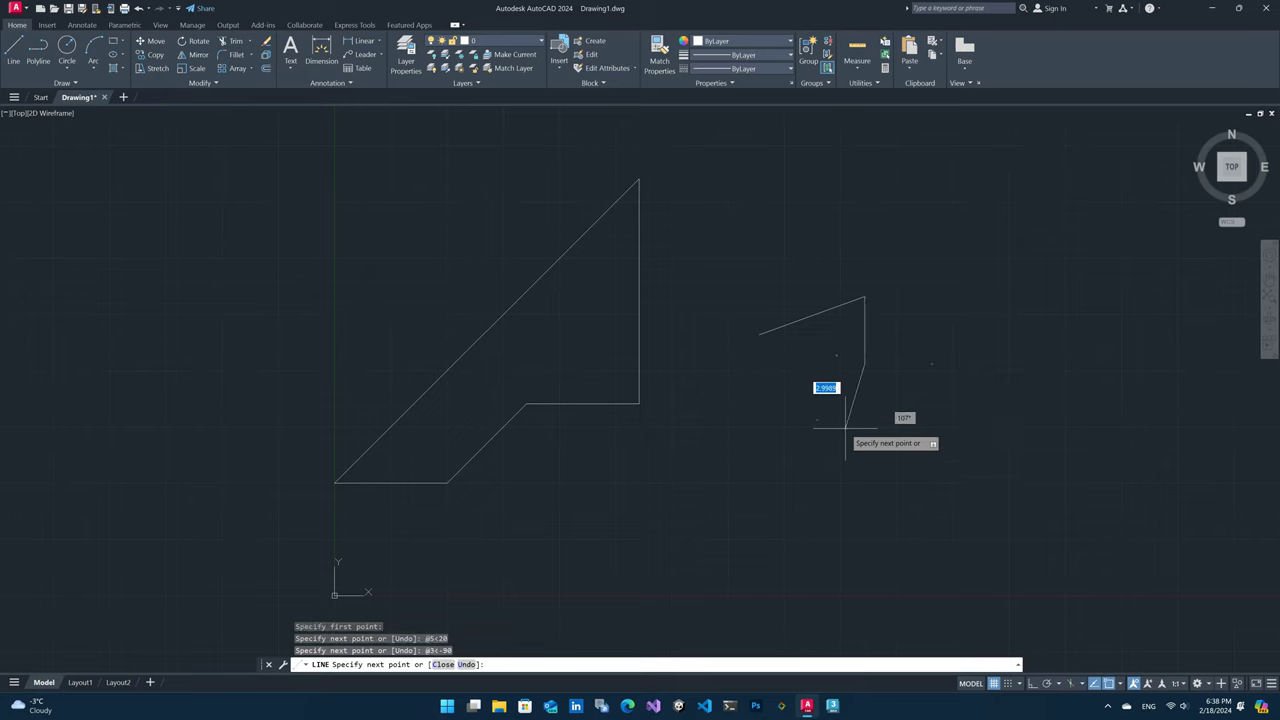
{"action": "left_click", "coordinate": [758, 336]}
{"action": "key", "text": "Return"}
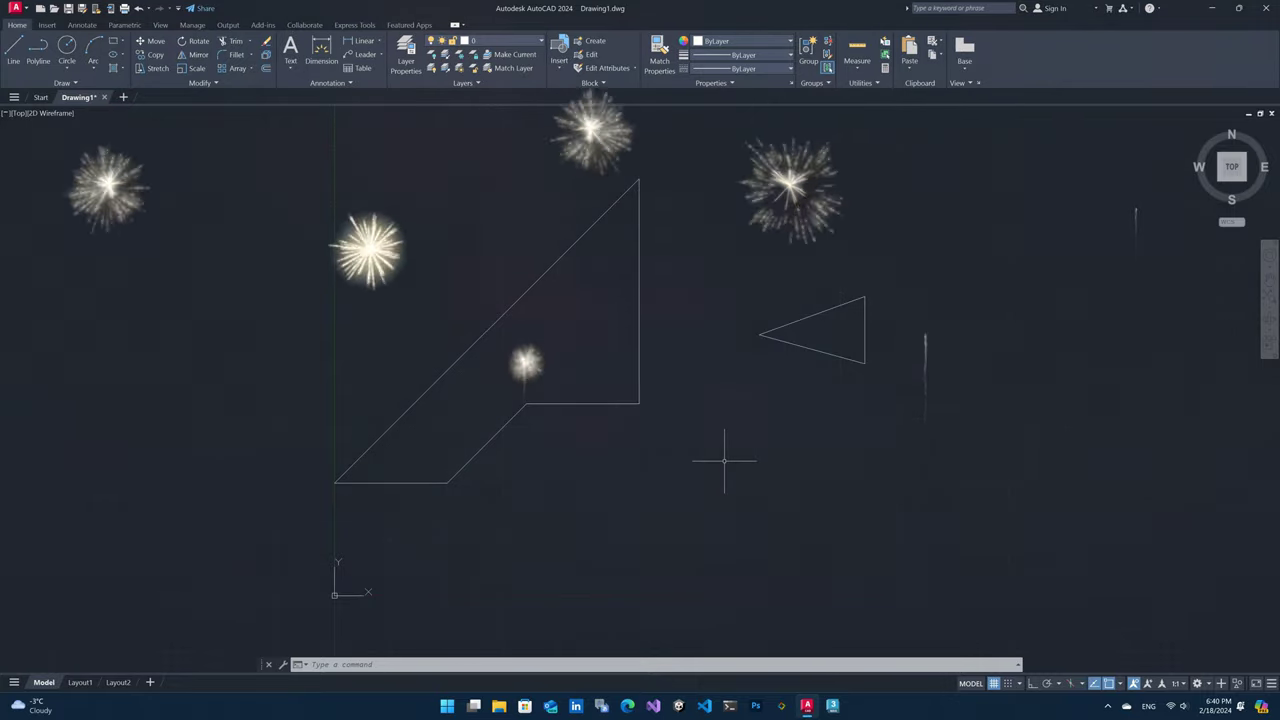
Window-select the stepped outline and triangle together and delete them.
{"action": "left_click", "coordinate": [910, 172]}
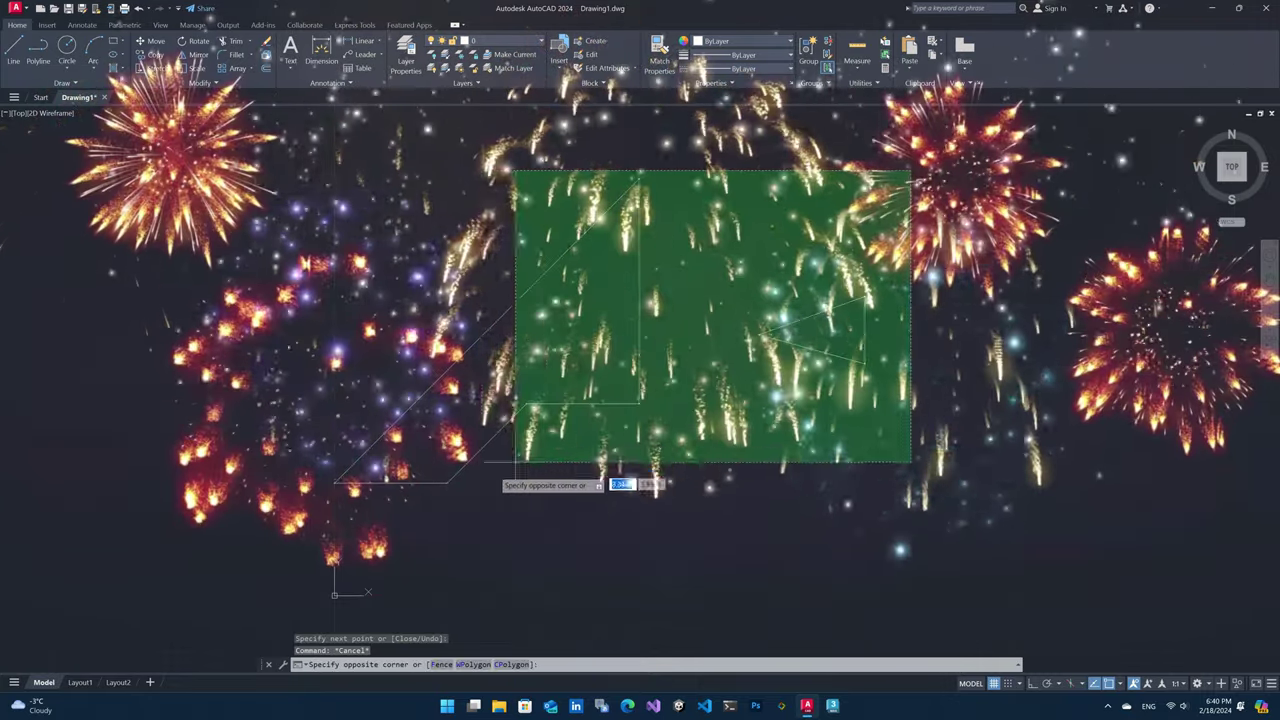
{"action": "left_click", "coordinate": [515, 462]}
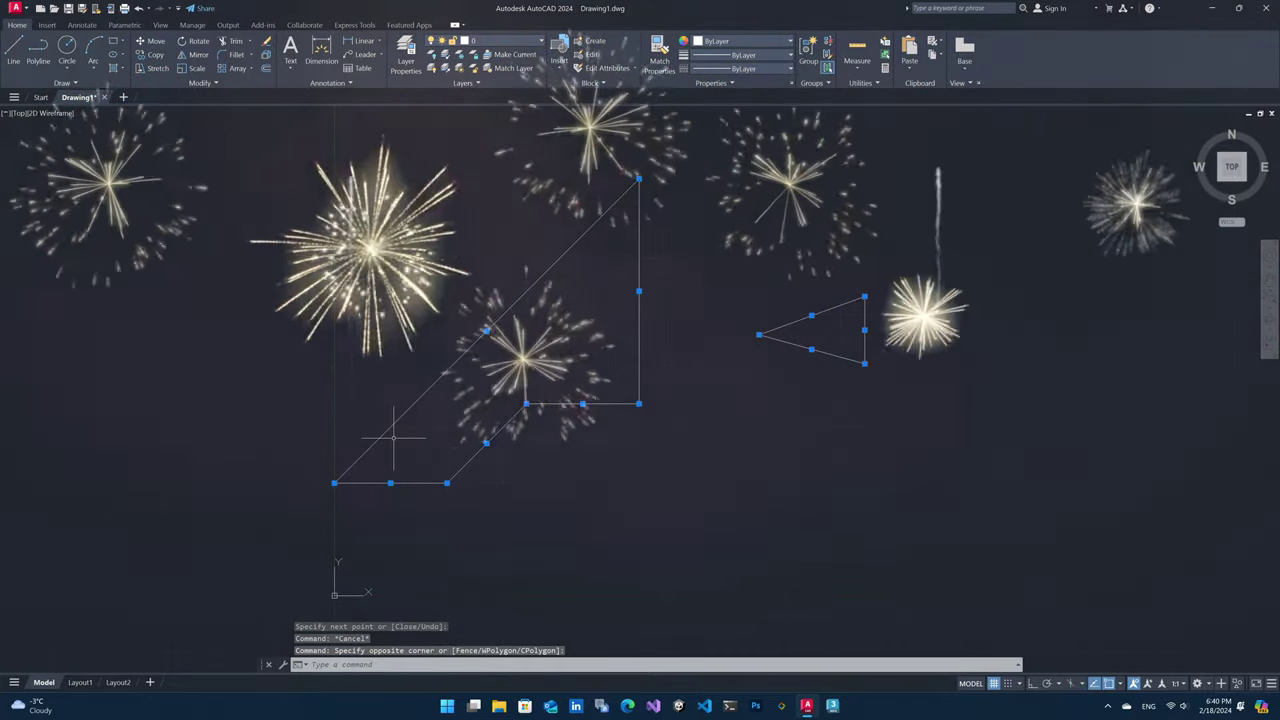
{"action": "key", "text": "Delete"}
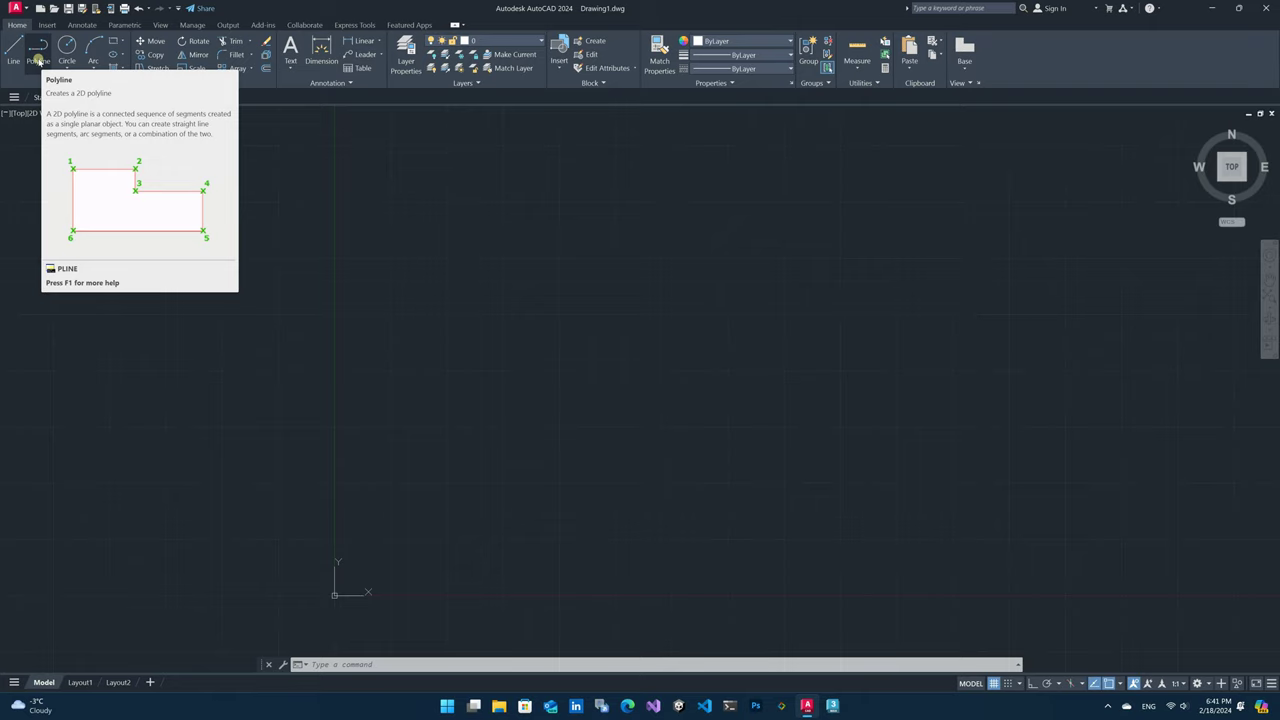
Draw a closed six-sided polyline with Ortho on, stepped upper-right and slanted left side, then select it.
{"action": "left_click", "coordinate": [37, 60]}
{"action": "left_click", "coordinate": [360, 284]}
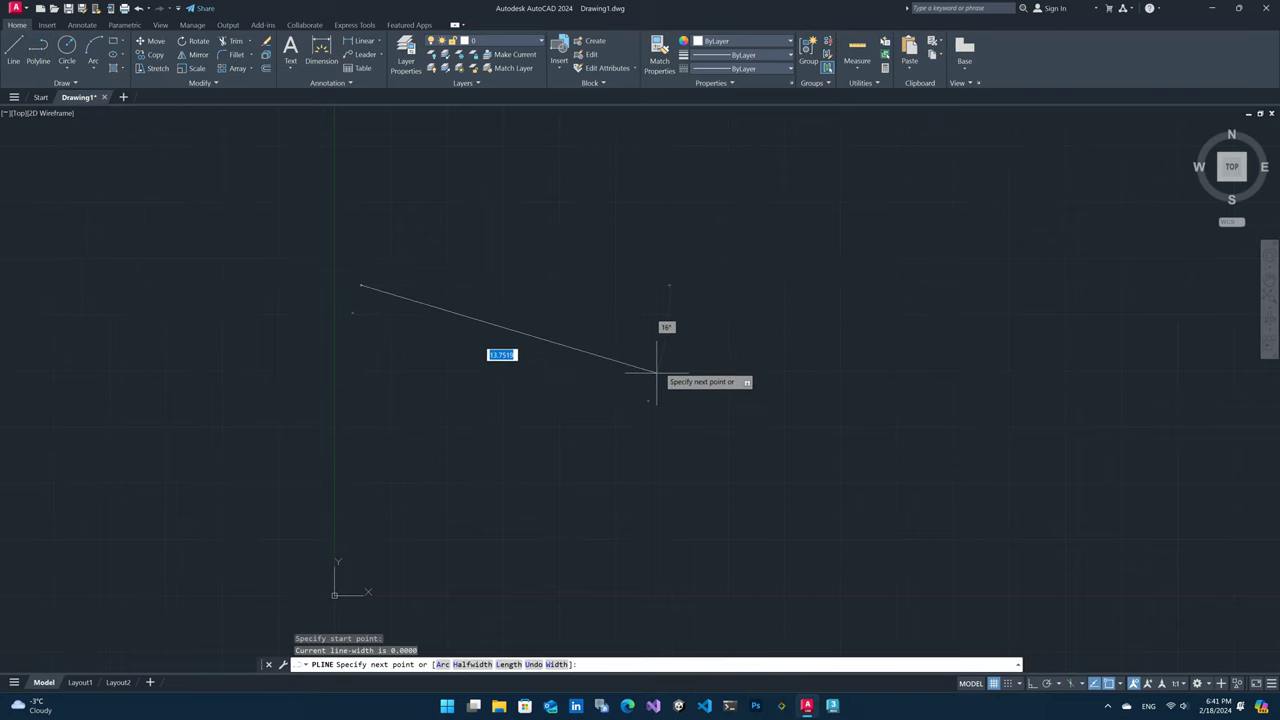
{"action": "key", "text": "F8"}
{"action": "left_click", "coordinate": [679, 284]}
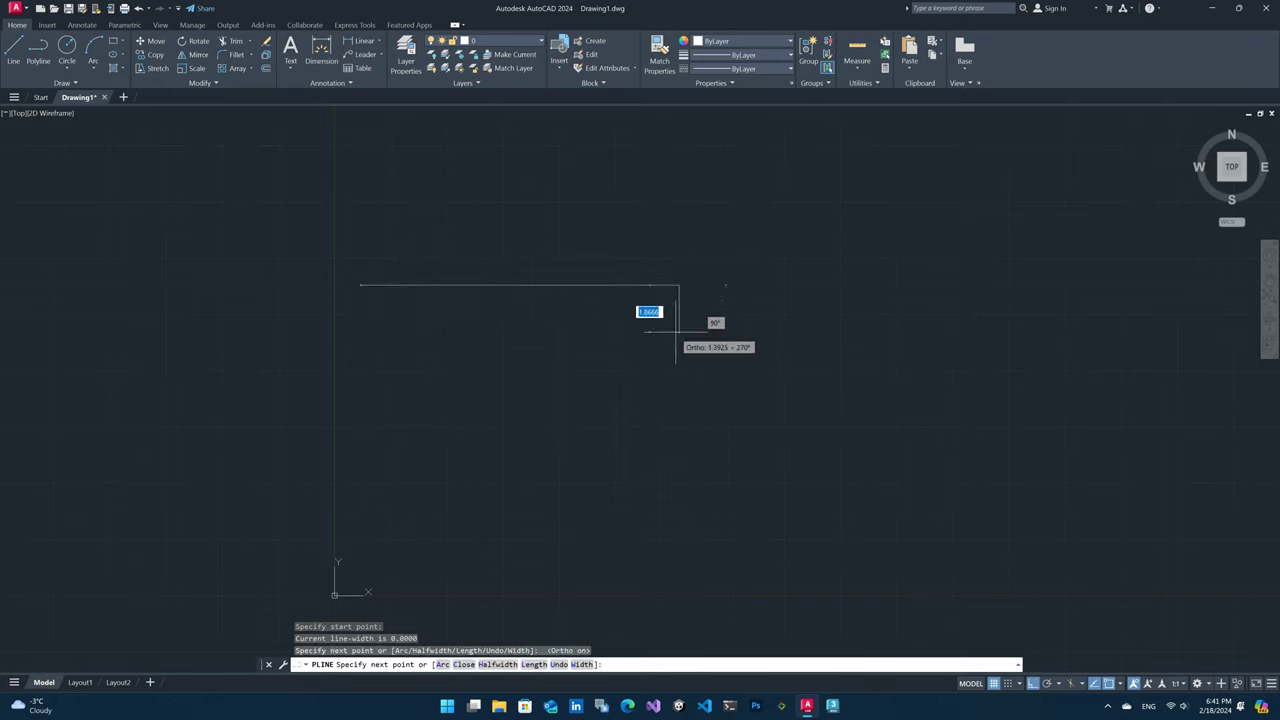
{"action": "left_click", "coordinate": [650, 408]}
{"action": "left_click", "coordinate": [861, 410]}
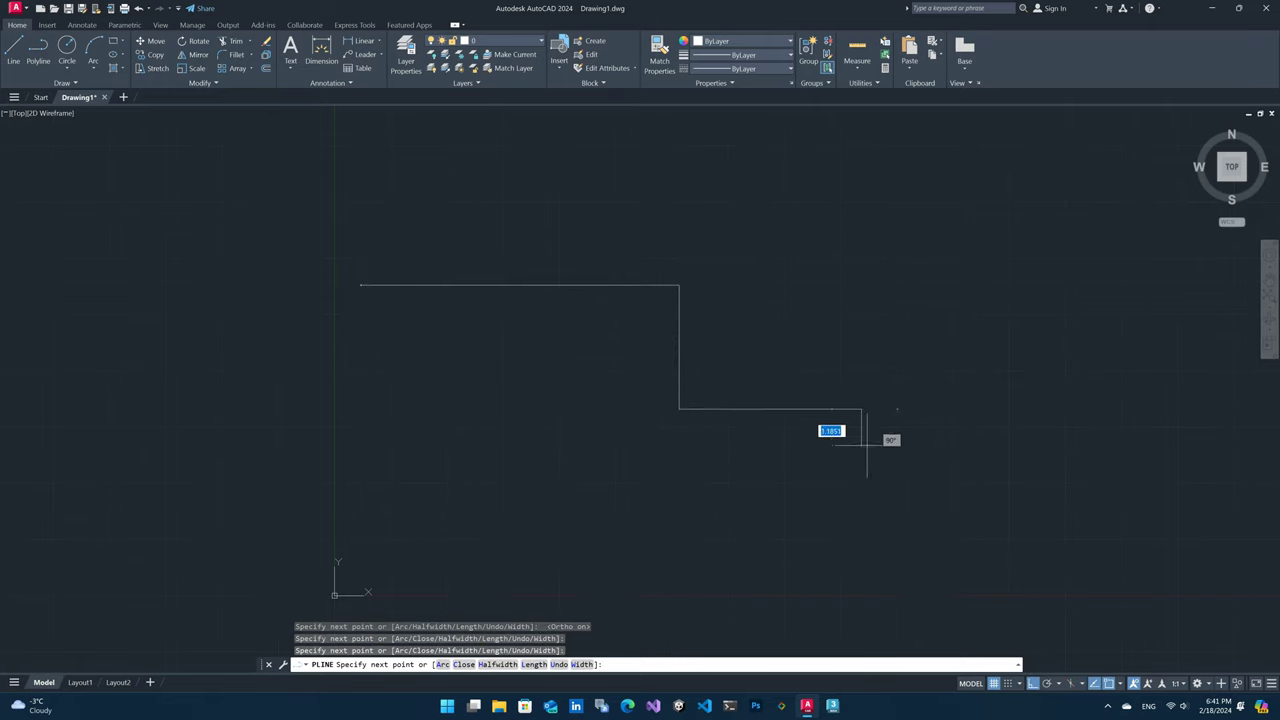
{"action": "left_click", "coordinate": [860, 594]}
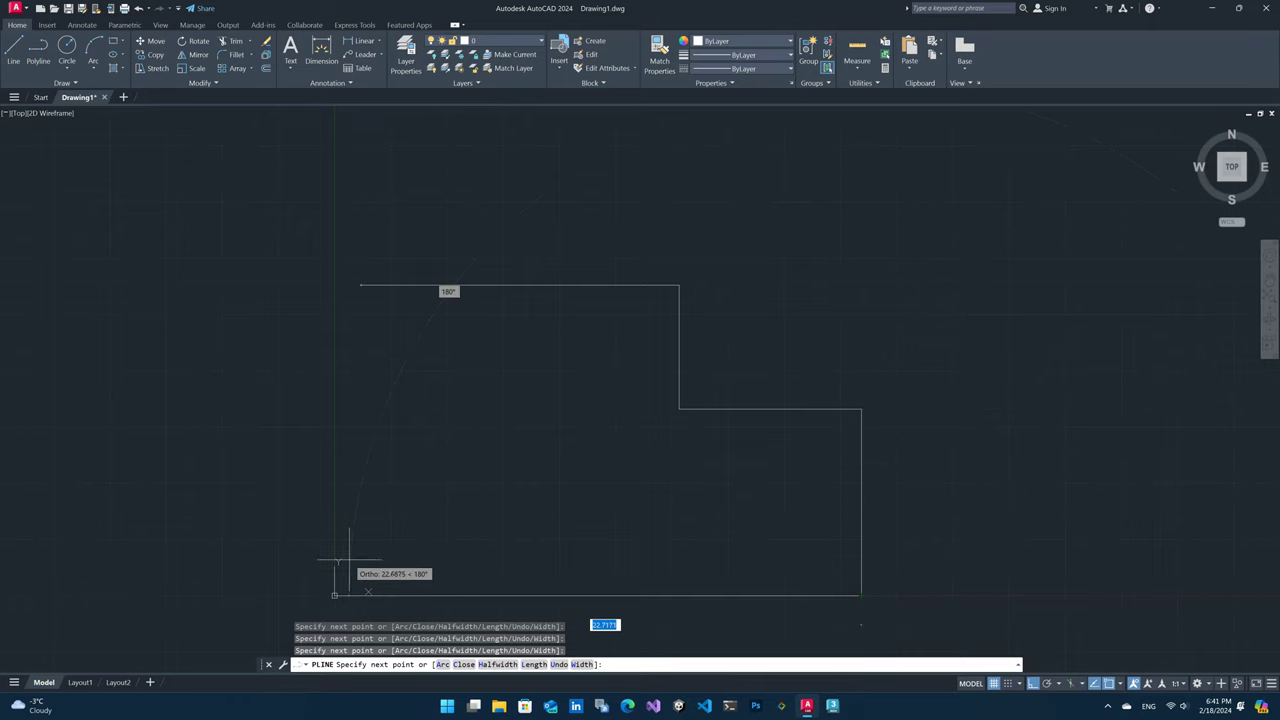
{"action": "left_click", "coordinate": [462, 580]}
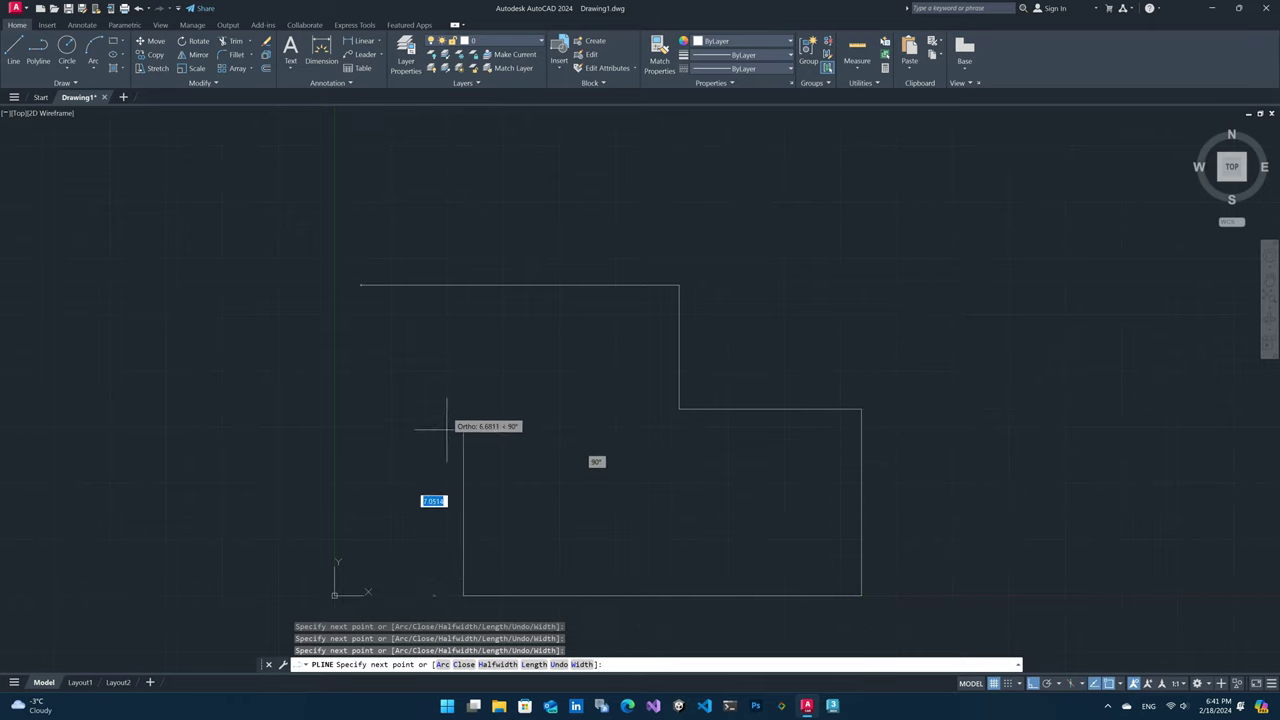
{"action": "left_click", "coordinate": [361, 286]}
{"action": "key", "text": "Escape"}
{"action": "middle_click_drag", "start_coordinate": [589, 436], "coordinate": [586, 384]}
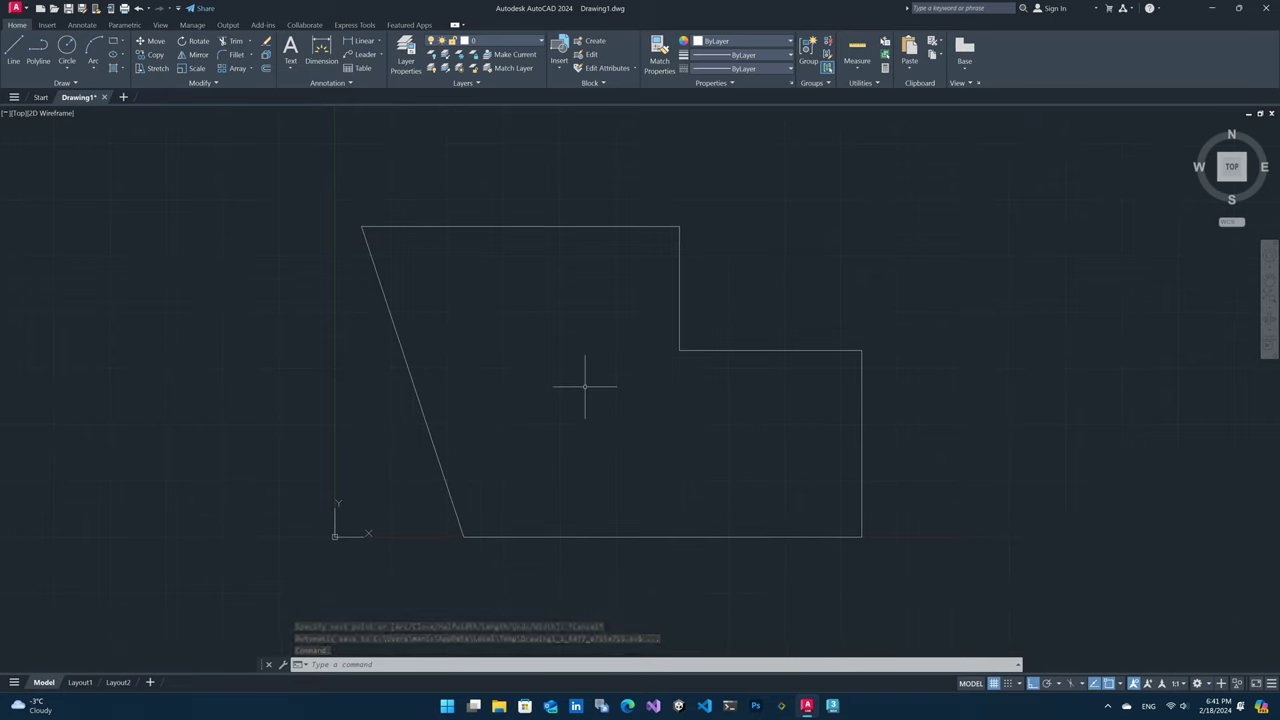
{"action": "left_click", "coordinate": [421, 410]}
{"action": "left_click", "coordinate": [415, 413]}
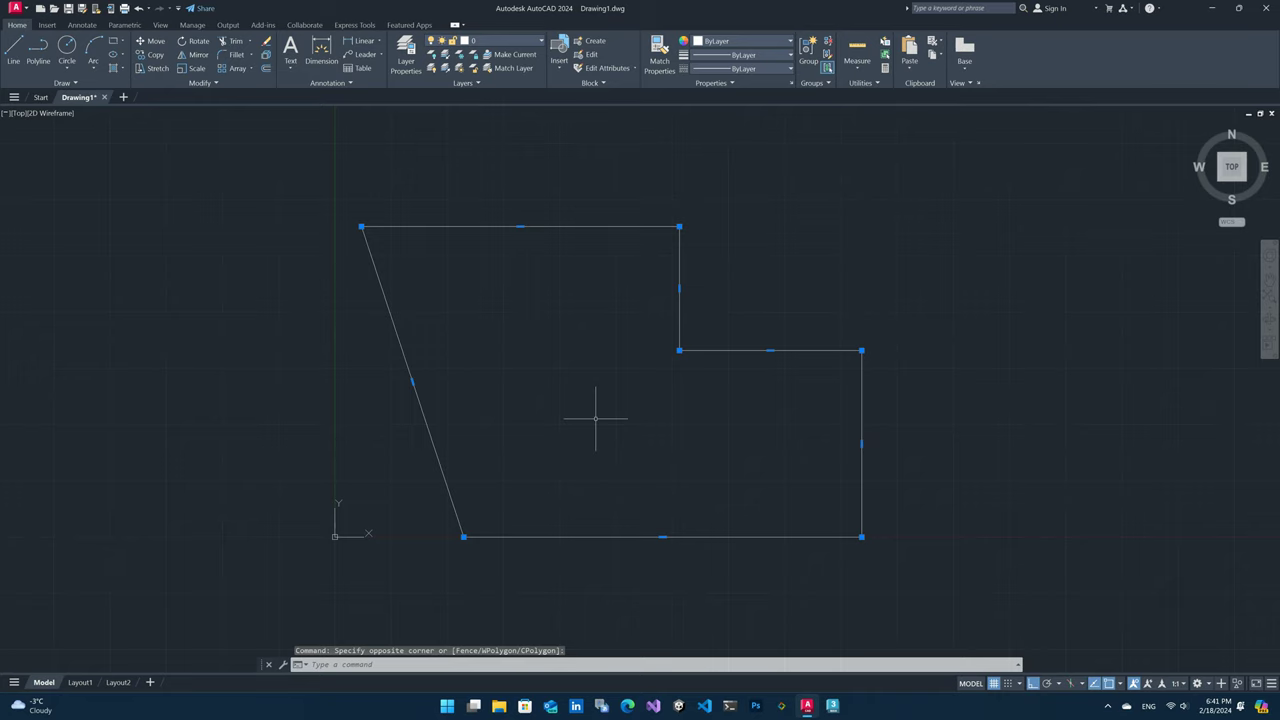
{"action": "key", "text": "Escape"}
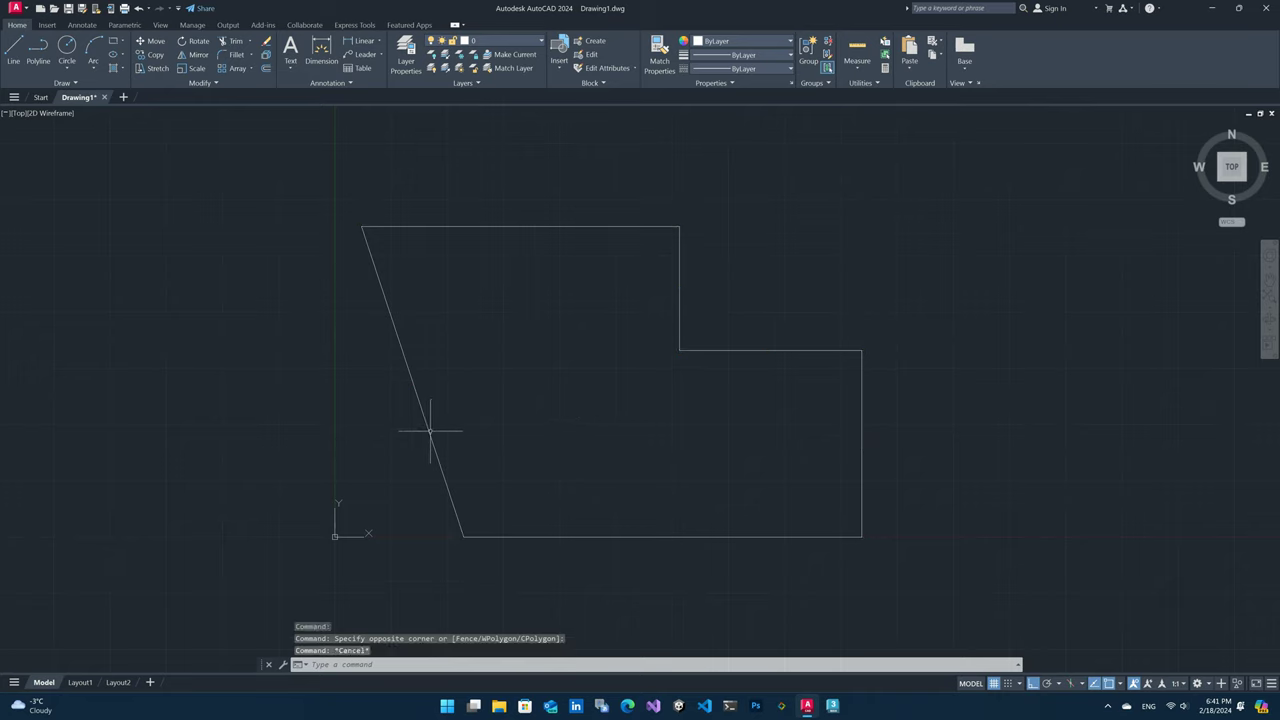
{"action": "key", "text": "Escape"}
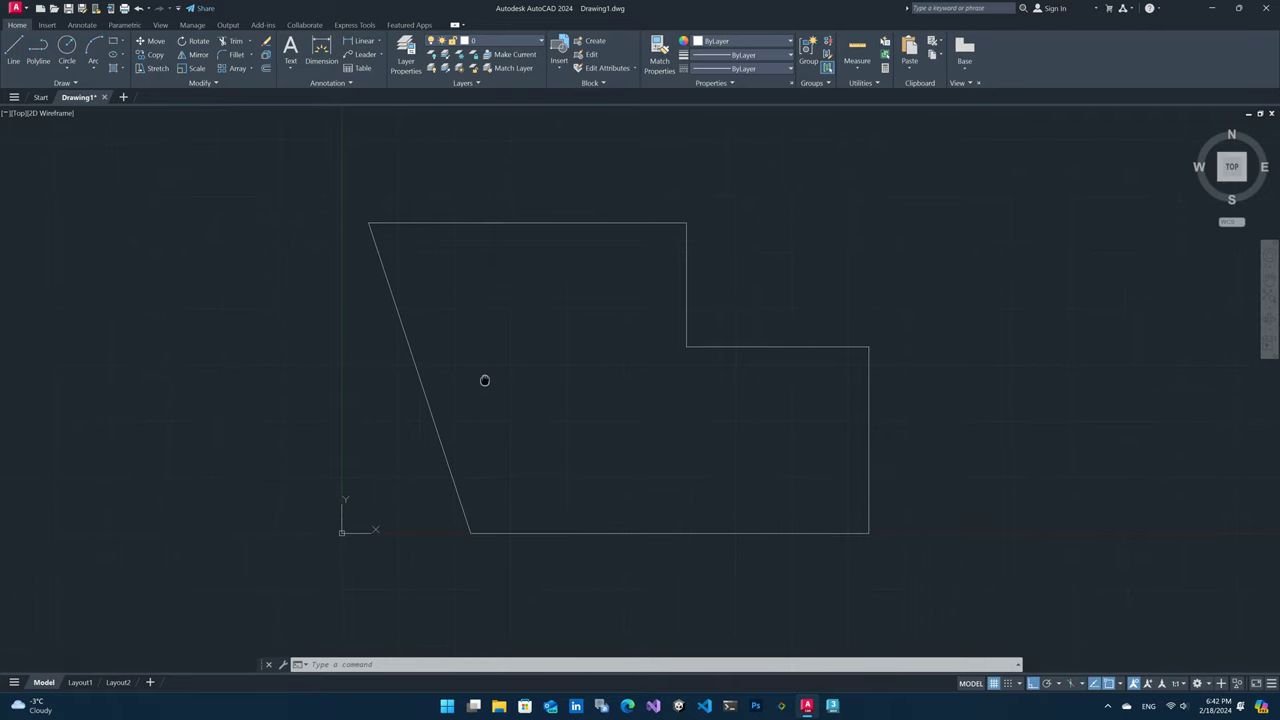
{"action": "middle_click_drag", "start_coordinate": [486, 377], "coordinate": [578, 350]}
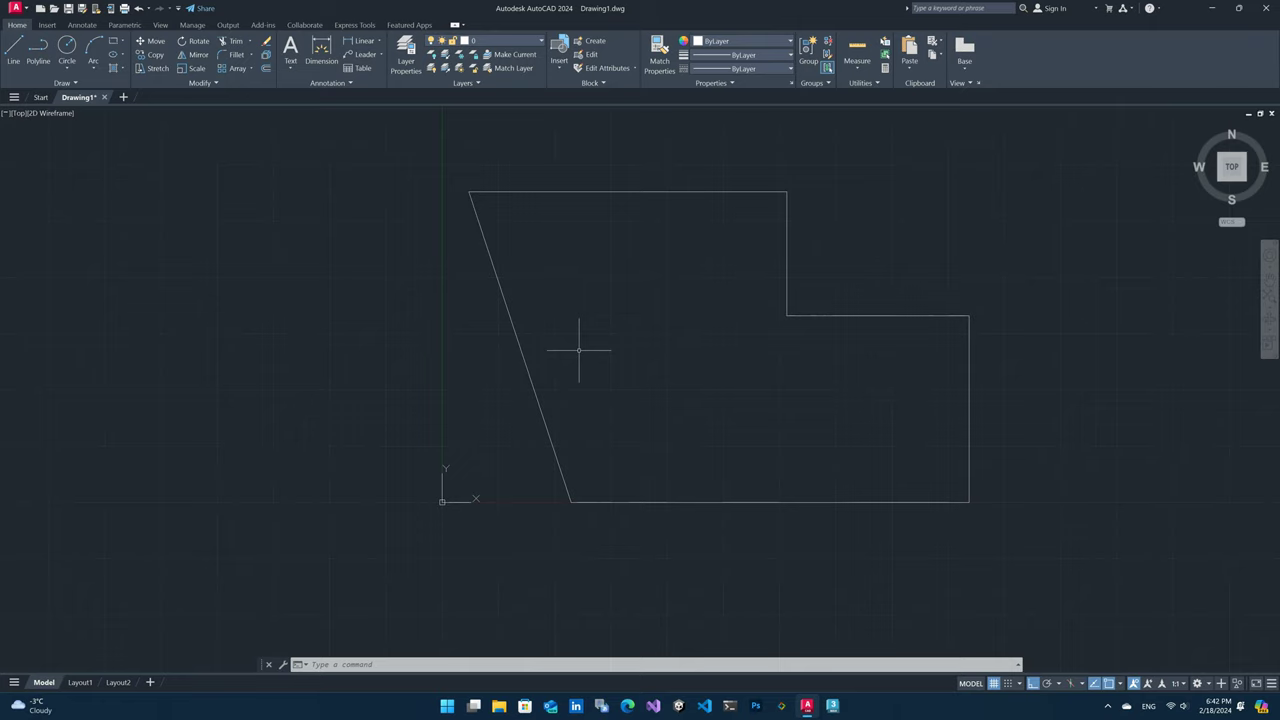
{"action": "left_click", "coordinate": [578, 350]}
{"action": "left_click", "coordinate": [458, 388]}
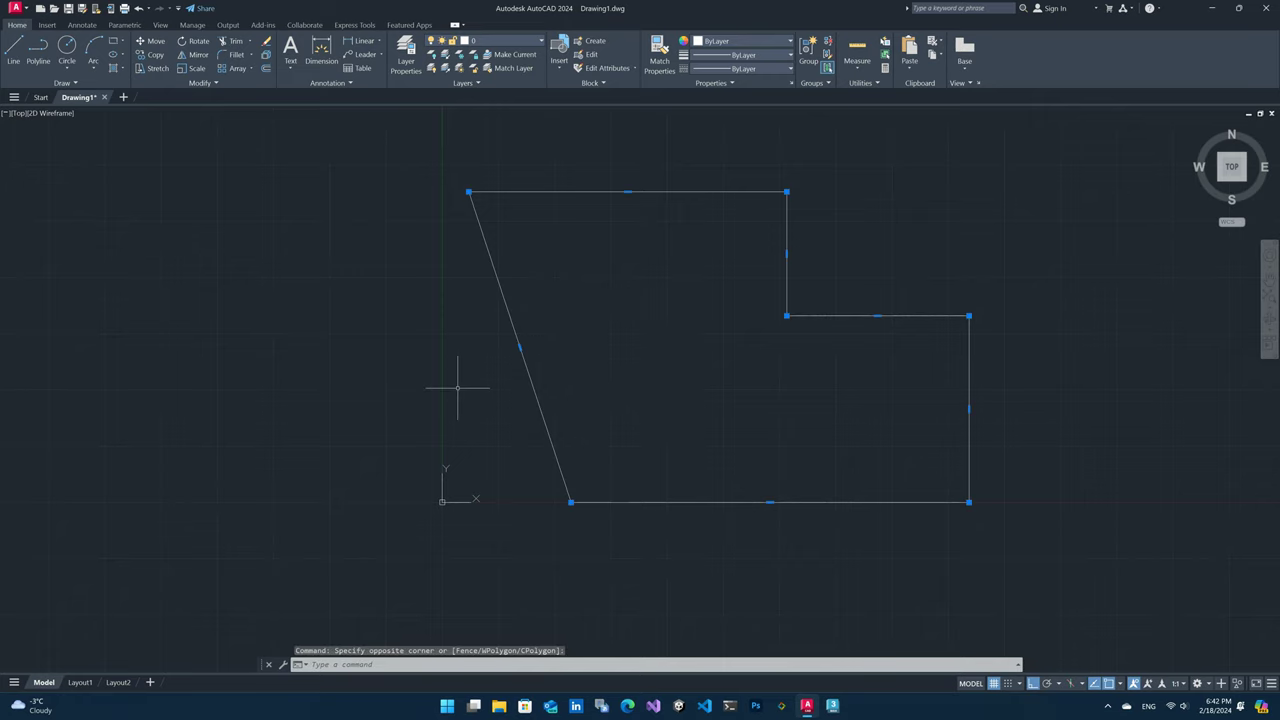
{"action": "key", "text": "Escape"}
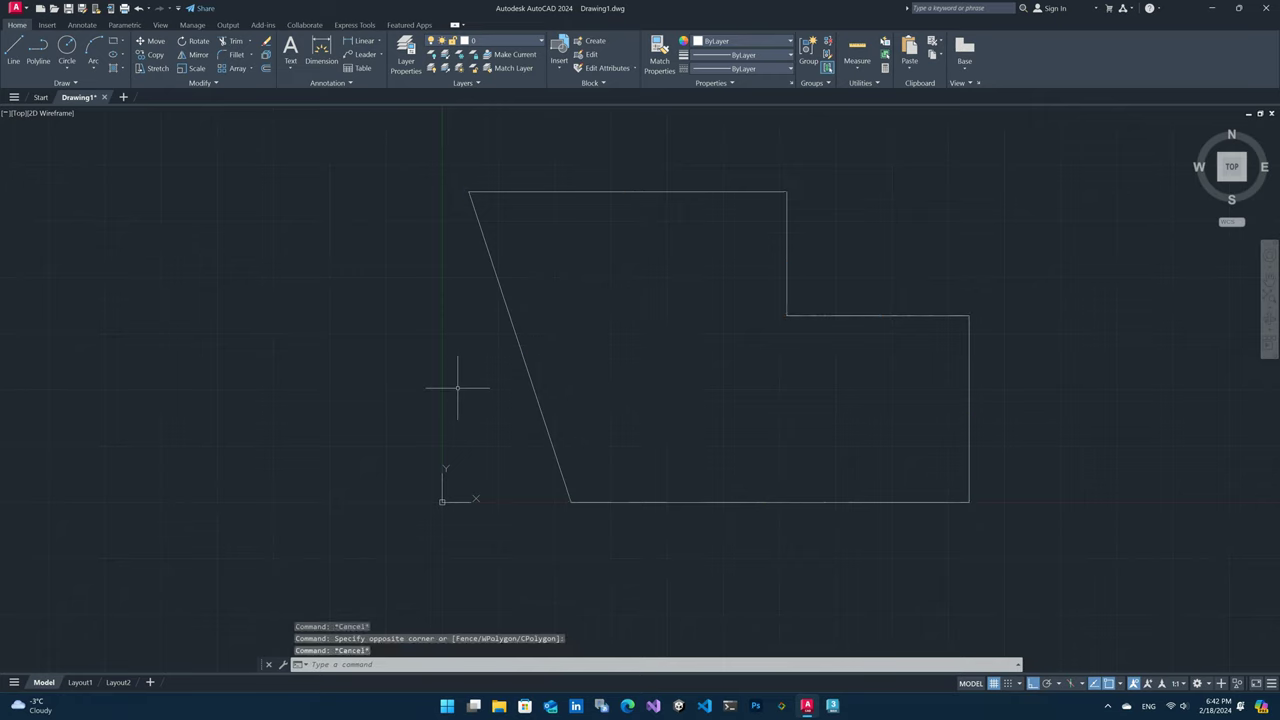
{"action": "left_click", "coordinate": [578, 318]}
{"action": "left_click", "coordinate": [506, 381]}
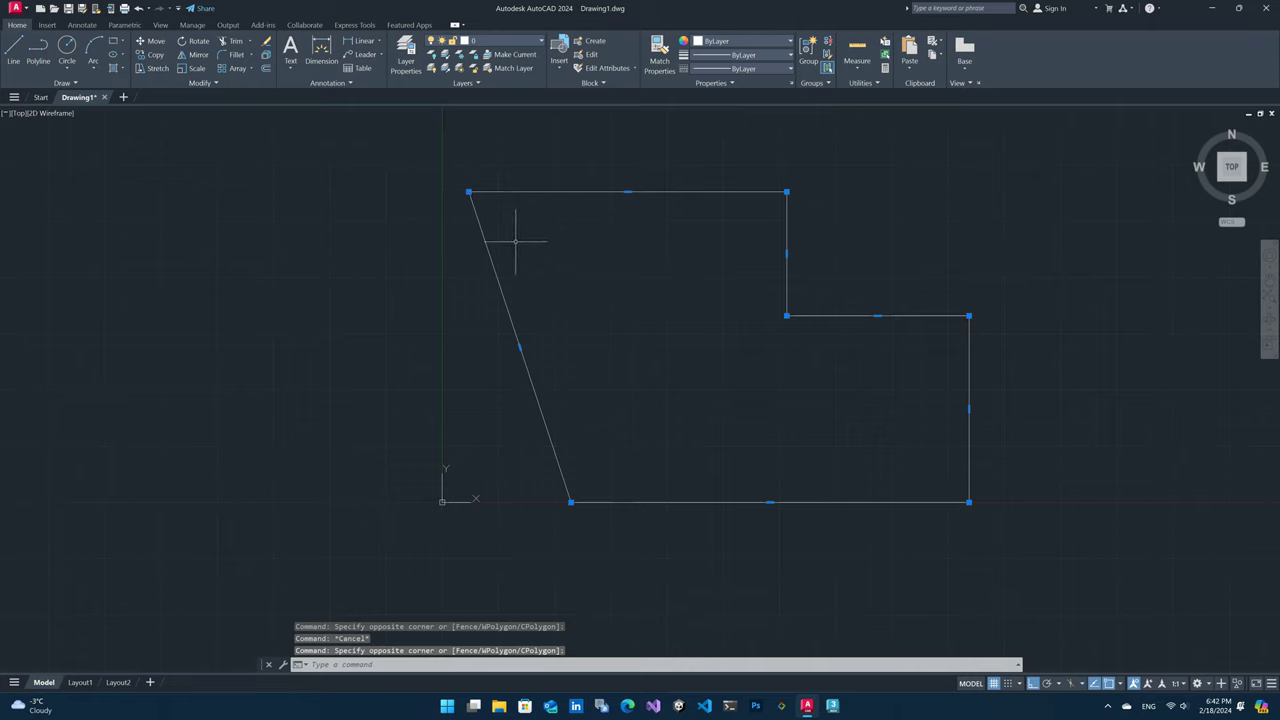
Draw a horizontal line to the left of the polyline outline.
{"action": "key", "text": "Escape"}
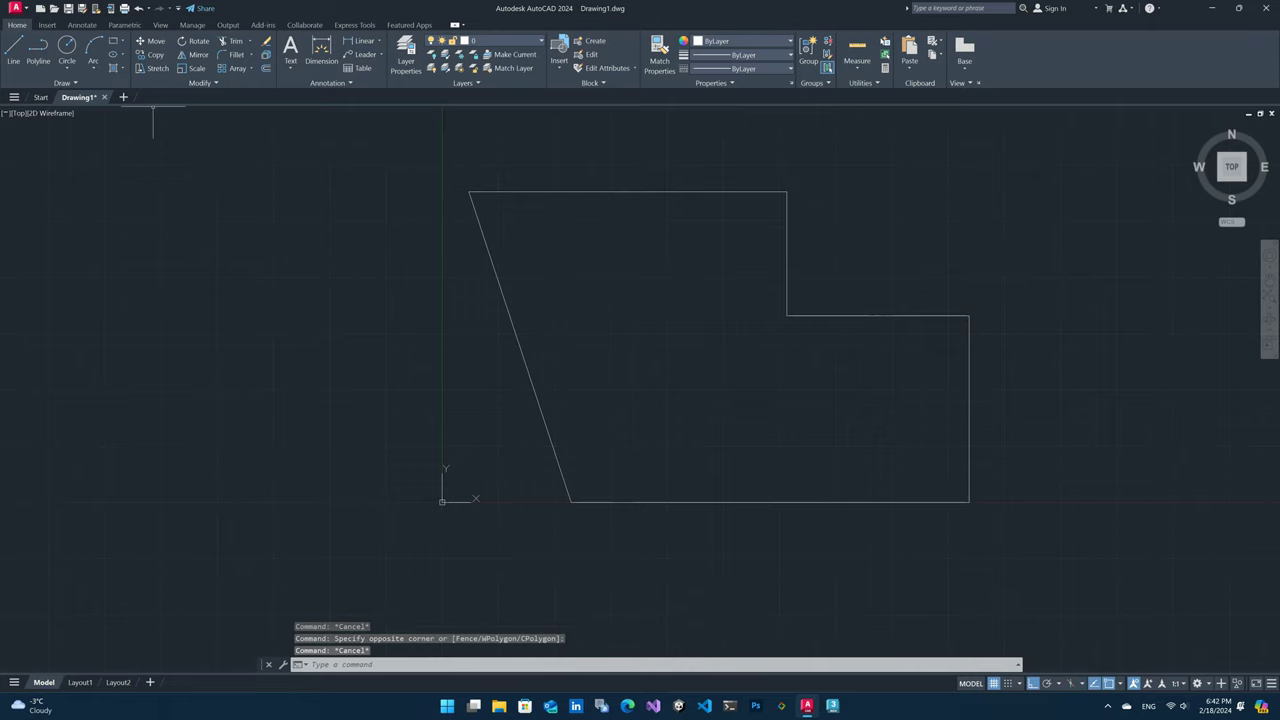
{"action": "left_click", "coordinate": [14, 50]}
{"action": "left_click", "coordinate": [129, 279]}
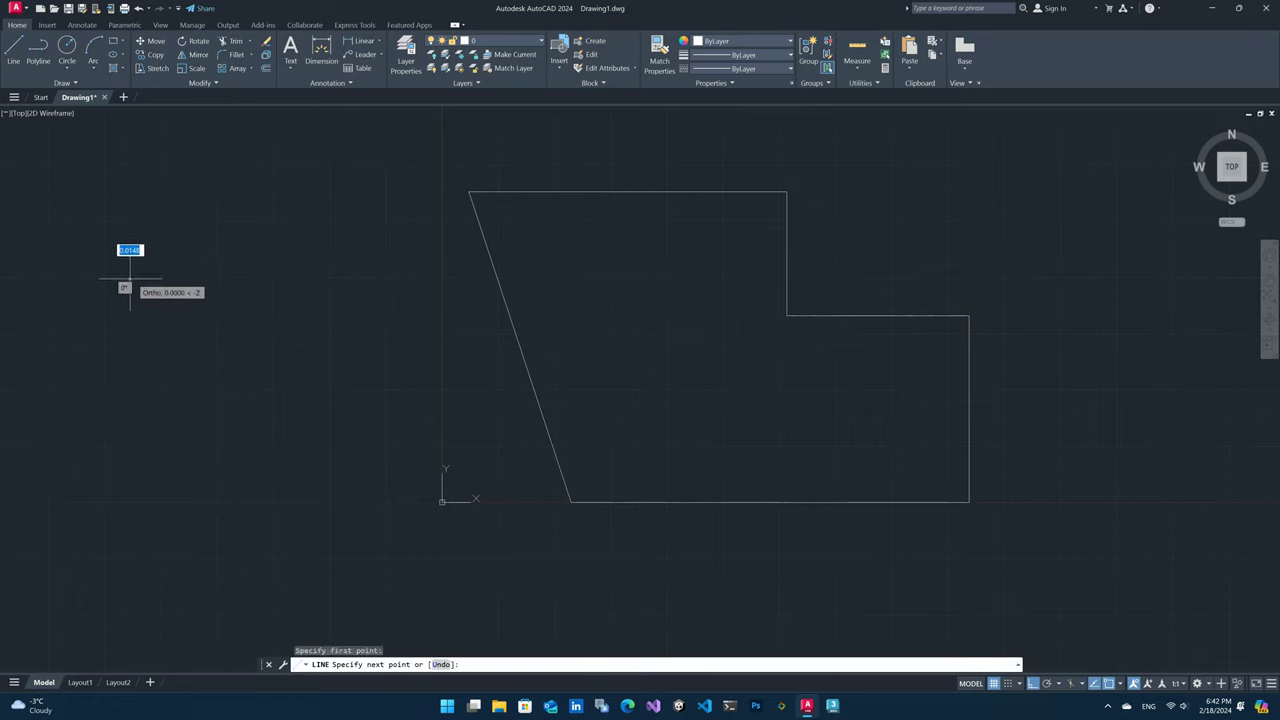
{"action": "left_click", "coordinate": [386, 279]}
{"action": "key", "text": "Escape"}
Stretch the line's right end grip downward, undo it, and reselect the line.
{"action": "left_click", "coordinate": [295, 279]}
{"action": "left_click", "coordinate": [270, 344]}
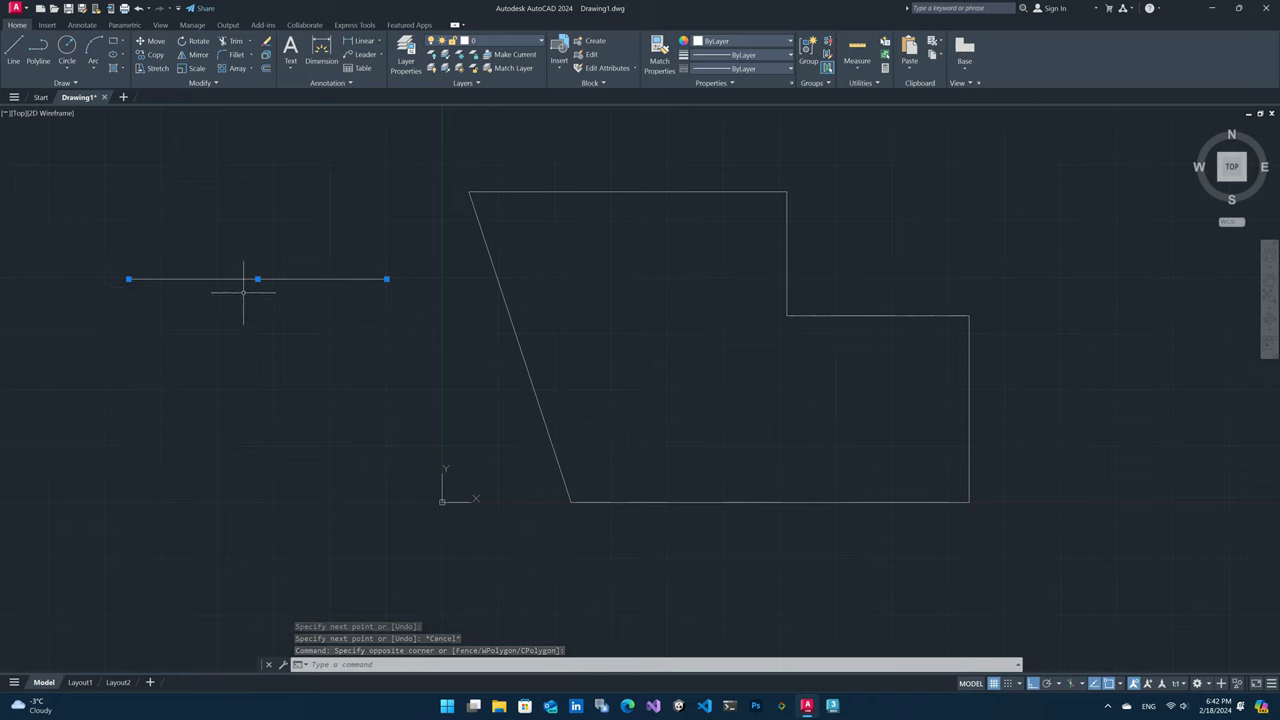
{"action": "left_click", "coordinate": [386, 279]}
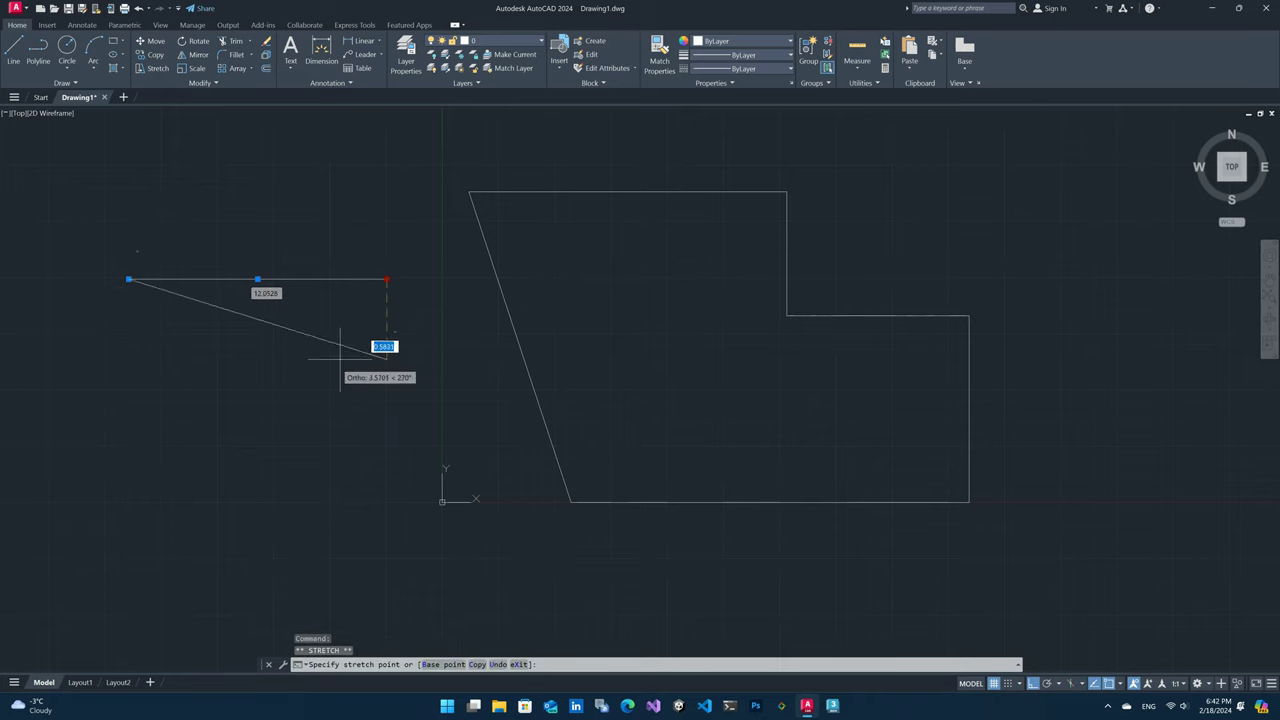
{"action": "left_click", "coordinate": [305, 402]}
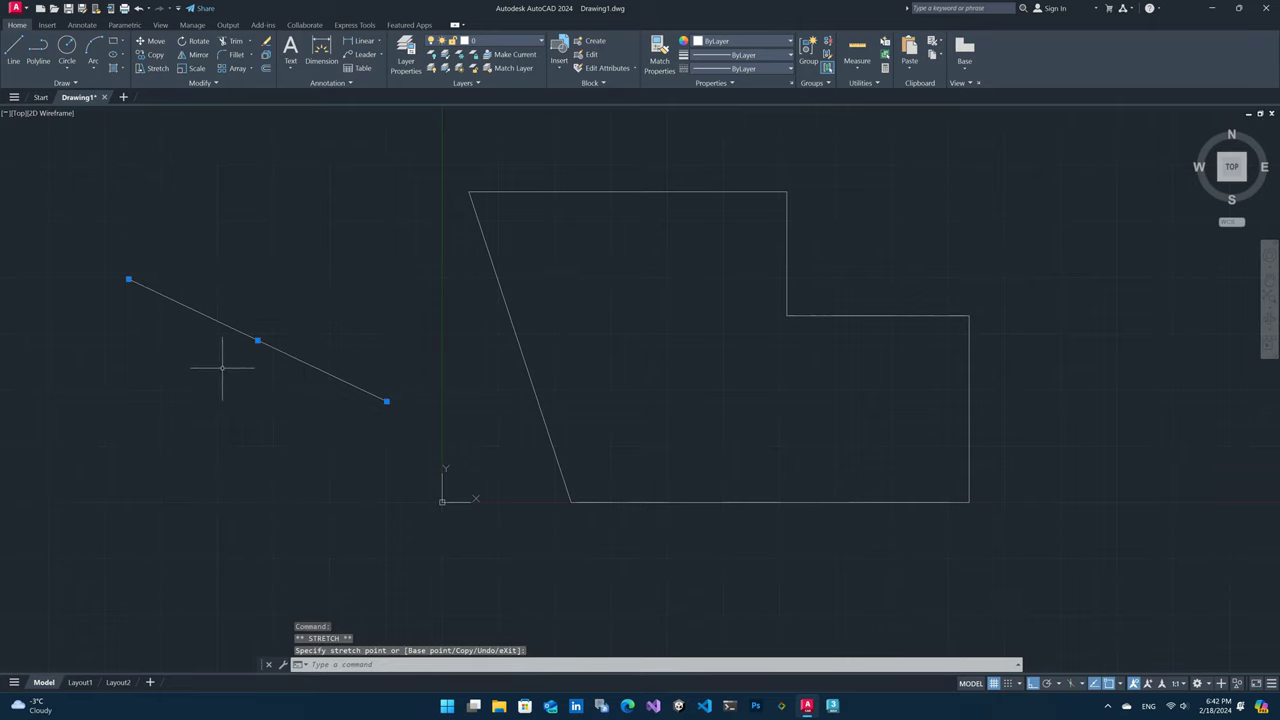
{"action": "key", "text": "ctrl+z"}
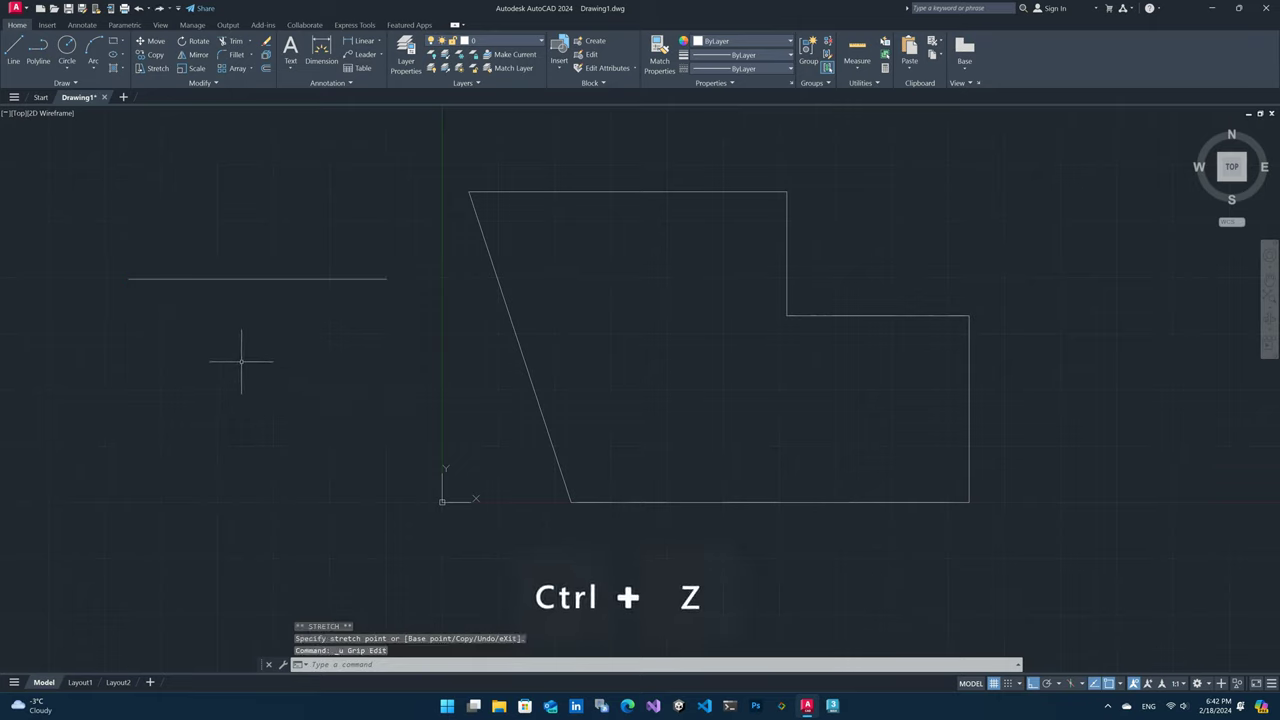
{"action": "left_click", "coordinate": [288, 256]}
{"action": "left_click", "coordinate": [257, 288]}
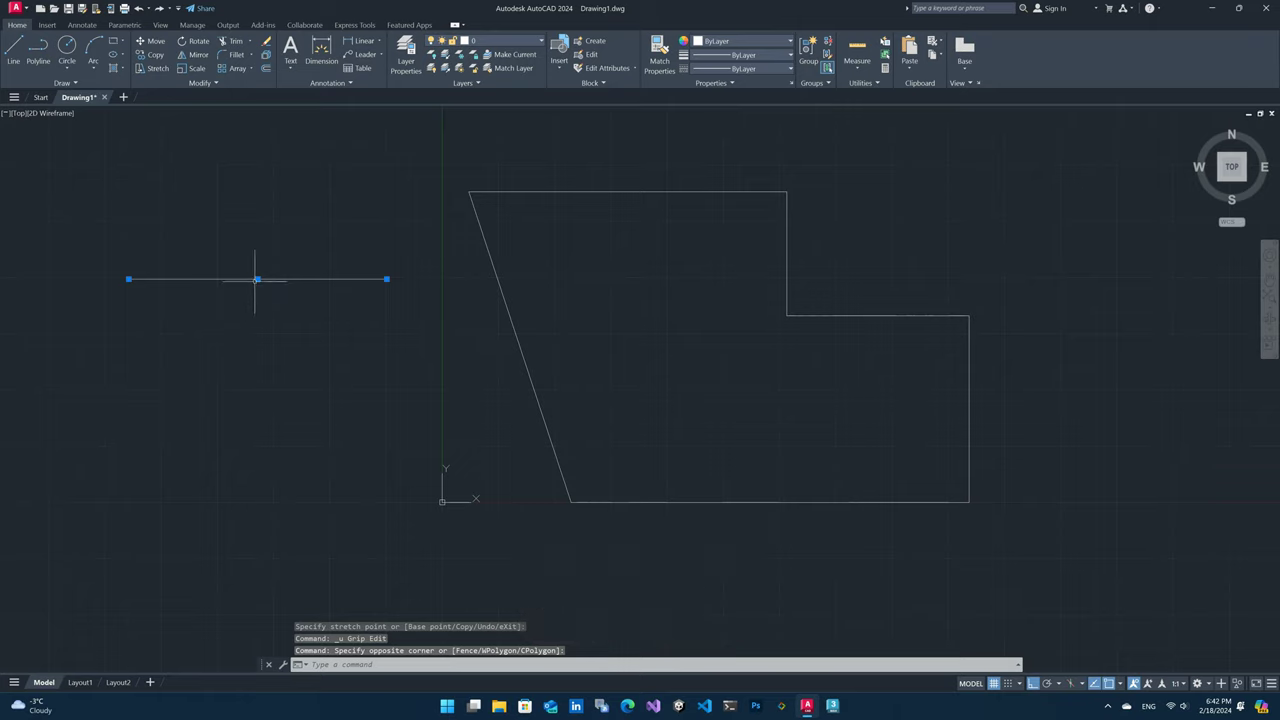
Move the line down by its midpoint grip, then undo the move.
{"action": "left_click", "coordinate": [257, 279]}
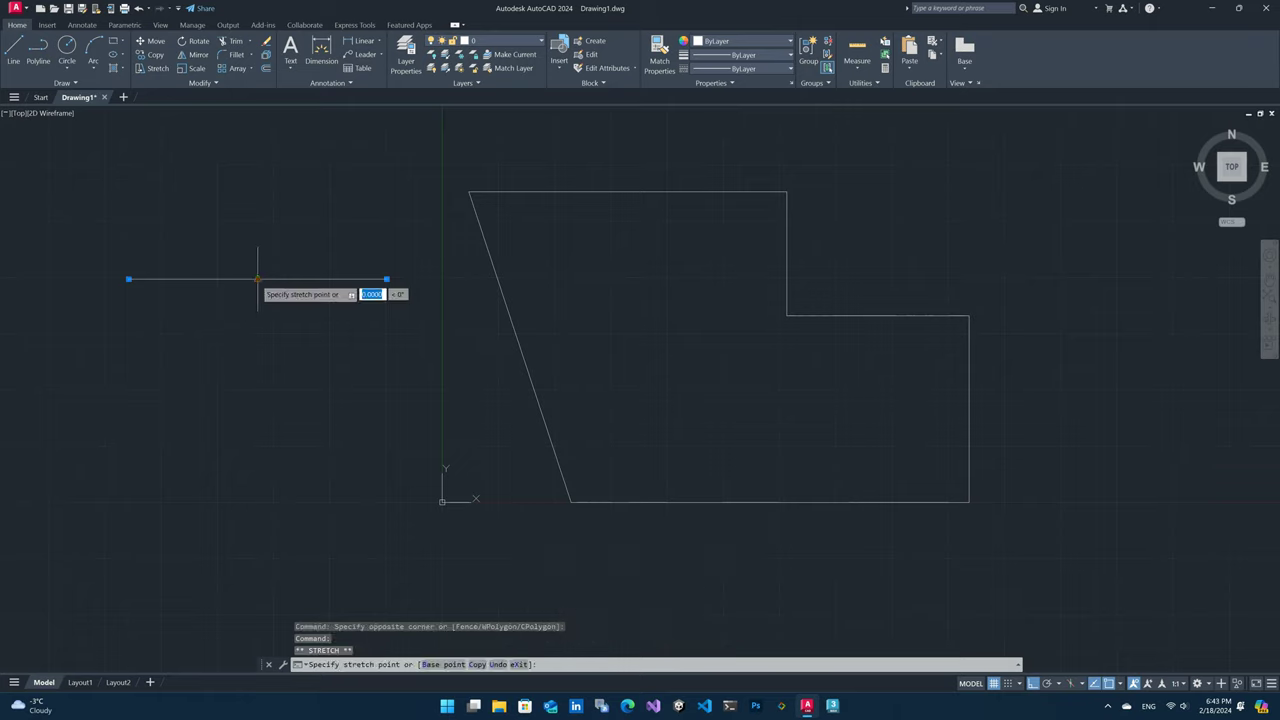
{"action": "left_click", "coordinate": [257, 434]}
{"action": "key", "text": "ctrl+z"}
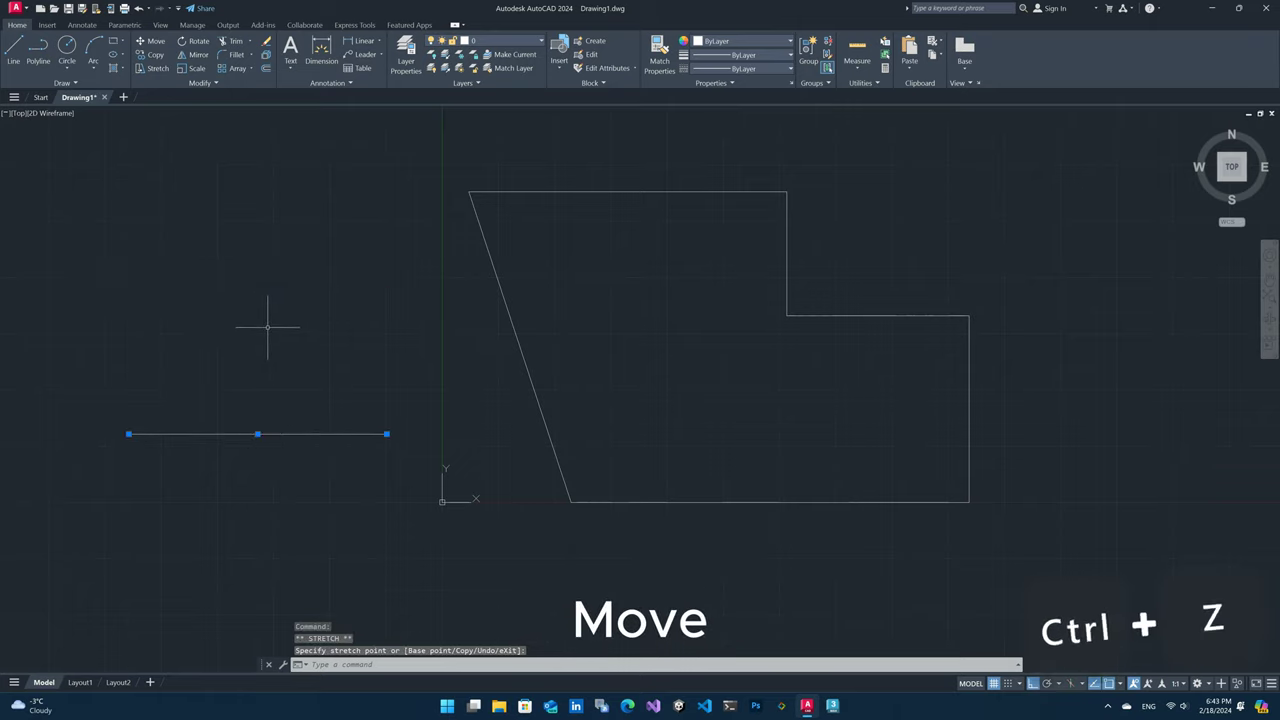
Stretch the line's left end while toggling Ortho, then cancel, leaving it level.
{"action": "left_click", "coordinate": [174, 263]}
{"action": "left_click", "coordinate": [84, 297]}
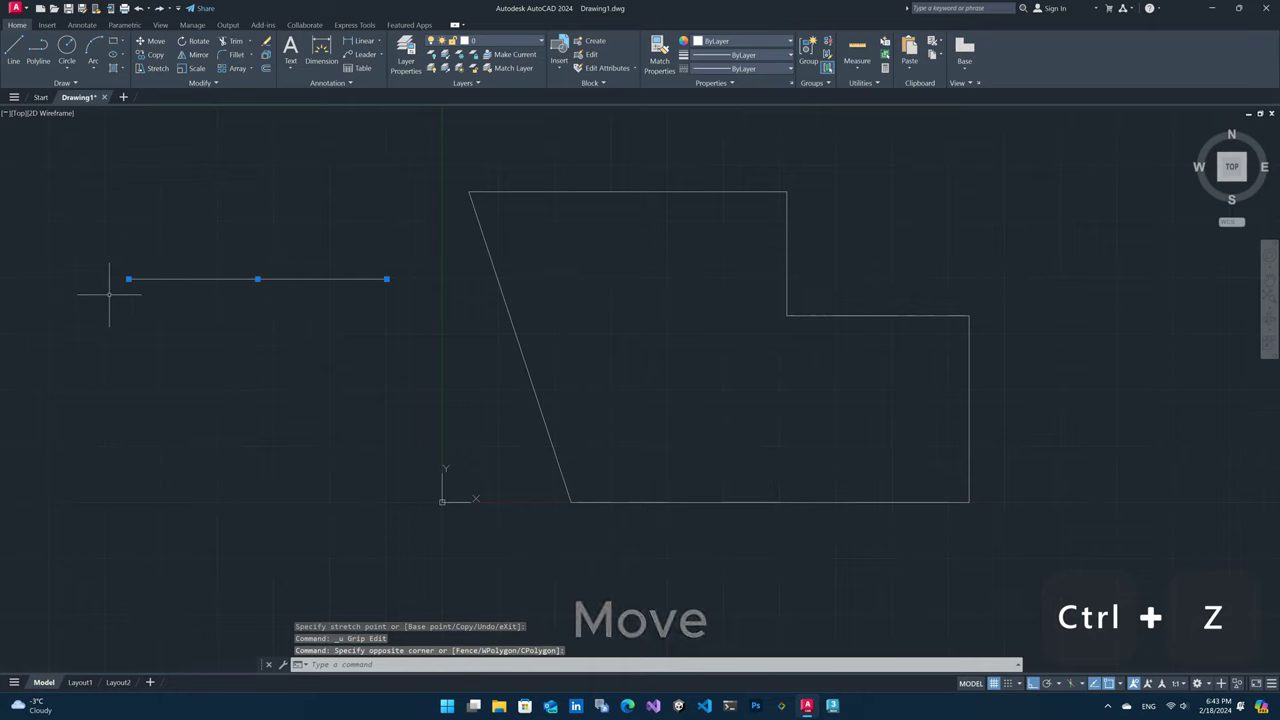
{"action": "left_click", "coordinate": [128, 279]}
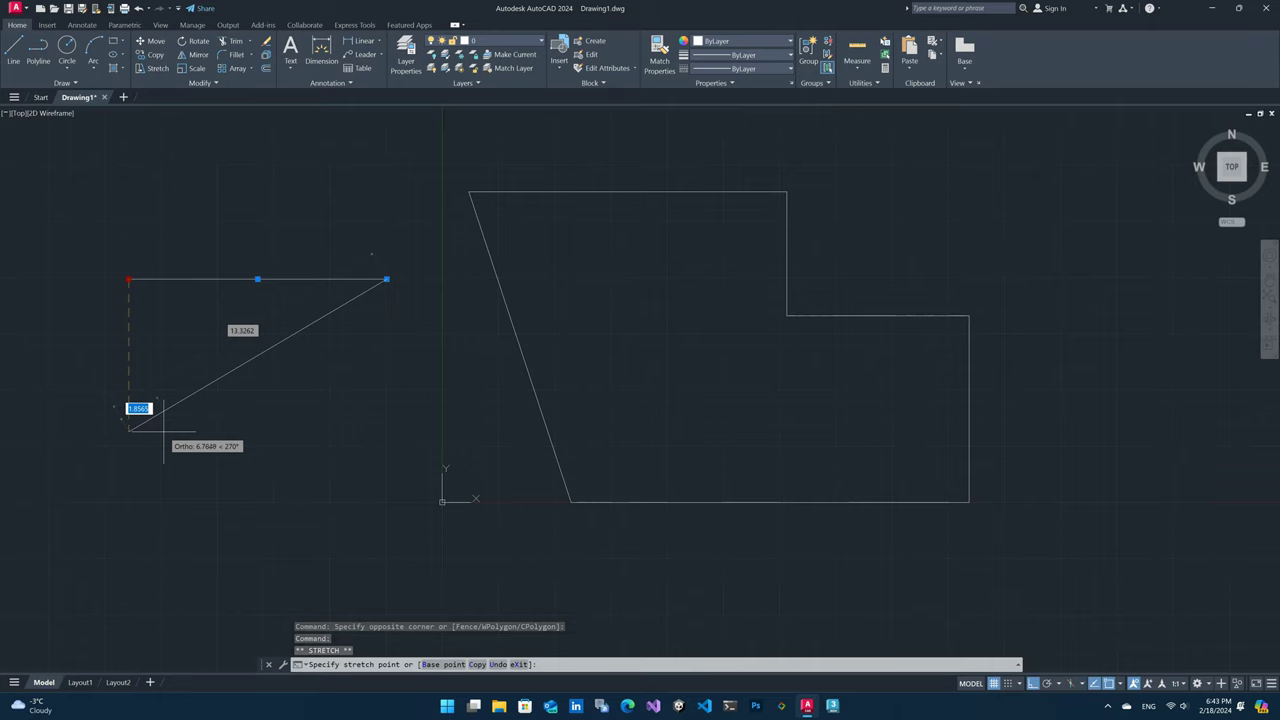
{"action": "key", "text": "F8"}
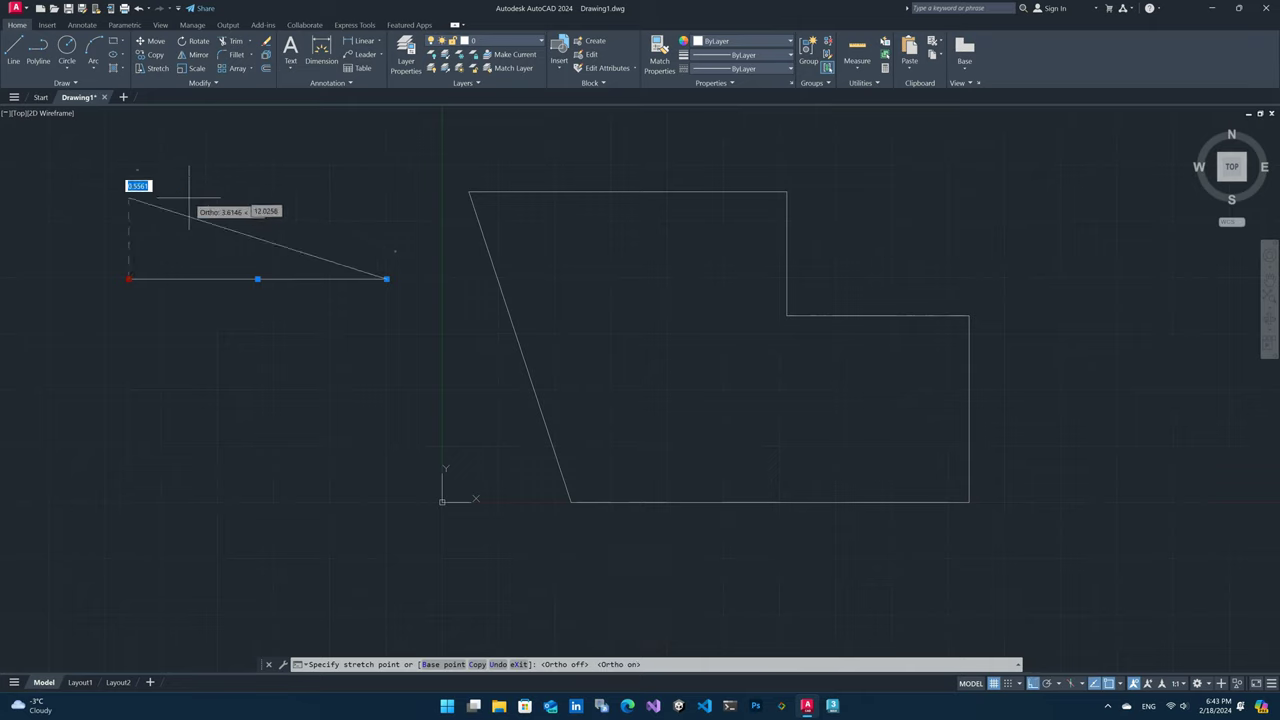
{"action": "key", "text": "F8"}
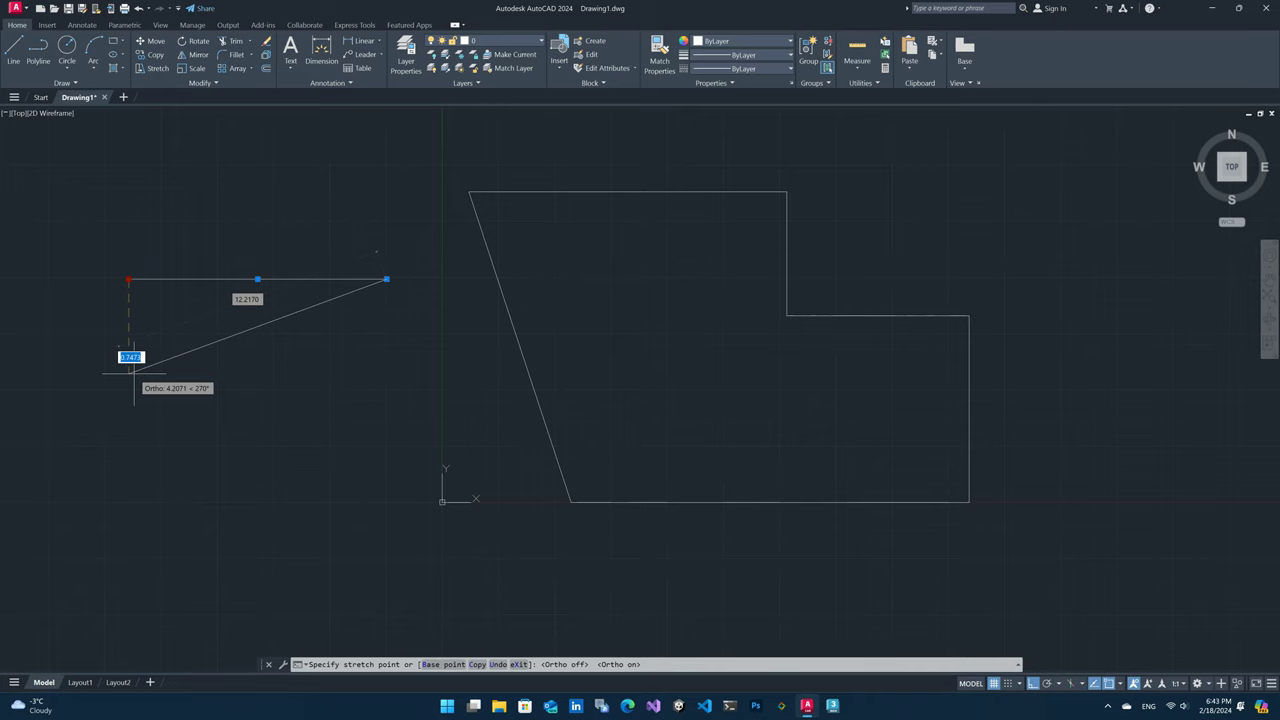
{"action": "key", "text": "F8"}
{"action": "key", "text": "F8"}
{"action": "key", "text": "F8"}
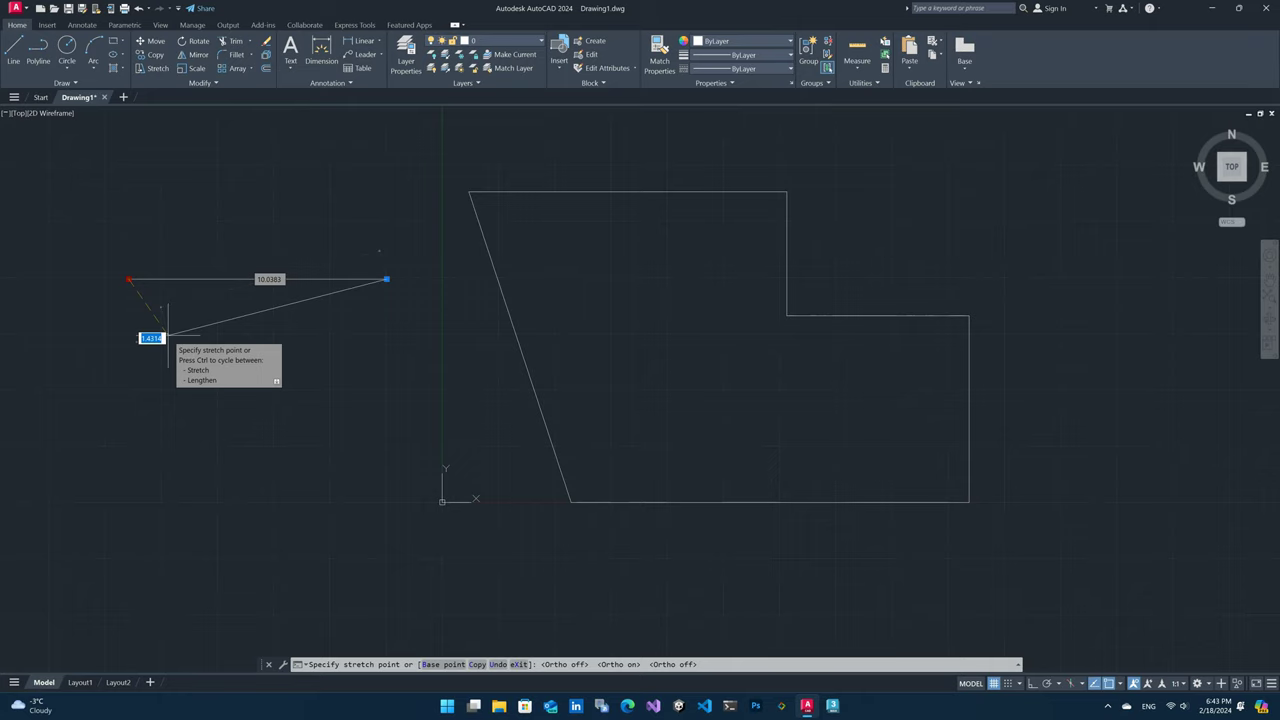
{"action": "key", "text": "Escape"}
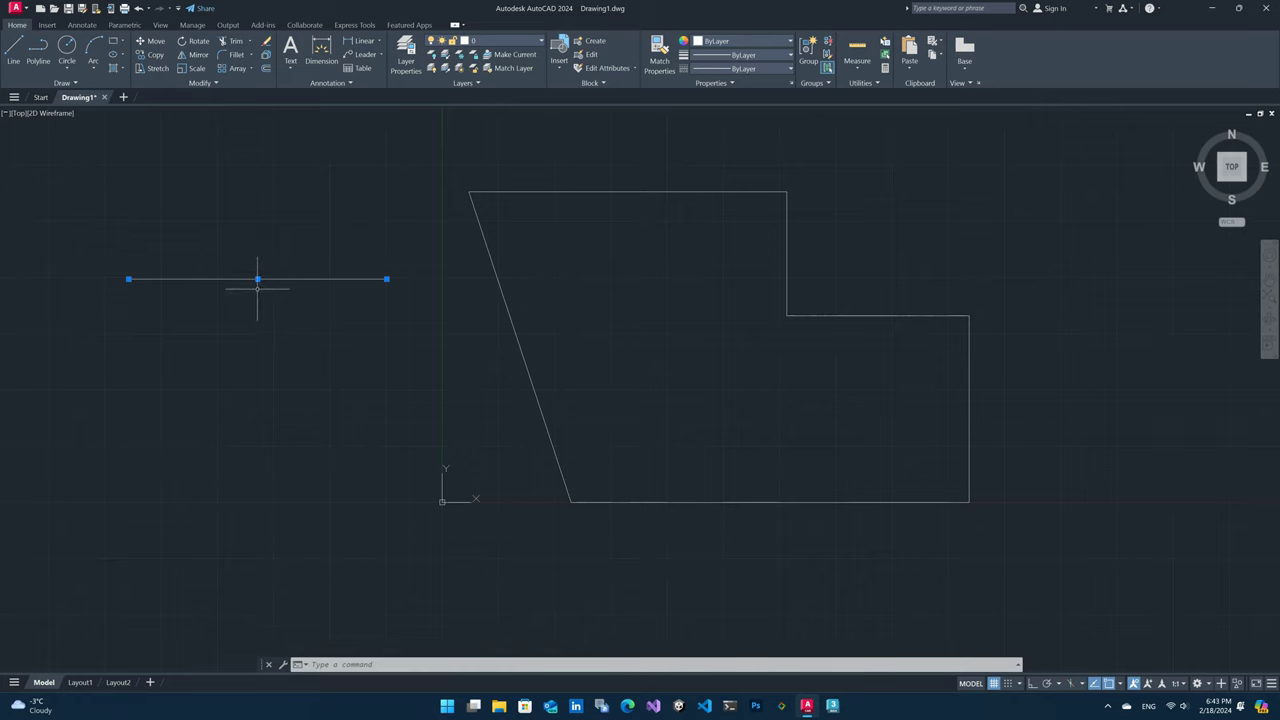
Select the polyline and move its top-left vertex up and to the right.
{"action": "key", "text": "Escape"}
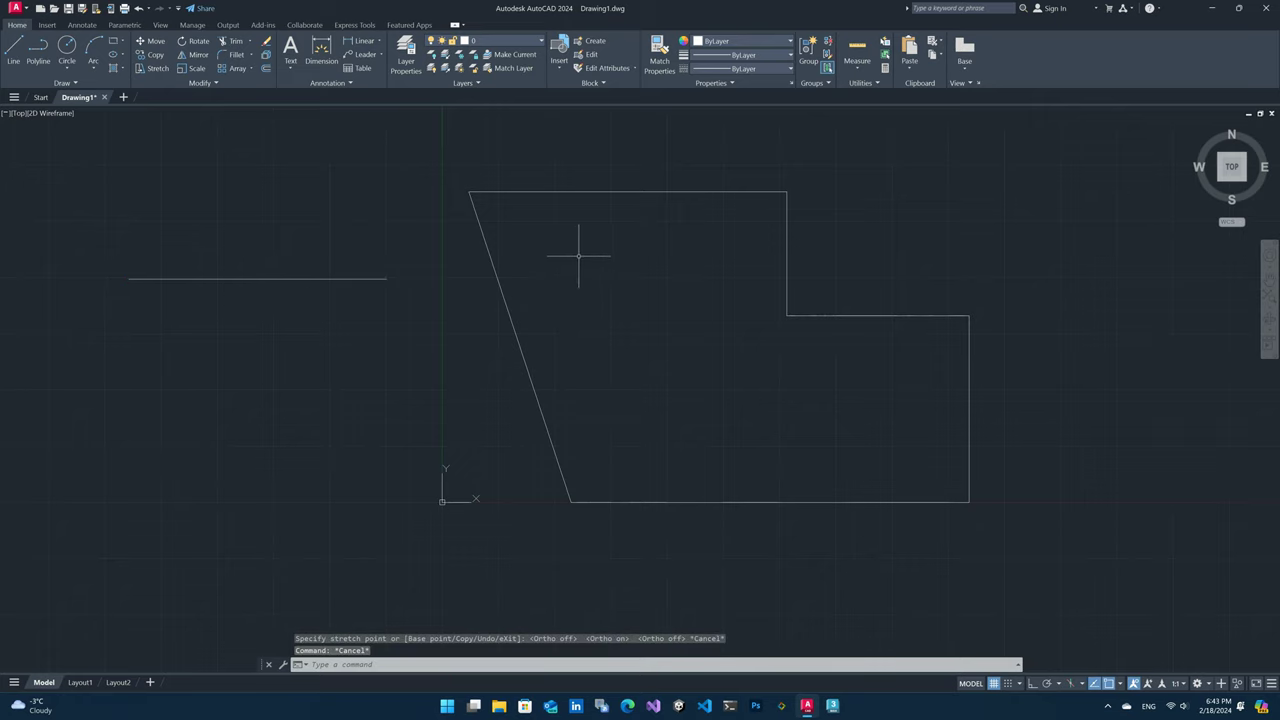
{"action": "left_click", "coordinate": [607, 189]}
{"action": "middle_click_drag", "start_coordinate": [608, 251], "coordinate": [423, 266]}
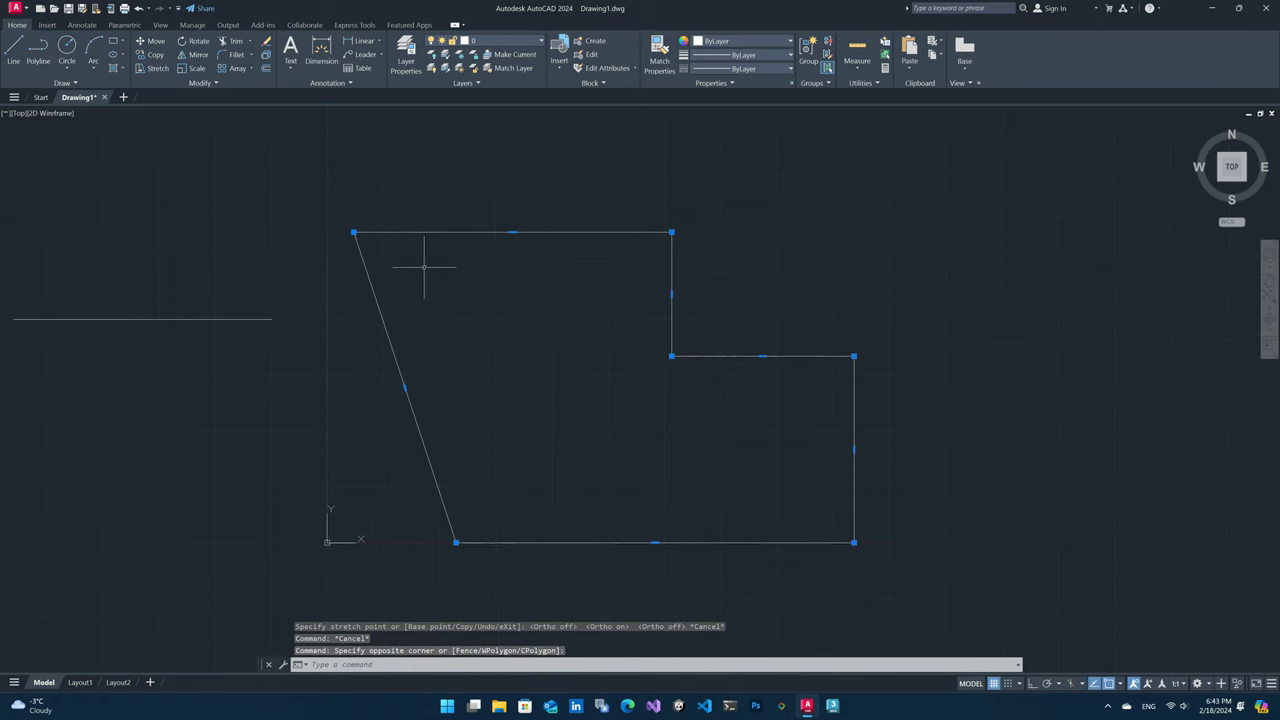
{"action": "left_click", "coordinate": [353, 232]}
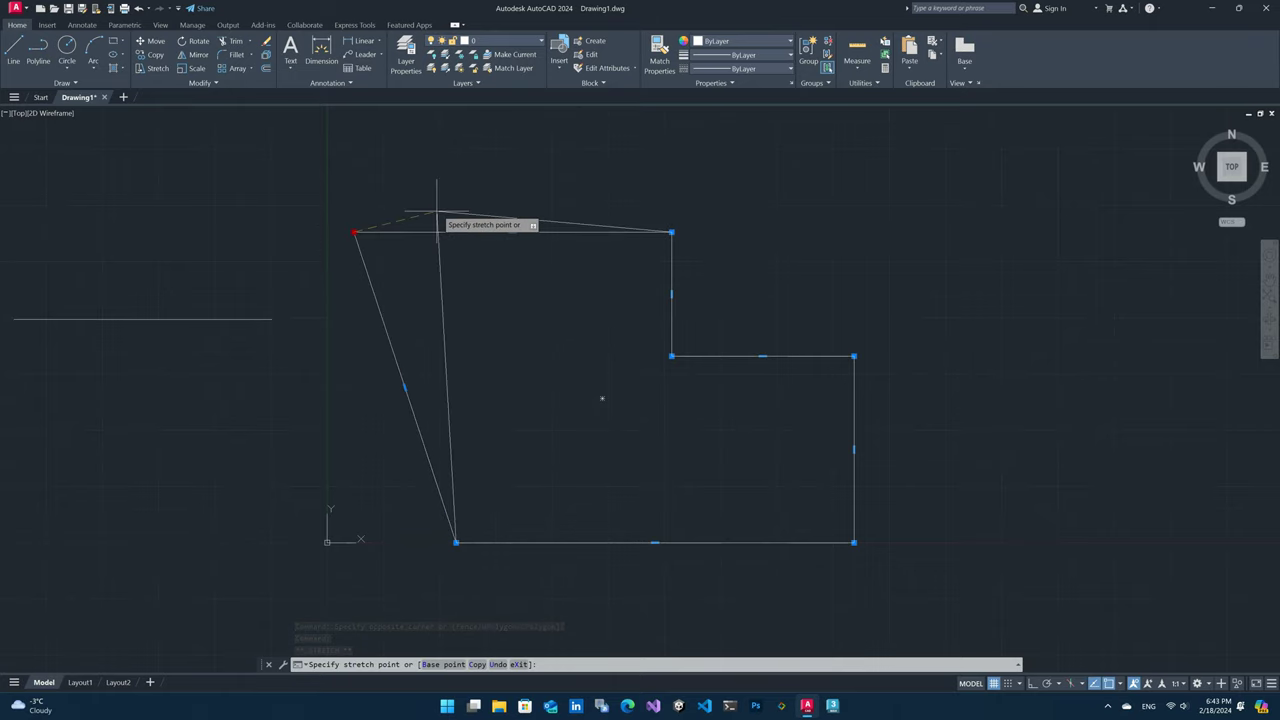
{"action": "left_click", "coordinate": [407, 184]}
{"action": "key", "text": "Escape"}
Stretch the top edge up-right and shift the diagonal edge down-left.
{"action": "left_click", "coordinate": [549, 206]}
{"action": "left_click", "coordinate": [494, 248]}
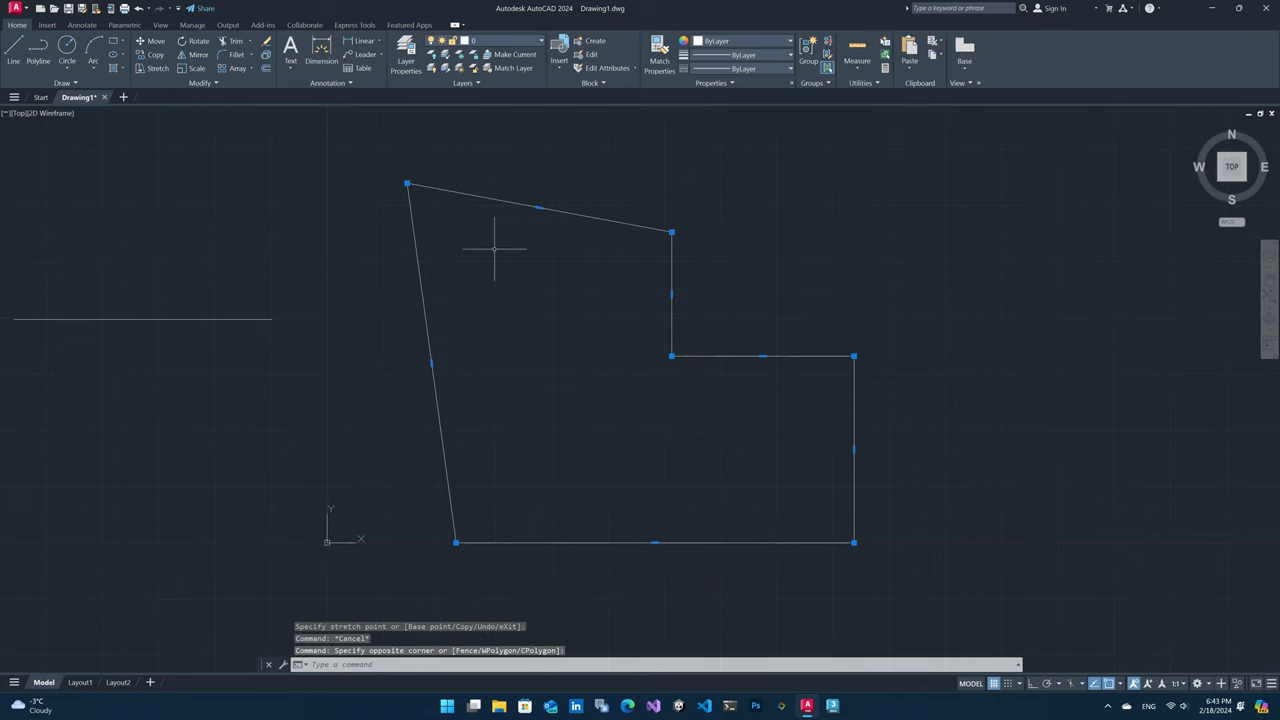
{"action": "left_click", "coordinate": [538, 207]}
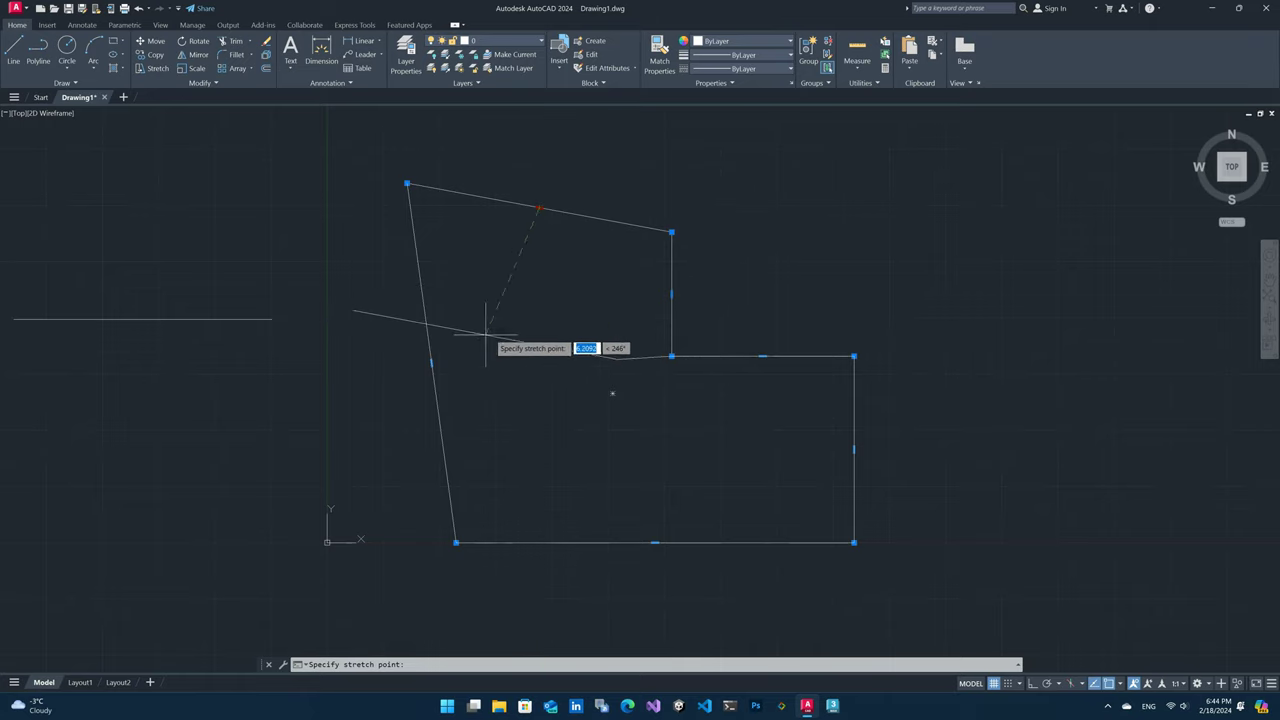
{"action": "left_click", "coordinate": [632, 173]}
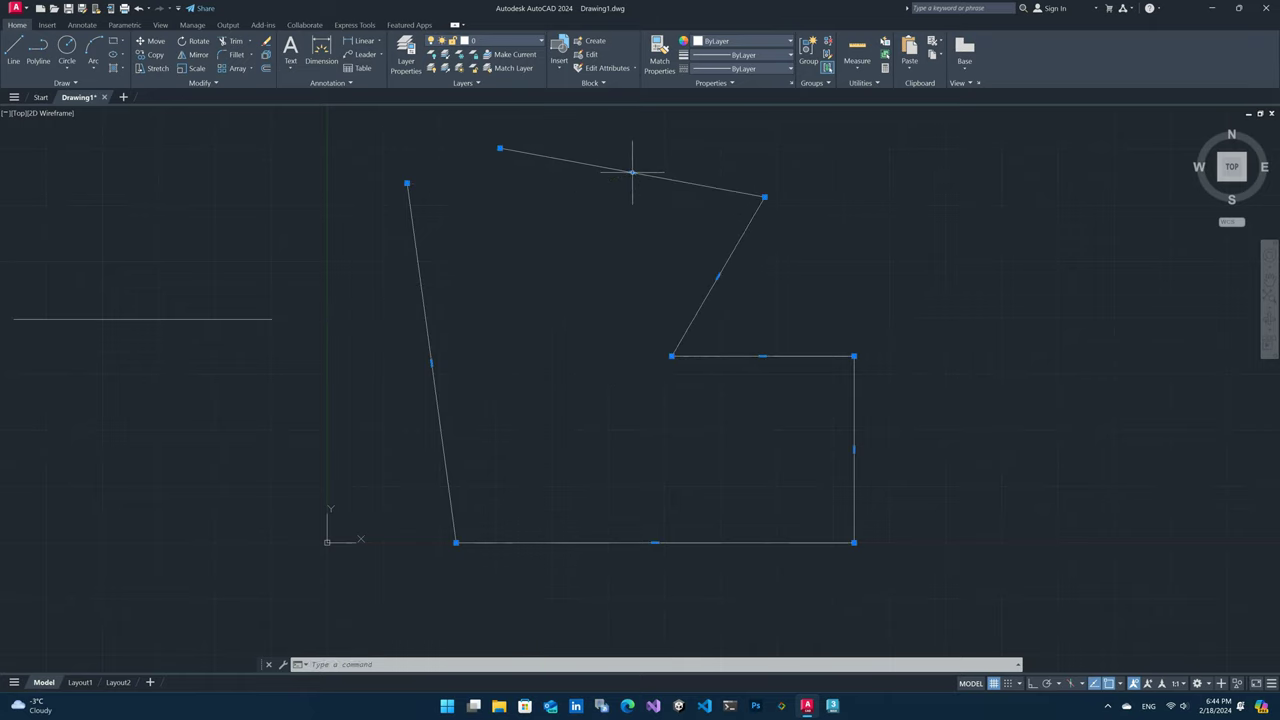
{"action": "left_click", "coordinate": [717, 276]}
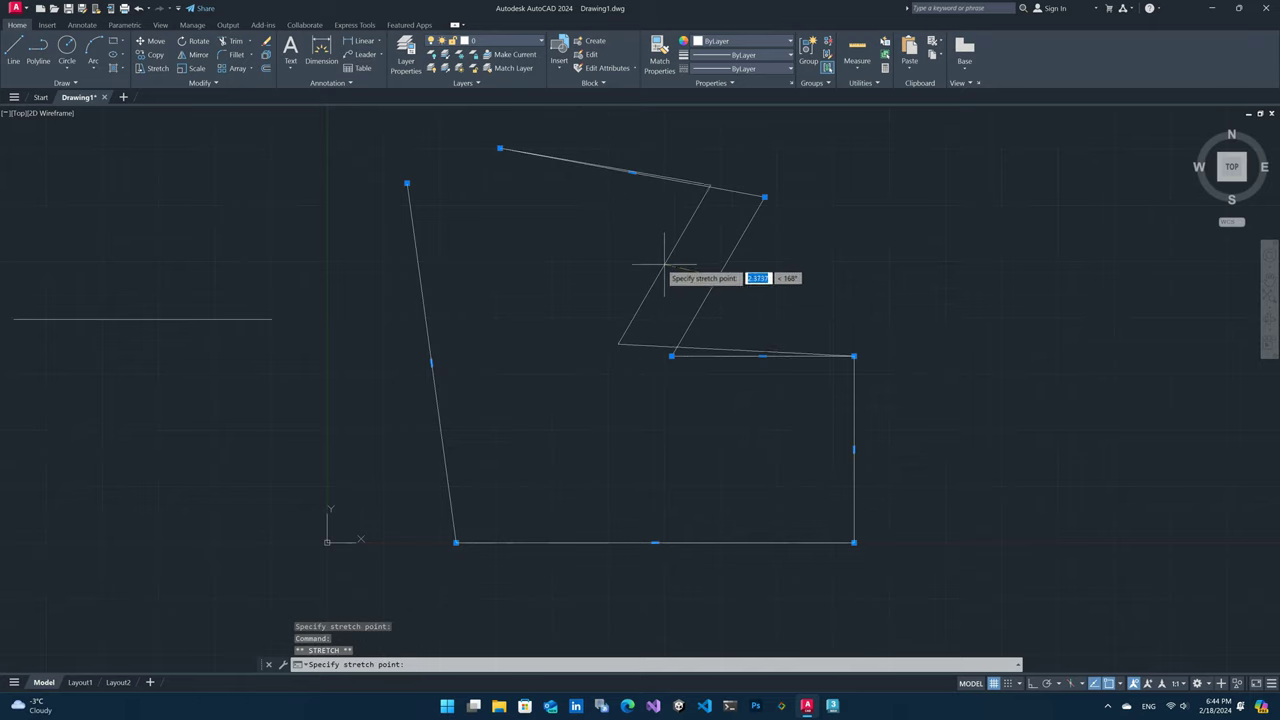
{"action": "left_click", "coordinate": [554, 335]}
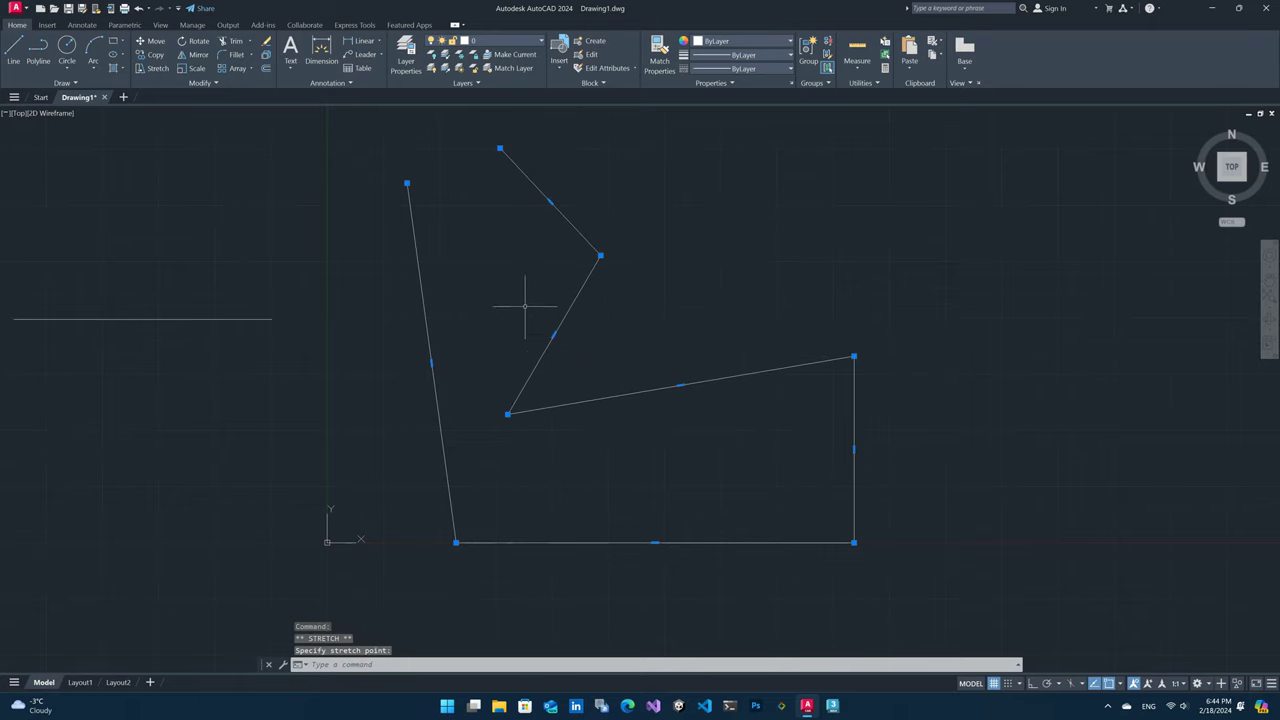
Reposition the upper corners and pull the upper-left edge up and to the right.
{"action": "left_click", "coordinate": [500, 148]}
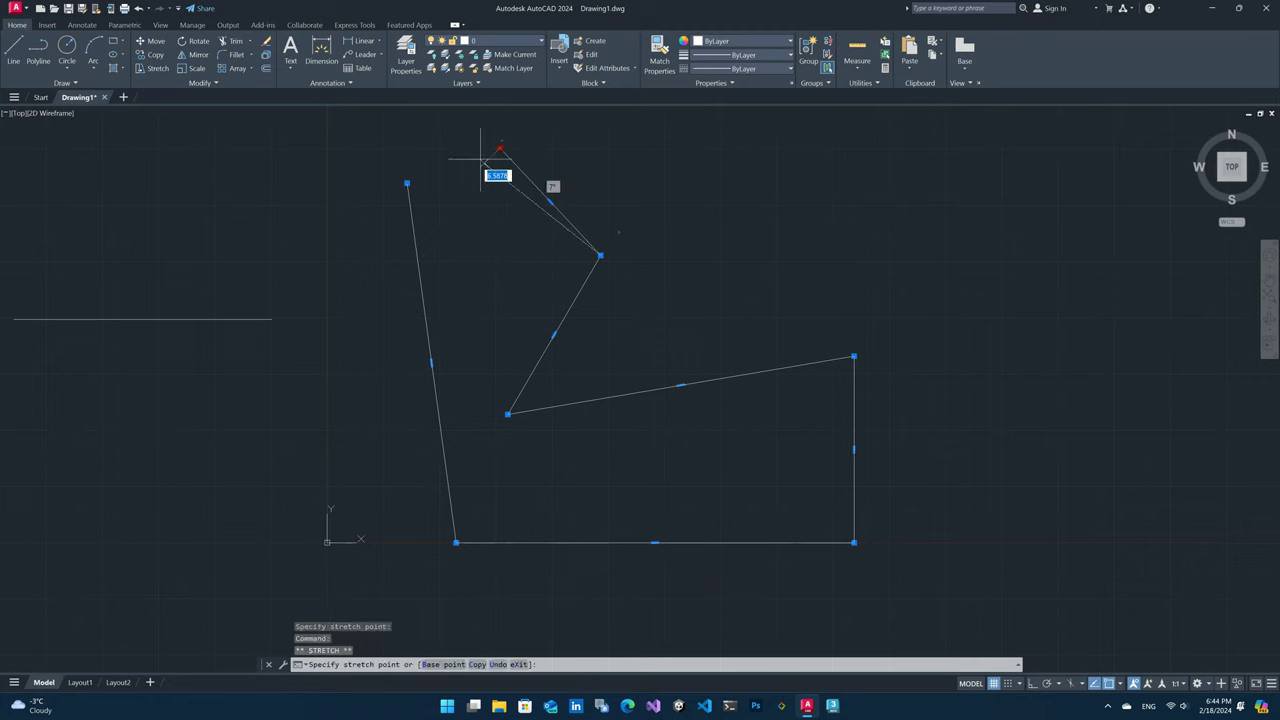
{"action": "left_click", "coordinate": [407, 185]}
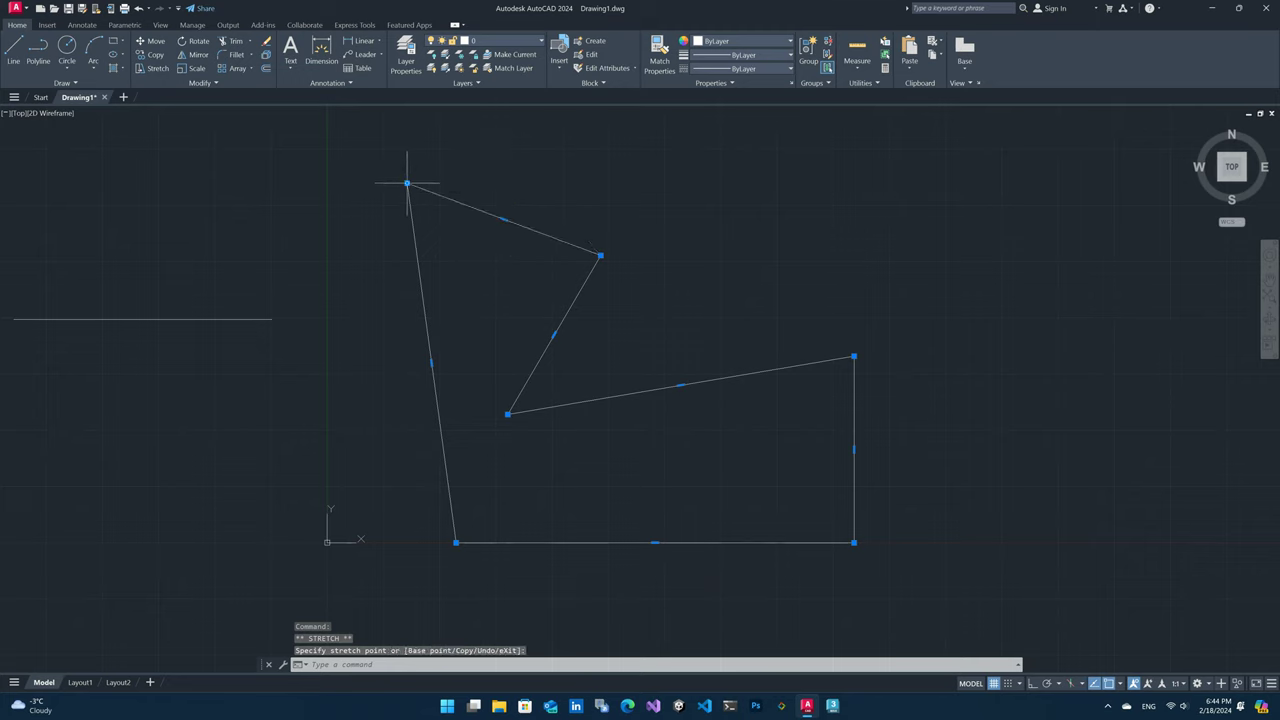
{"action": "left_click", "coordinate": [280, 261]}
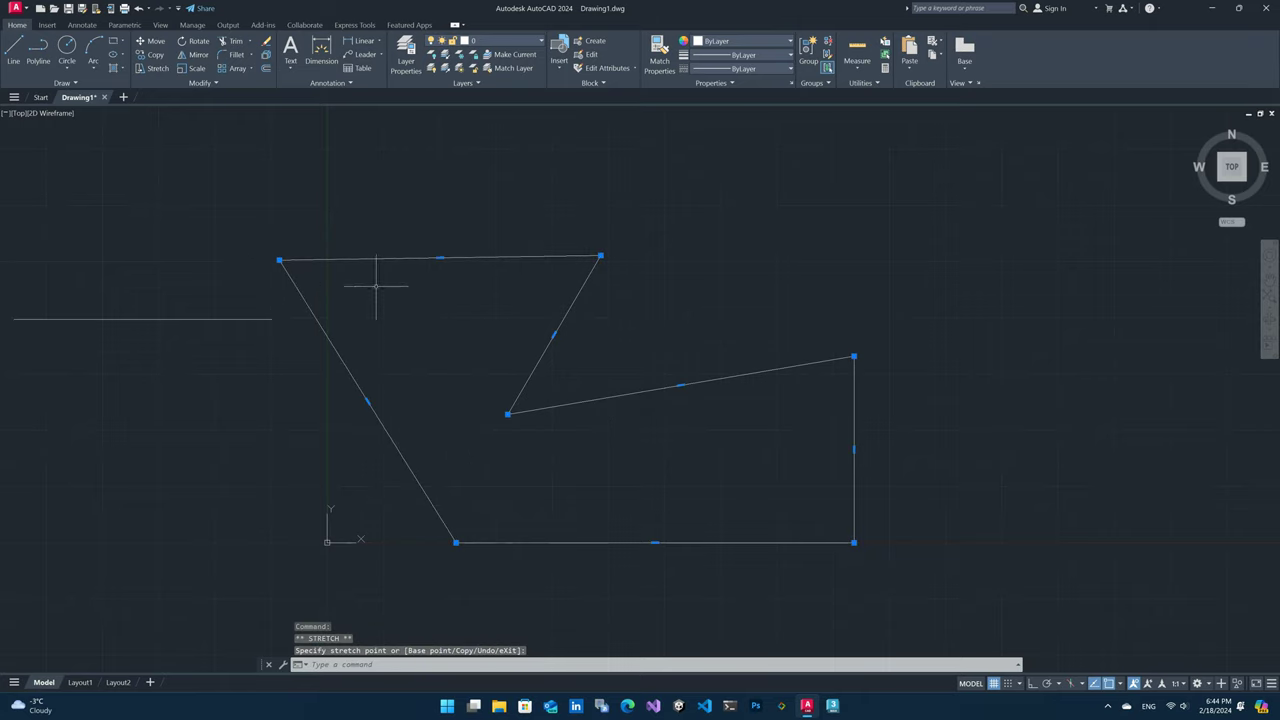
{"action": "left_click", "coordinate": [279, 260]}
{"action": "left_click", "coordinate": [360, 206]}
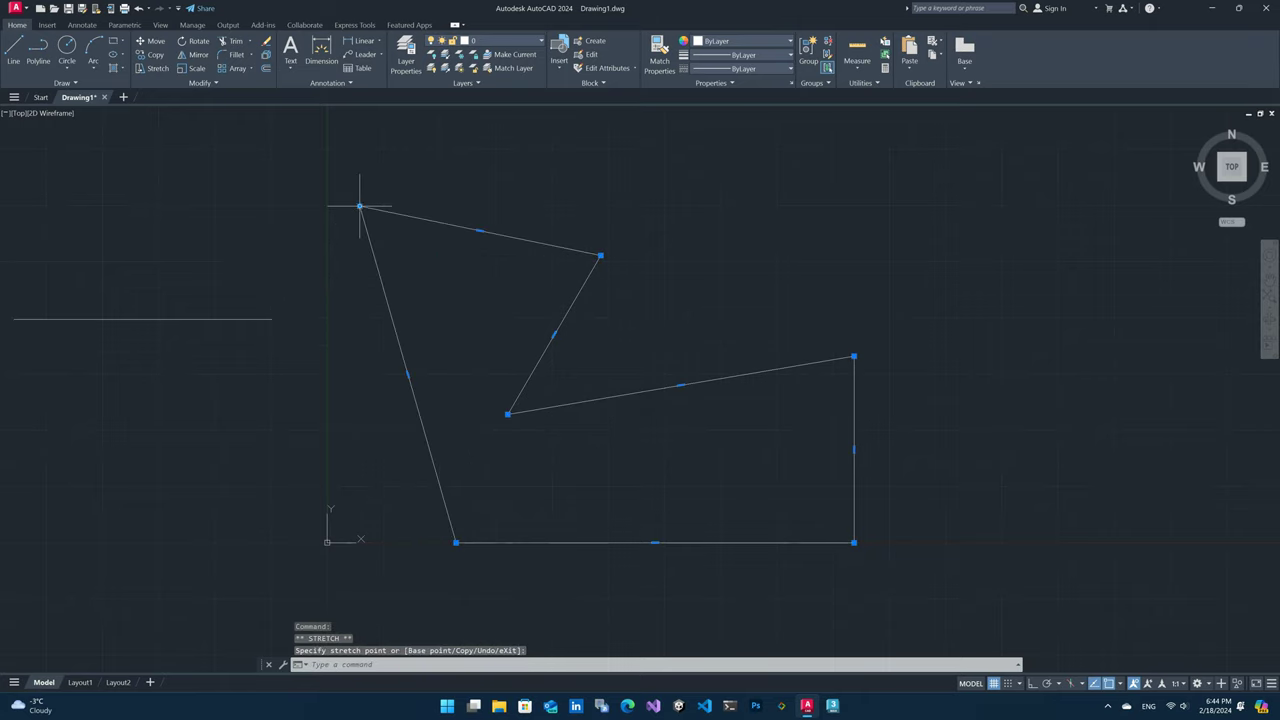
{"action": "left_click", "coordinate": [480, 230]}
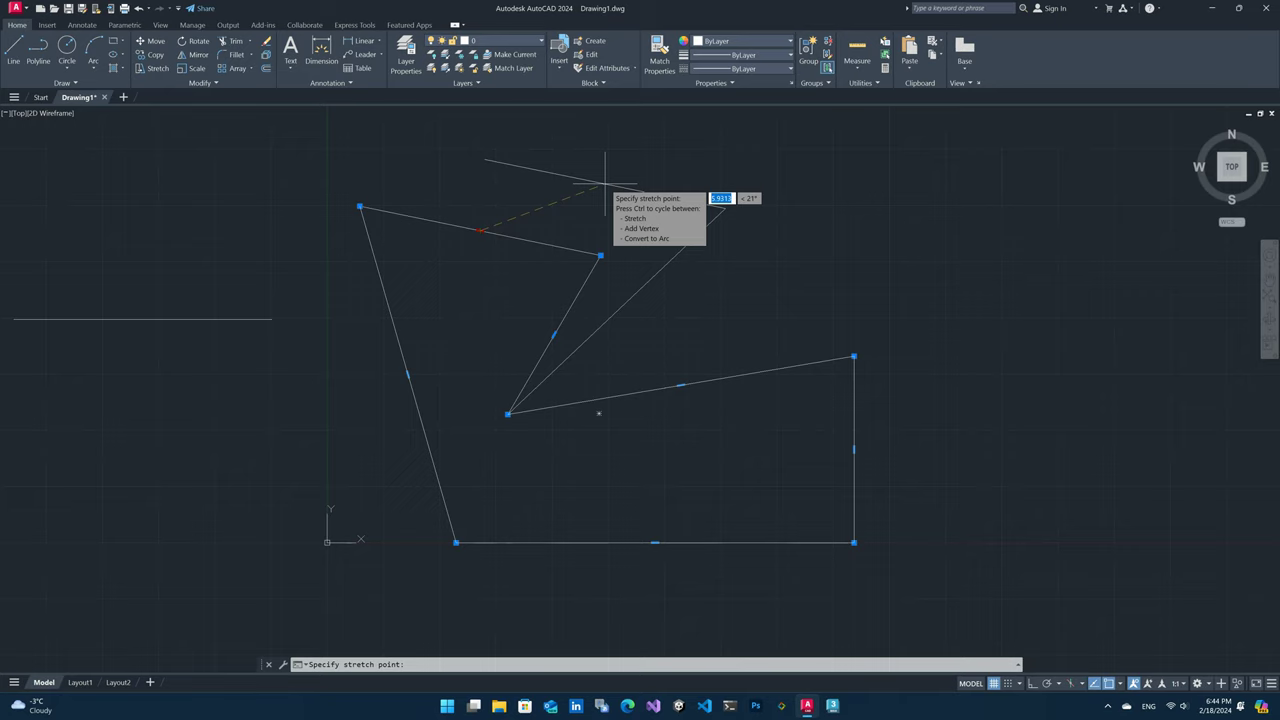
{"action": "left_click", "coordinate": [605, 184]}
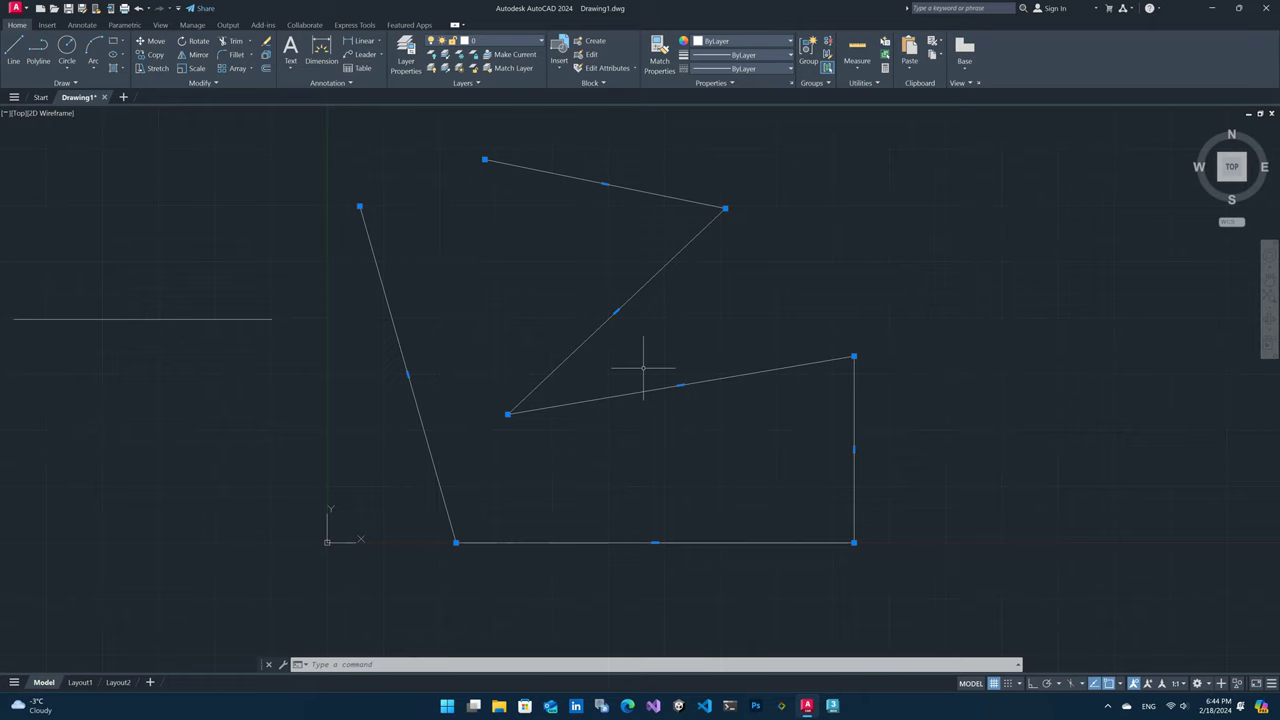
{"action": "key", "text": "Escape"}
Move the zigzag's inner lower corner up toward the right side.
{"action": "left_click", "coordinate": [643, 368]}
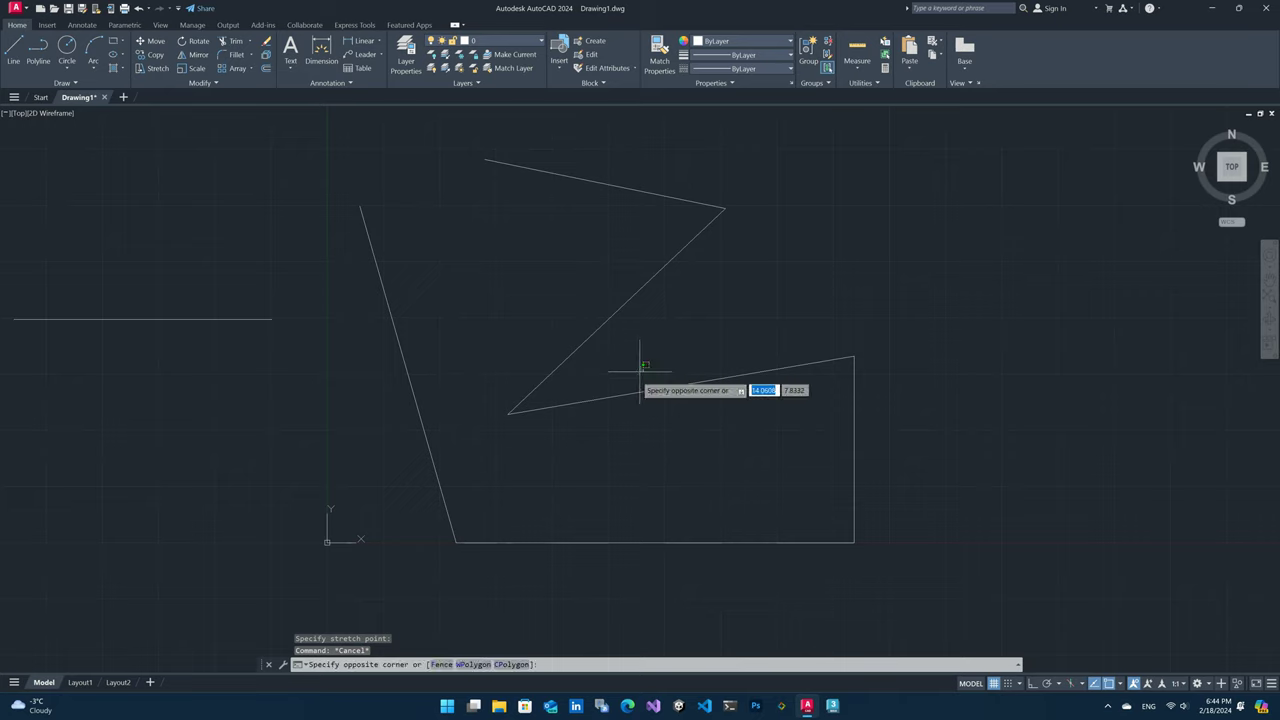
{"action": "left_click", "coordinate": [614, 408]}
{"action": "left_click", "coordinate": [508, 413]}
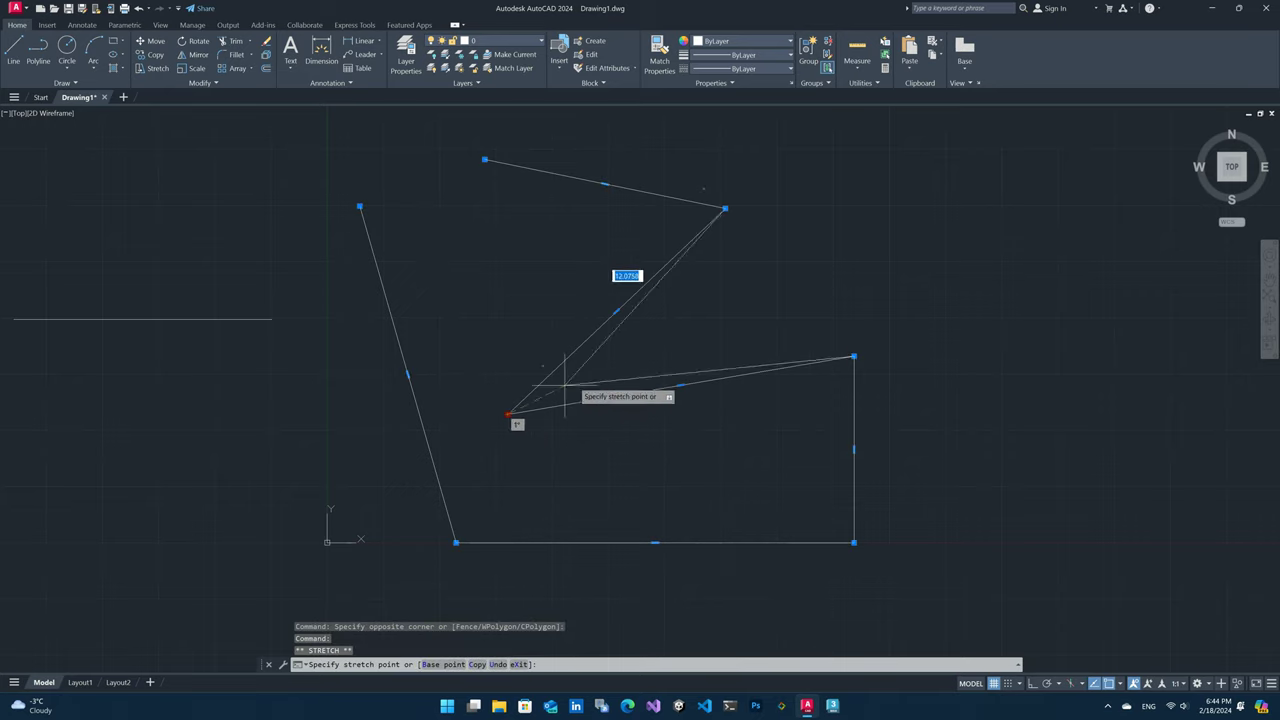
{"action": "left_click", "coordinate": [712, 317]}
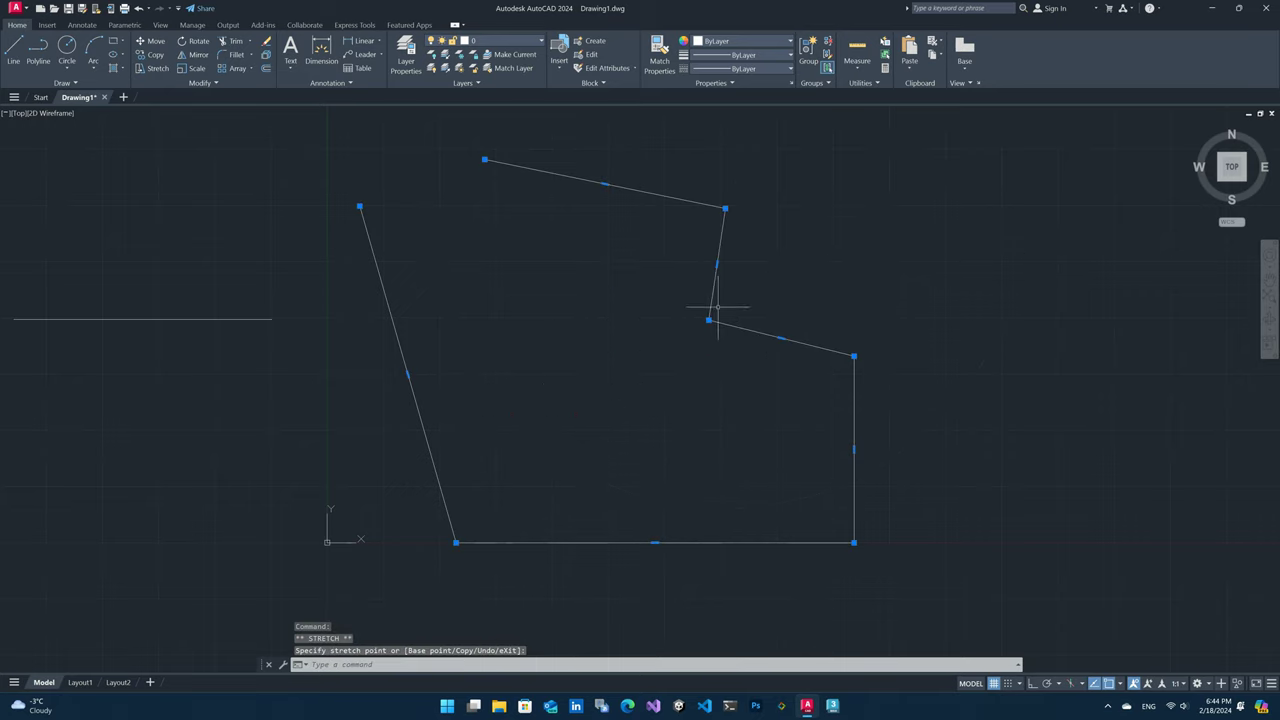
{"action": "key", "text": "Escape"}
Pull the right vertical edge inward to the left, then reselect the outline.
{"action": "left_click", "coordinate": [857, 422]}
{"action": "left_click", "coordinate": [796, 447]}
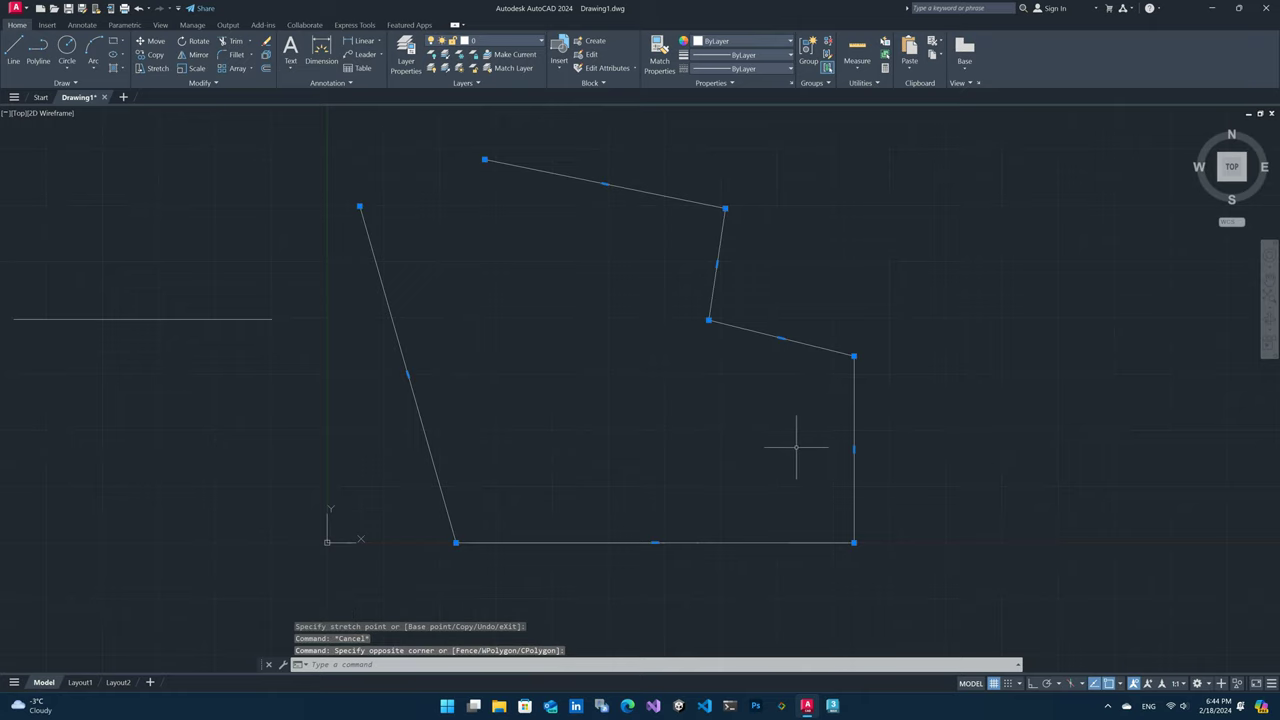
{"action": "left_click", "coordinate": [853, 449]}
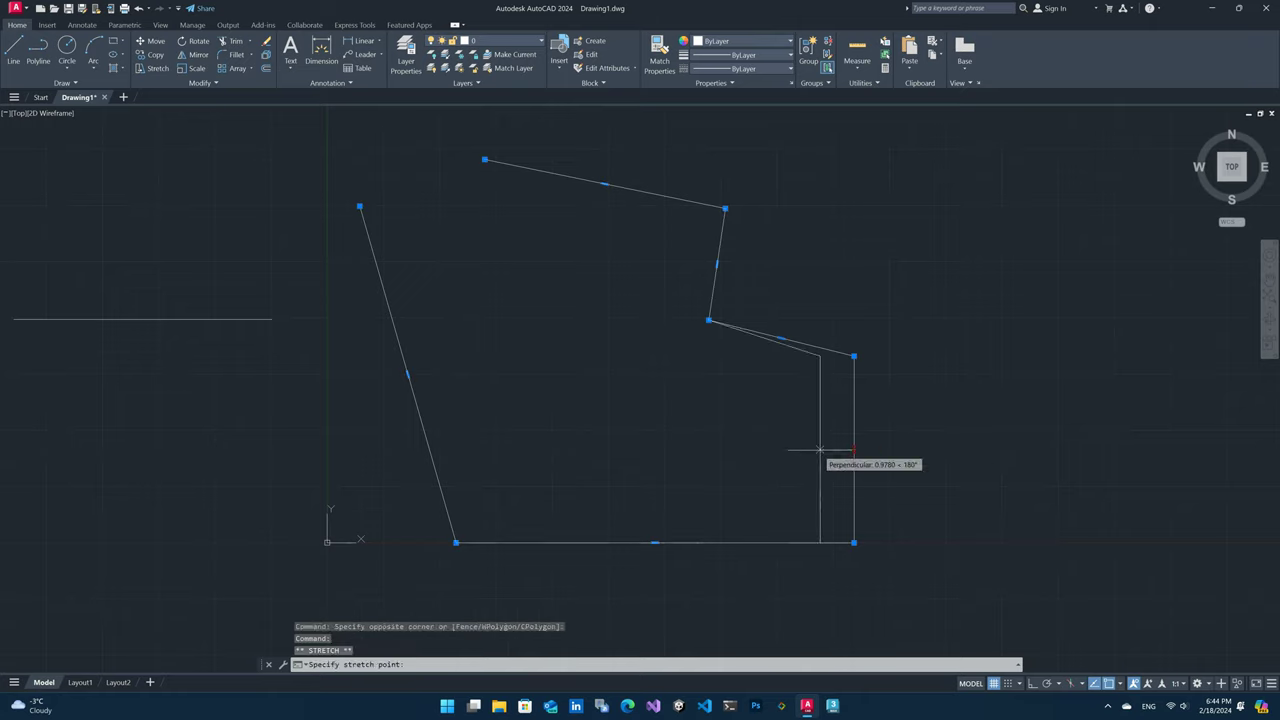
{"action": "left_click", "coordinate": [768, 449]}
{"action": "key", "text": "Escape"}
{"action": "left_click", "coordinate": [787, 445]}
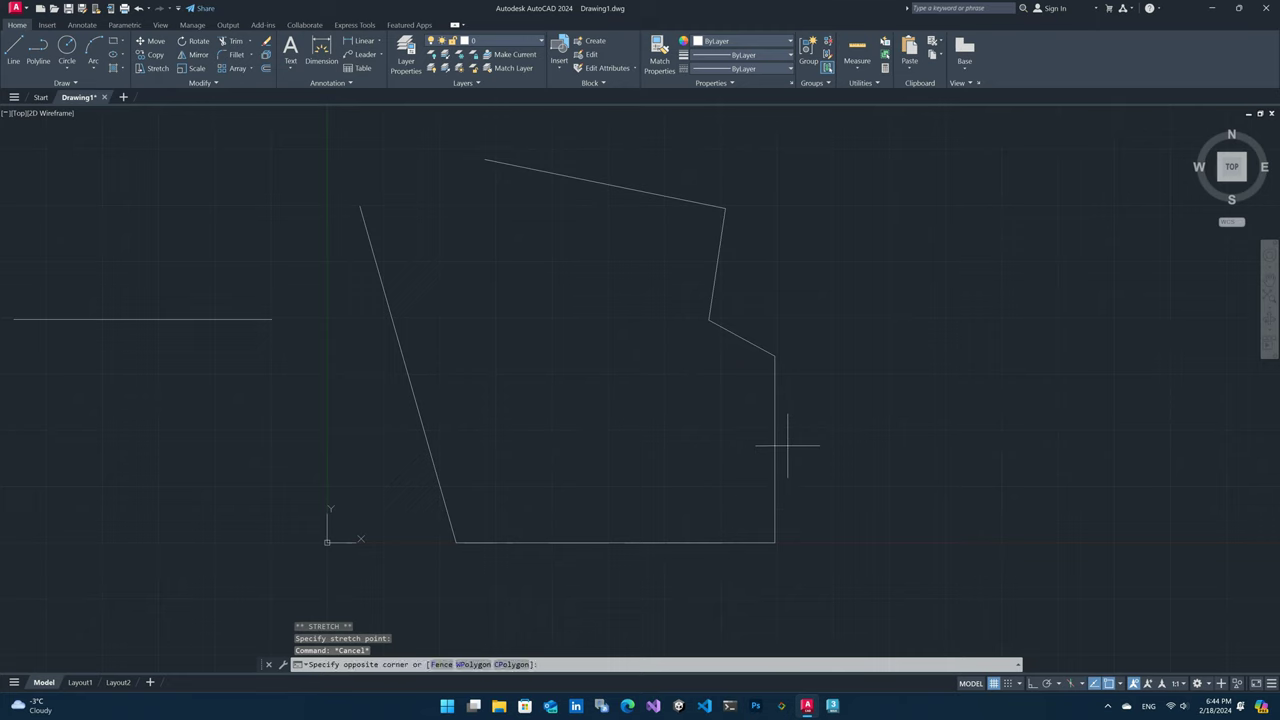
{"action": "left_click", "coordinate": [770, 474]}
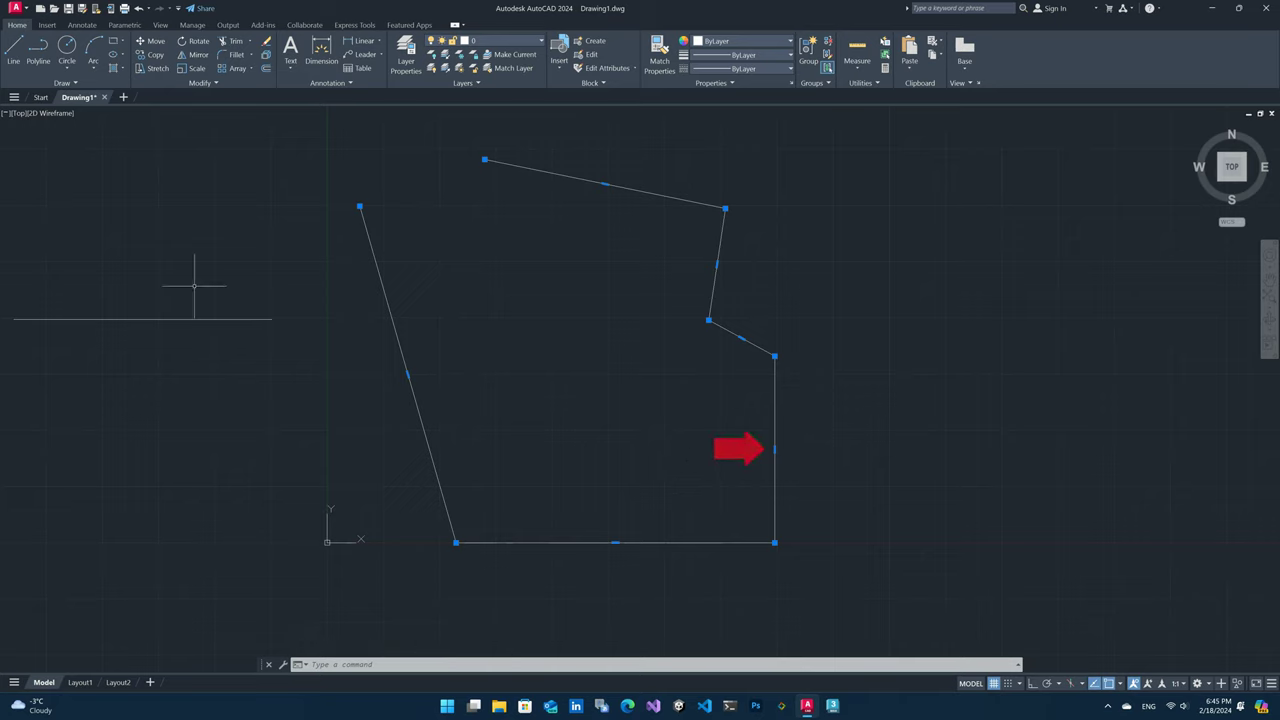
Pick the horizontal line, pan the view right, then clear the selection.
{"action": "left_click", "coordinate": [168, 333]}
{"action": "left_click", "coordinate": [170, 334]}
{"action": "left_click", "coordinate": [183, 327]}
{"action": "left_click", "coordinate": [157, 308]}
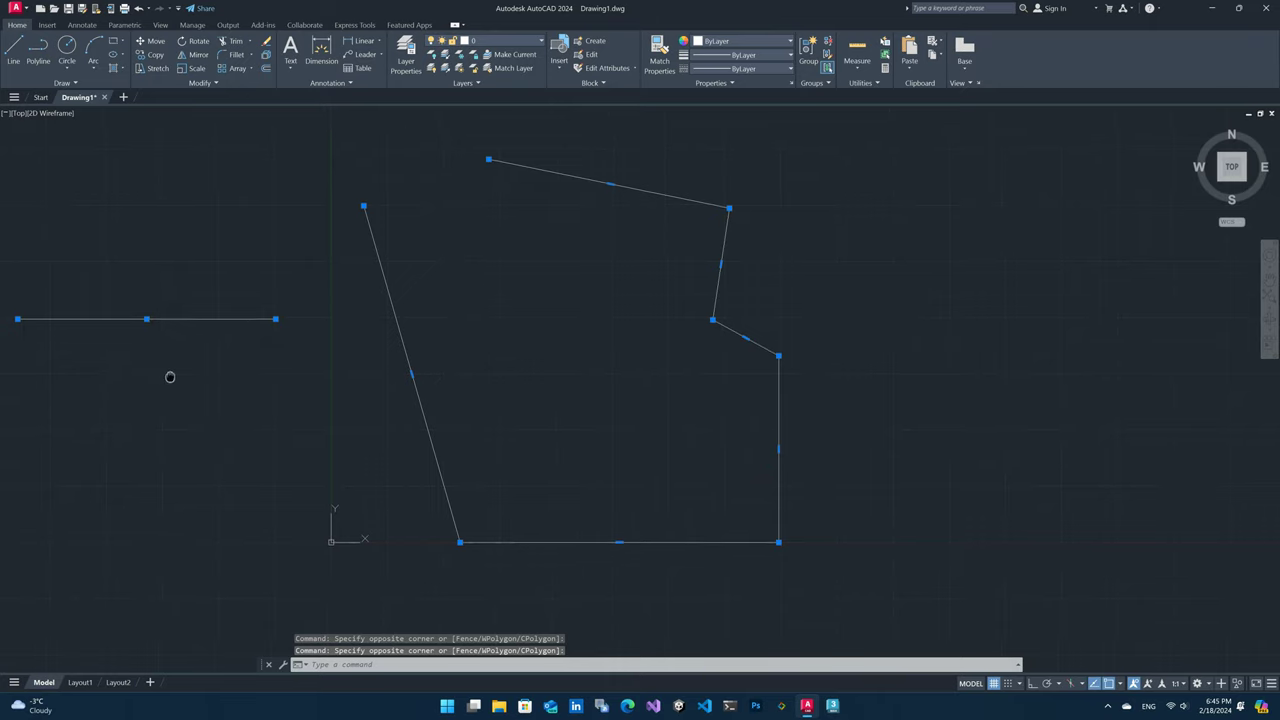
{"action": "middle_click_drag", "start_coordinate": [165, 376], "coordinate": [255, 374]}
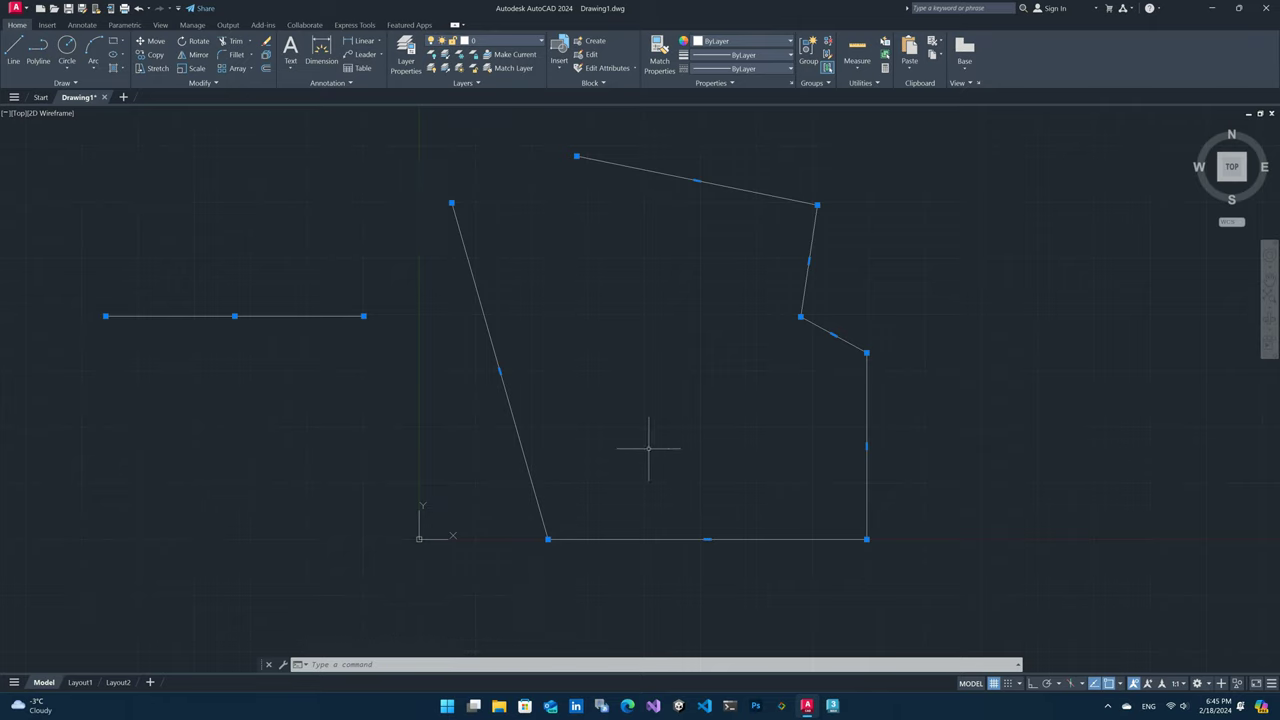
{"action": "key", "text": "Escape"}
Zoom out, window-select the outline and line, and delete them.
{"action": "scroll", "coordinate": [660, 415], "scroll_direction": "down", "scroll_amount": 2}
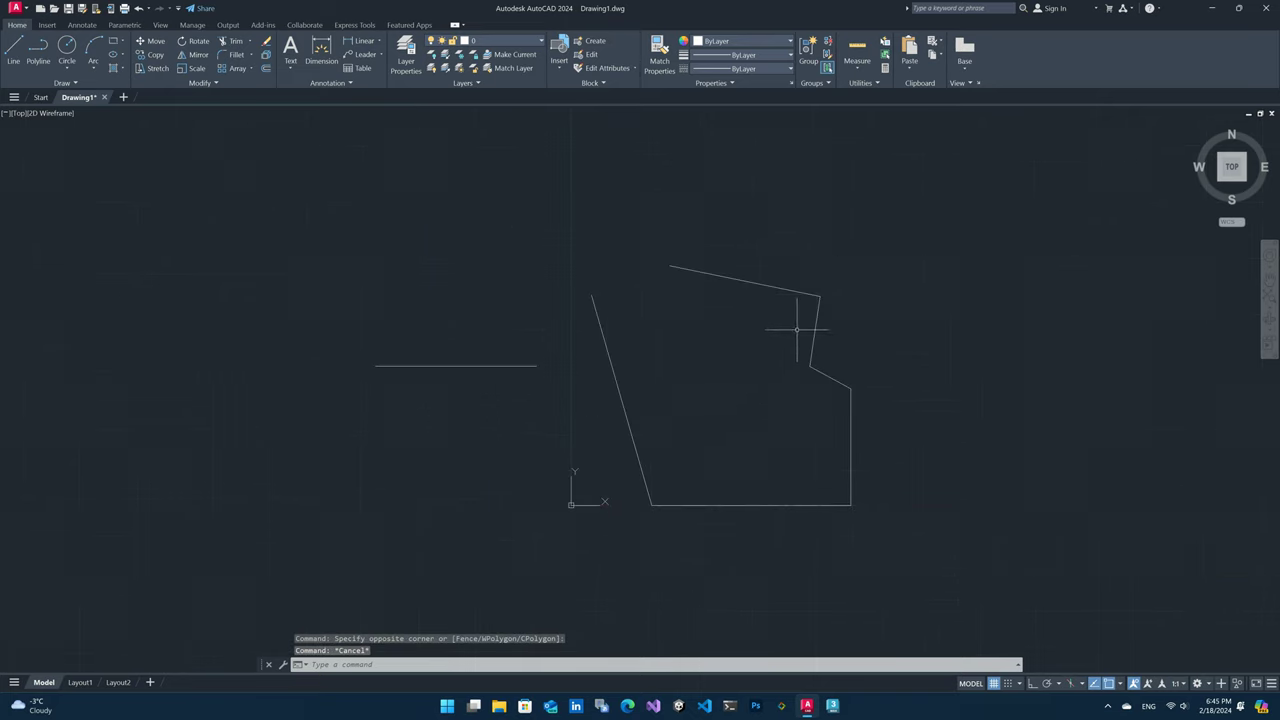
{"action": "middle_click_drag", "start_coordinate": [718, 353], "coordinate": [748, 297]}
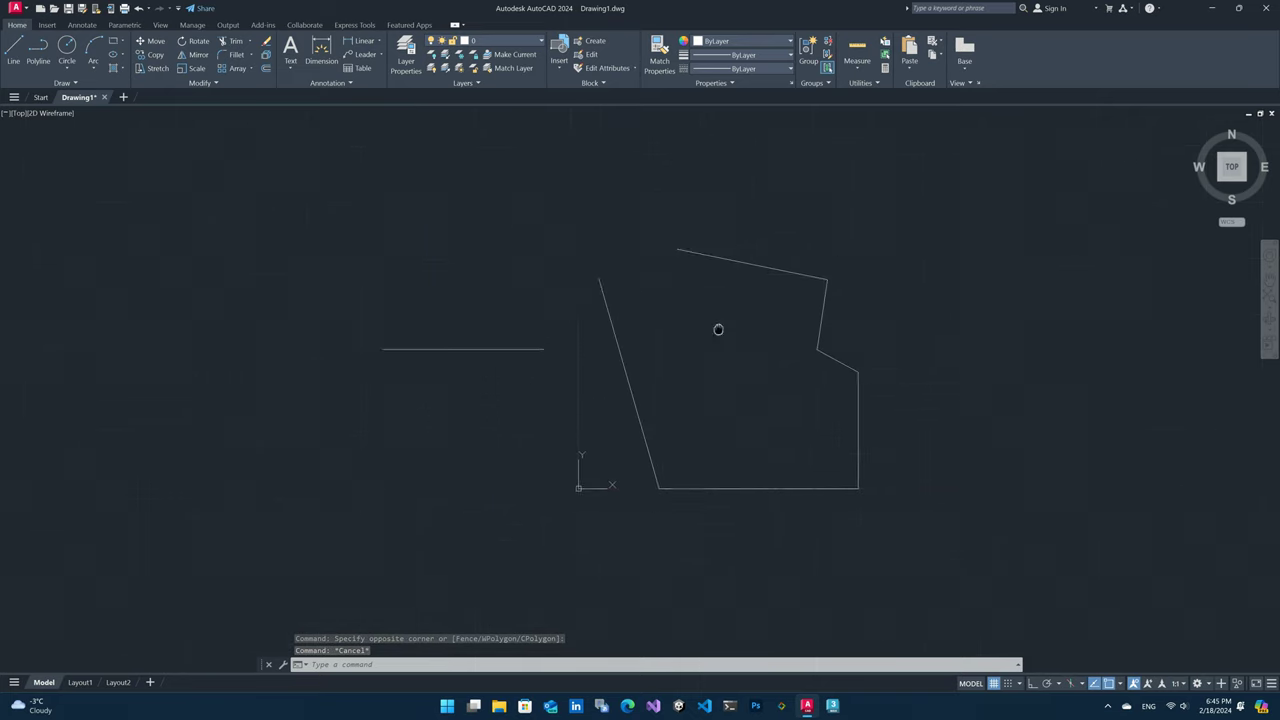
{"action": "left_click", "coordinate": [917, 229]}
{"action": "left_click", "coordinate": [507, 462]}
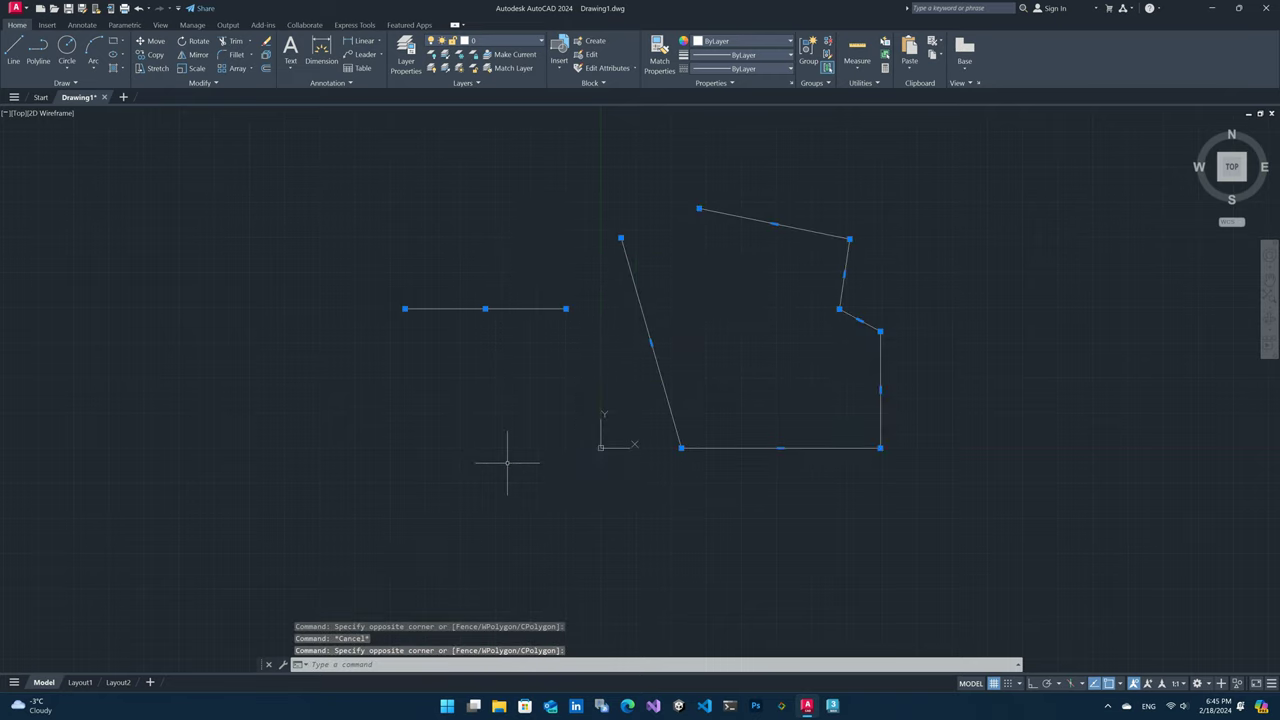
{"action": "key", "text": "Delete"}
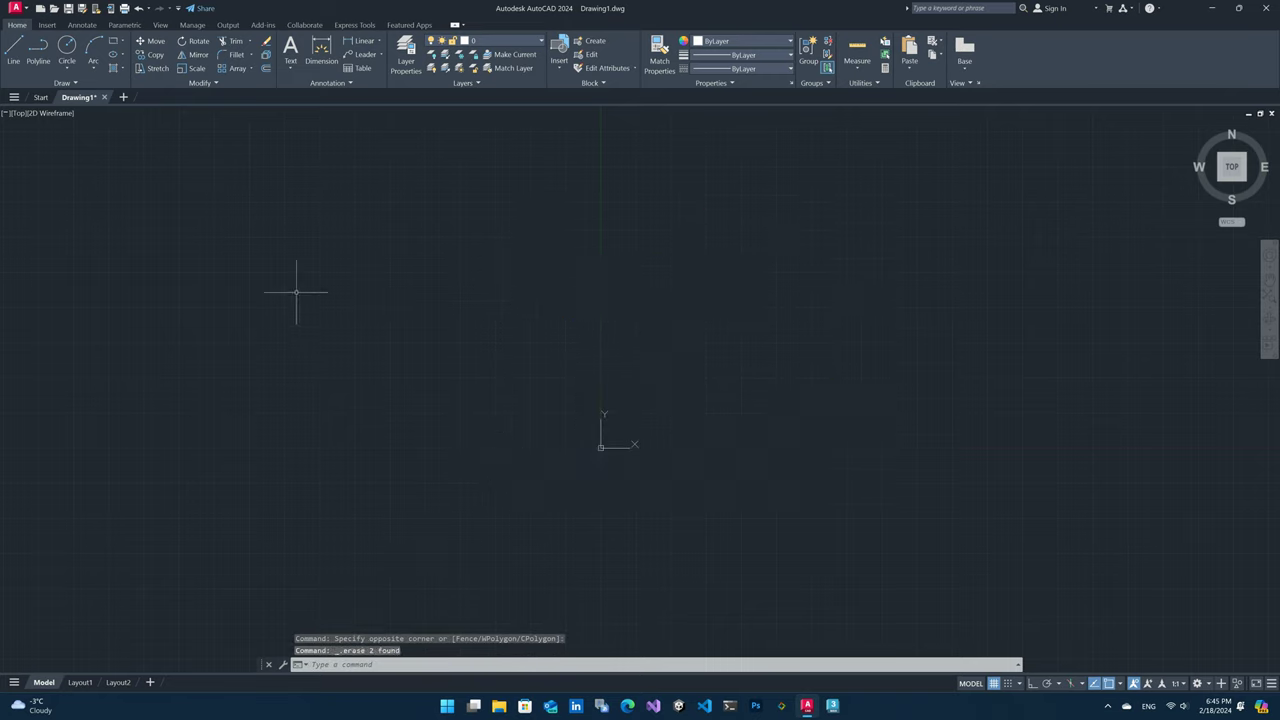
Draw a centre-radius circle just up-left of the origin, then show the Circle methods list.
{"action": "left_click", "coordinate": [67, 47]}
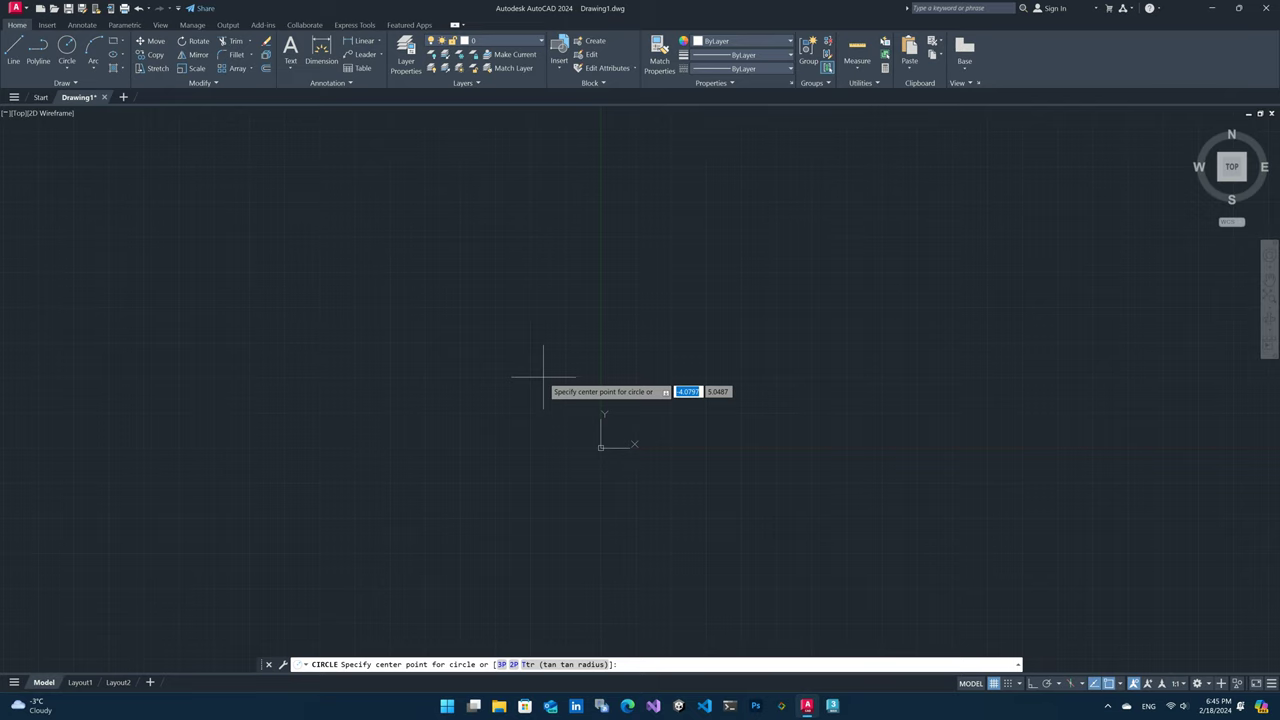
{"action": "left_click", "coordinate": [530, 369]}
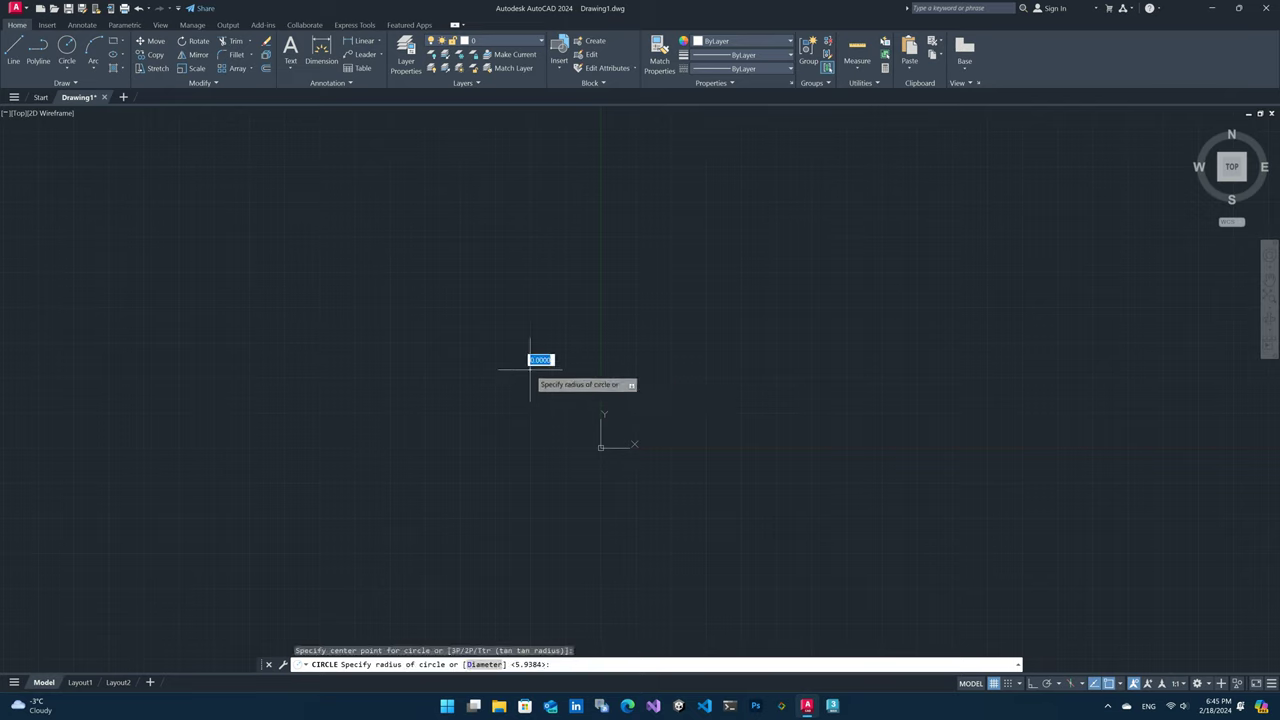
{"action": "left_click", "coordinate": [645, 325]}
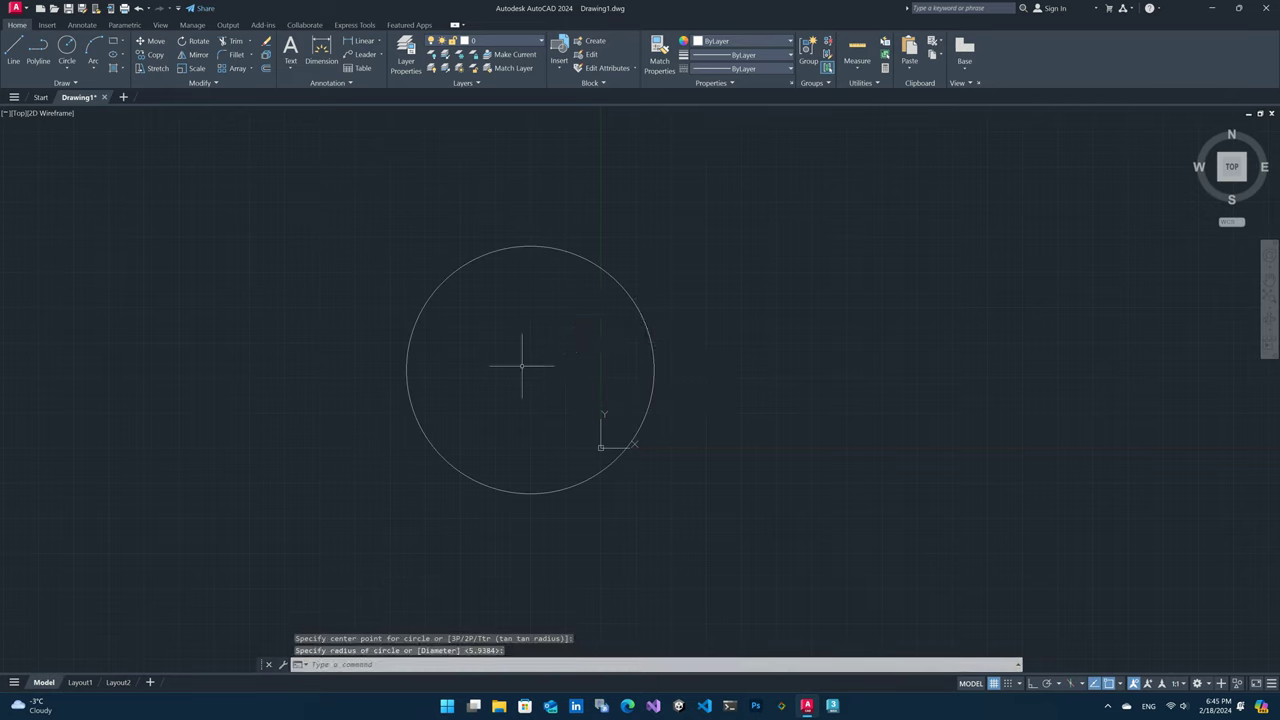
{"action": "left_click", "coordinate": [71, 68]}
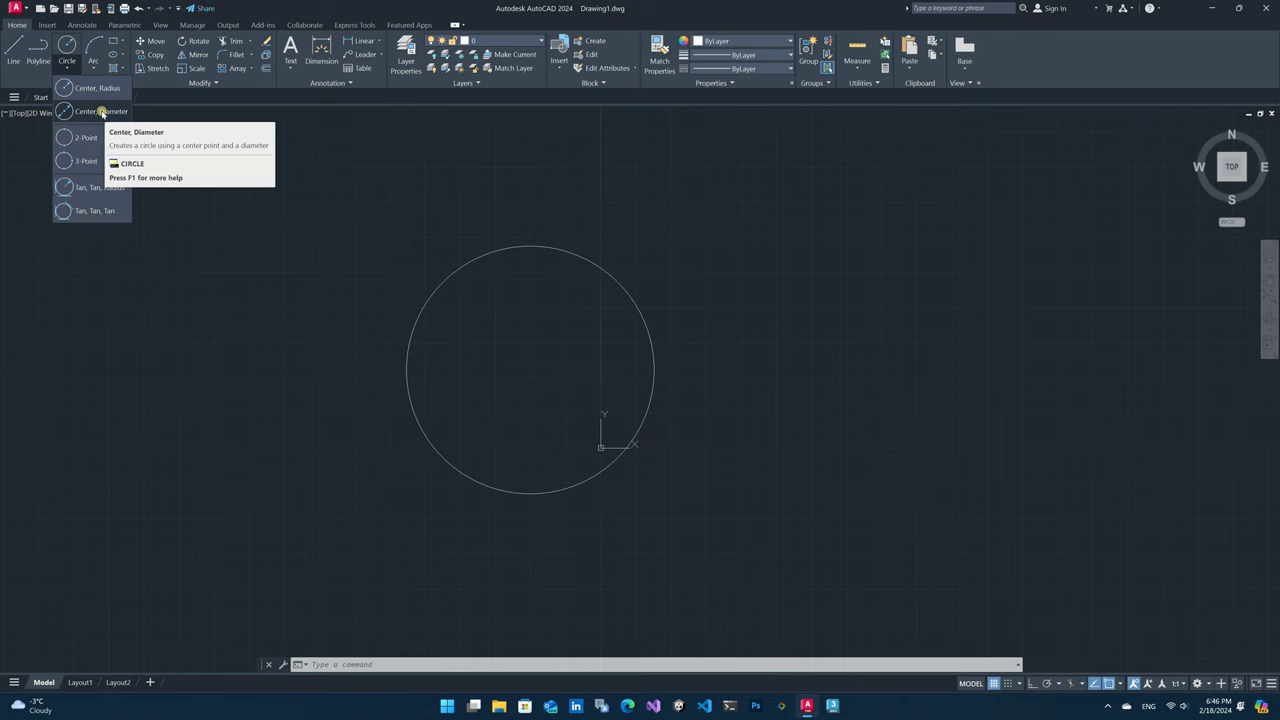
{"action": "mouse_move", "coordinate": [96, 187]}
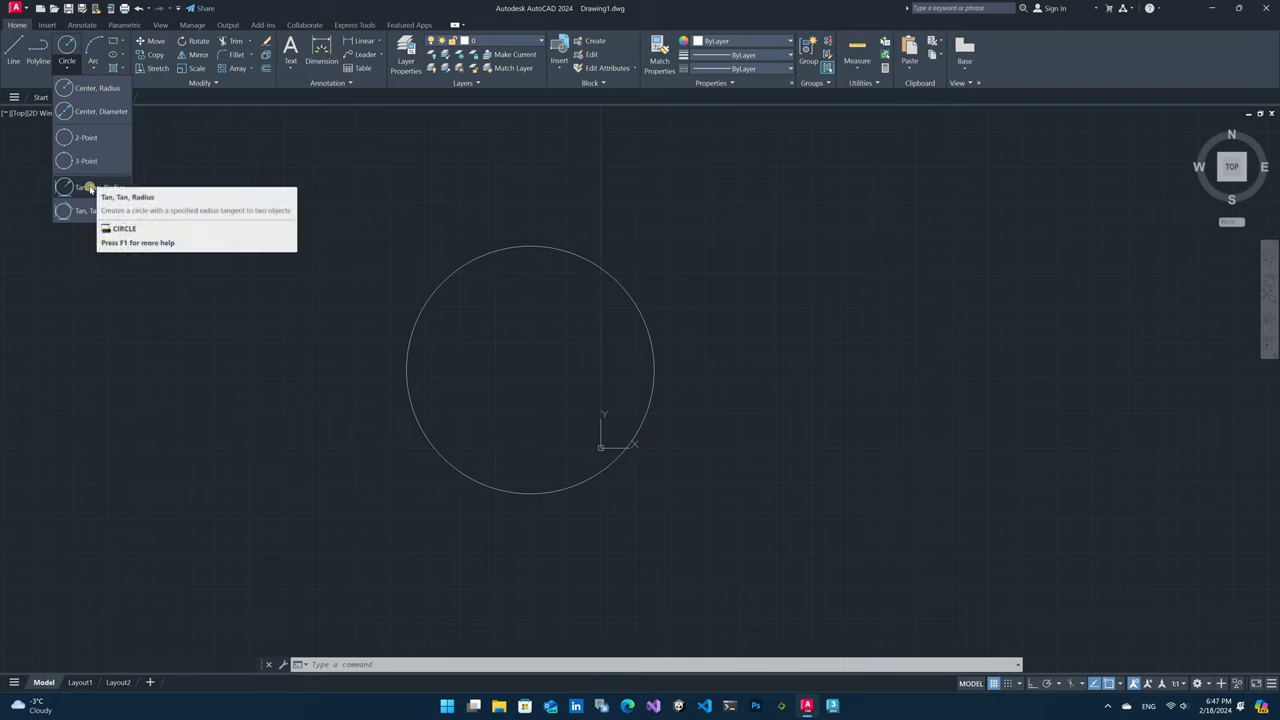
Draw a small 2-point circle right of the large circle, then crossing-select both circles.
{"action": "left_click", "coordinate": [82, 137]}
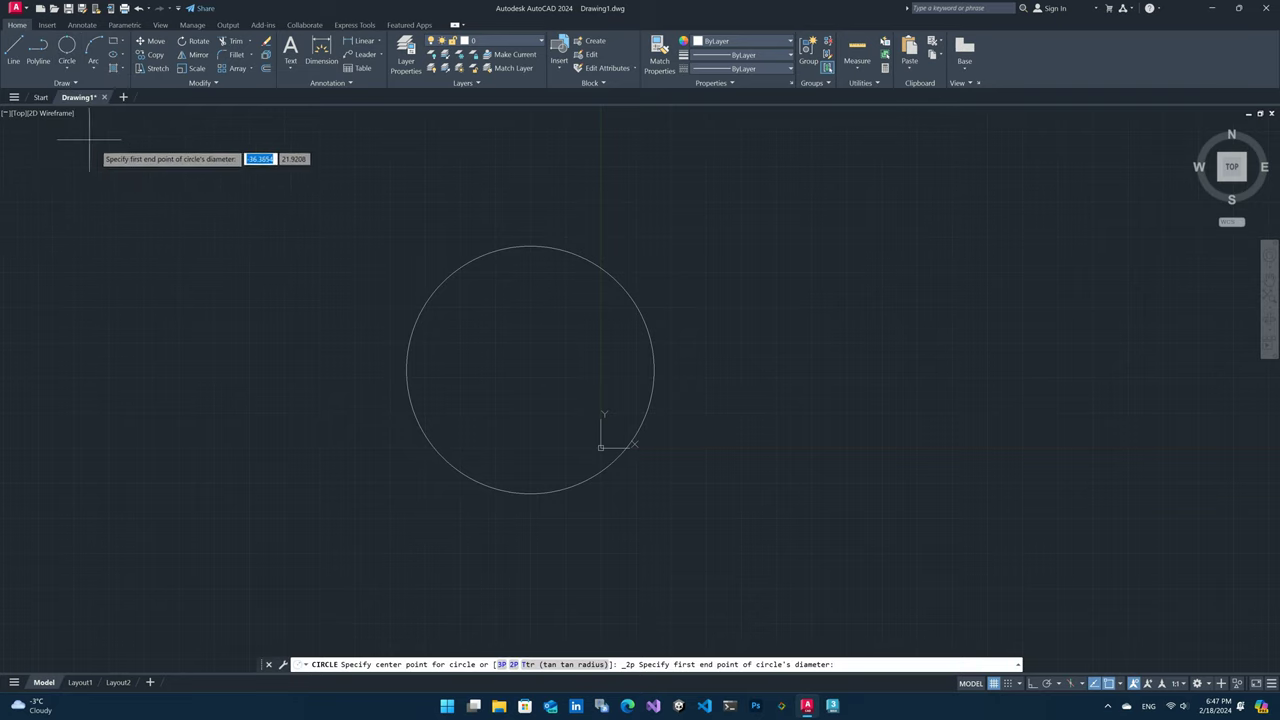
{"action": "left_click", "coordinate": [779, 305]}
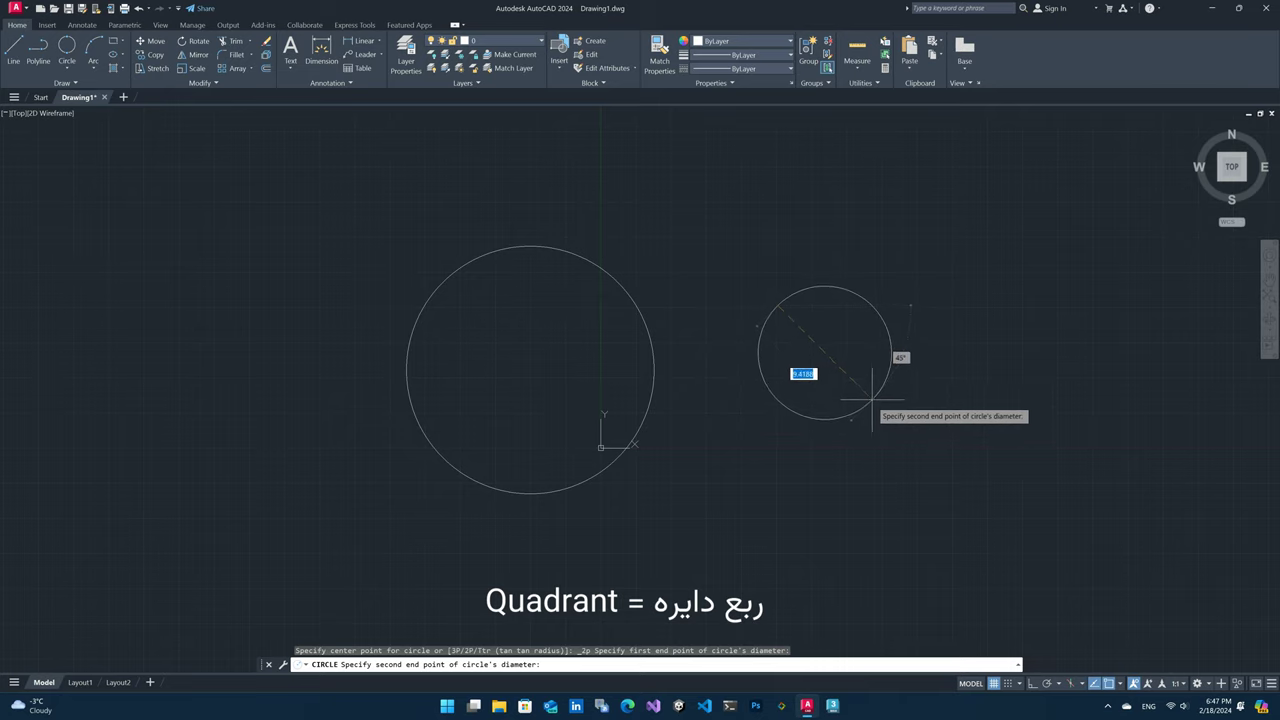
{"action": "left_click", "coordinate": [877, 408]}
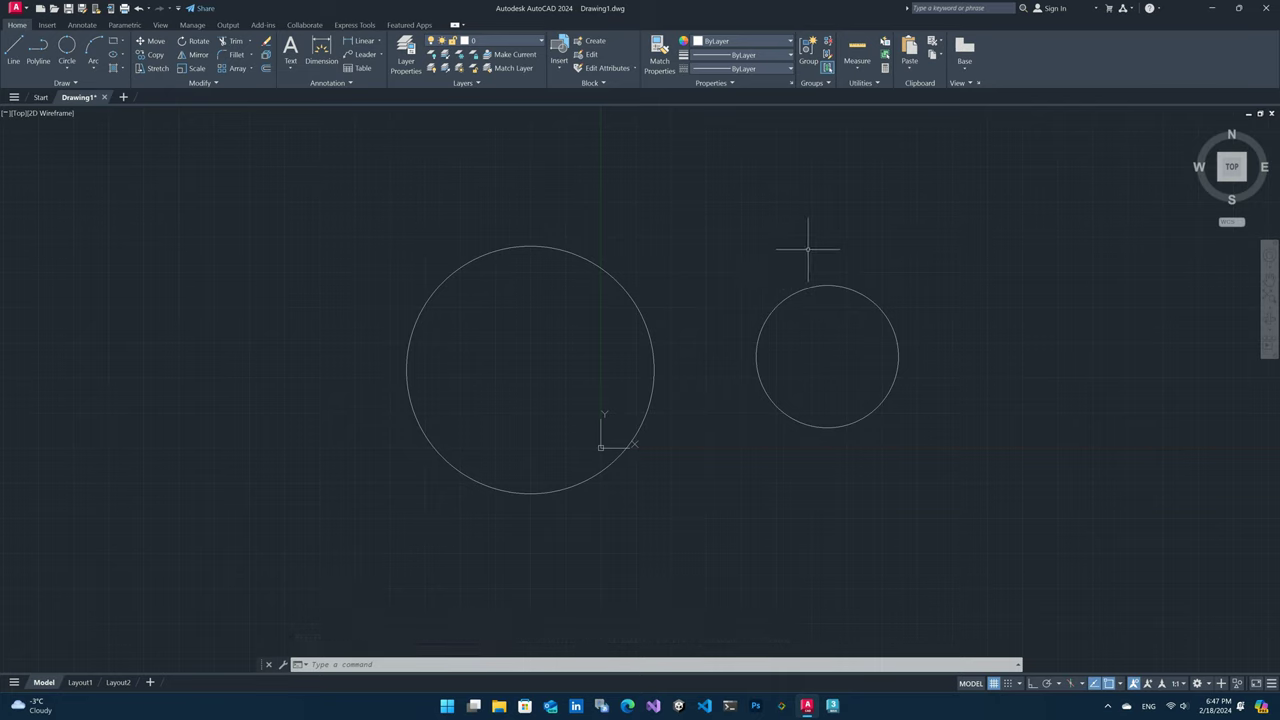
{"action": "left_click", "coordinate": [808, 249]}
{"action": "left_click", "coordinate": [625, 340]}
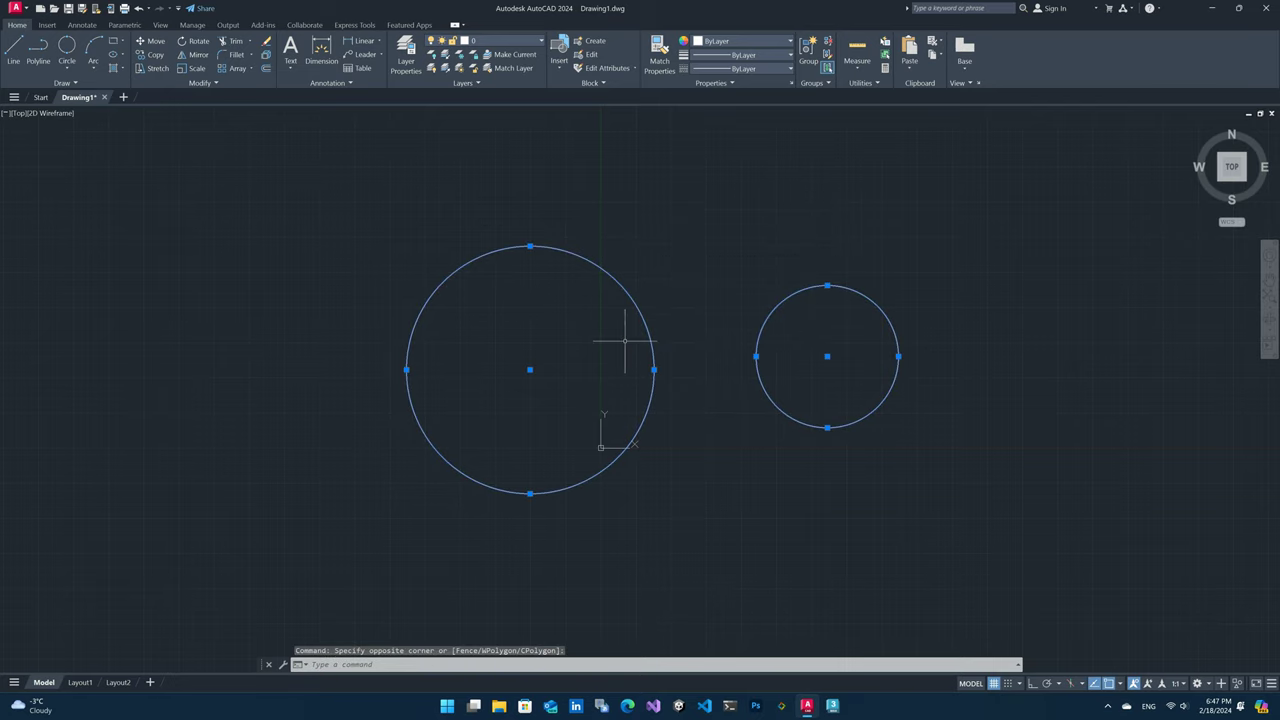
Delete both circles, then draw a Center, Radius circle at 0,0 with radius 10.
{"action": "key", "text": "Delete"}
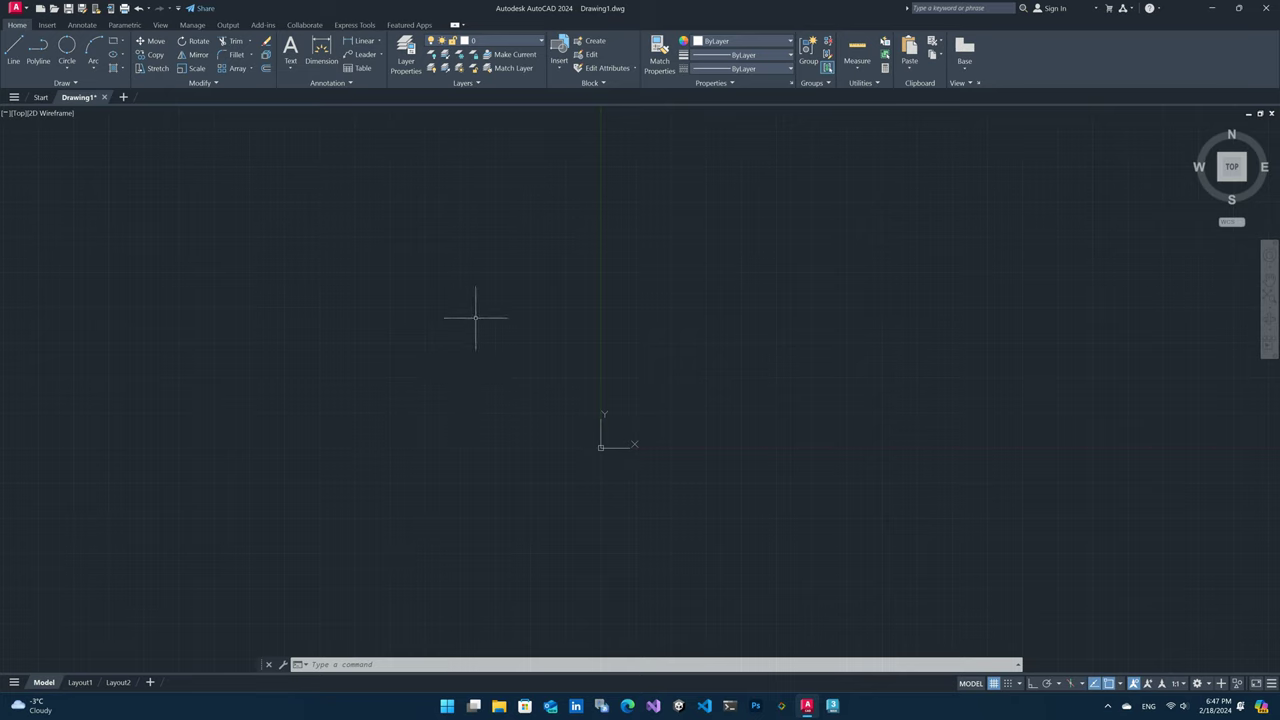
{"action": "left_click", "coordinate": [67, 68]}
{"action": "left_click", "coordinate": [84, 94]}
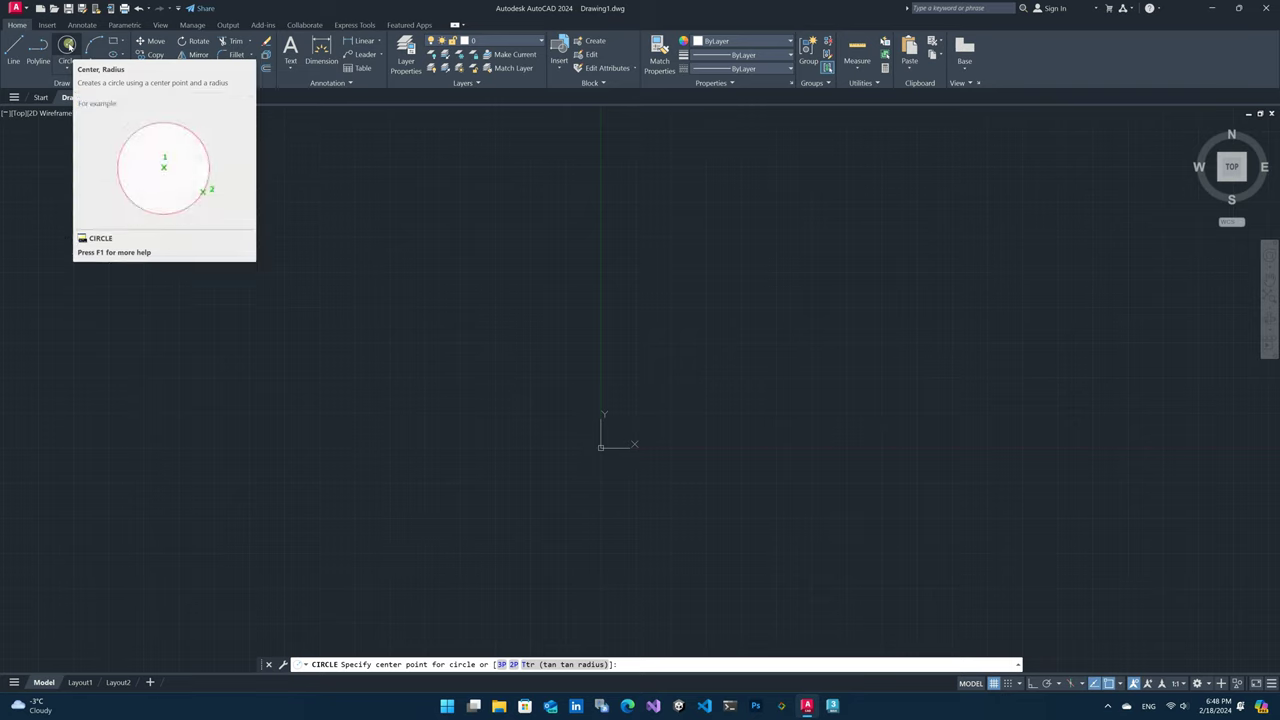
{"action": "left_click", "coordinate": [67, 45]}
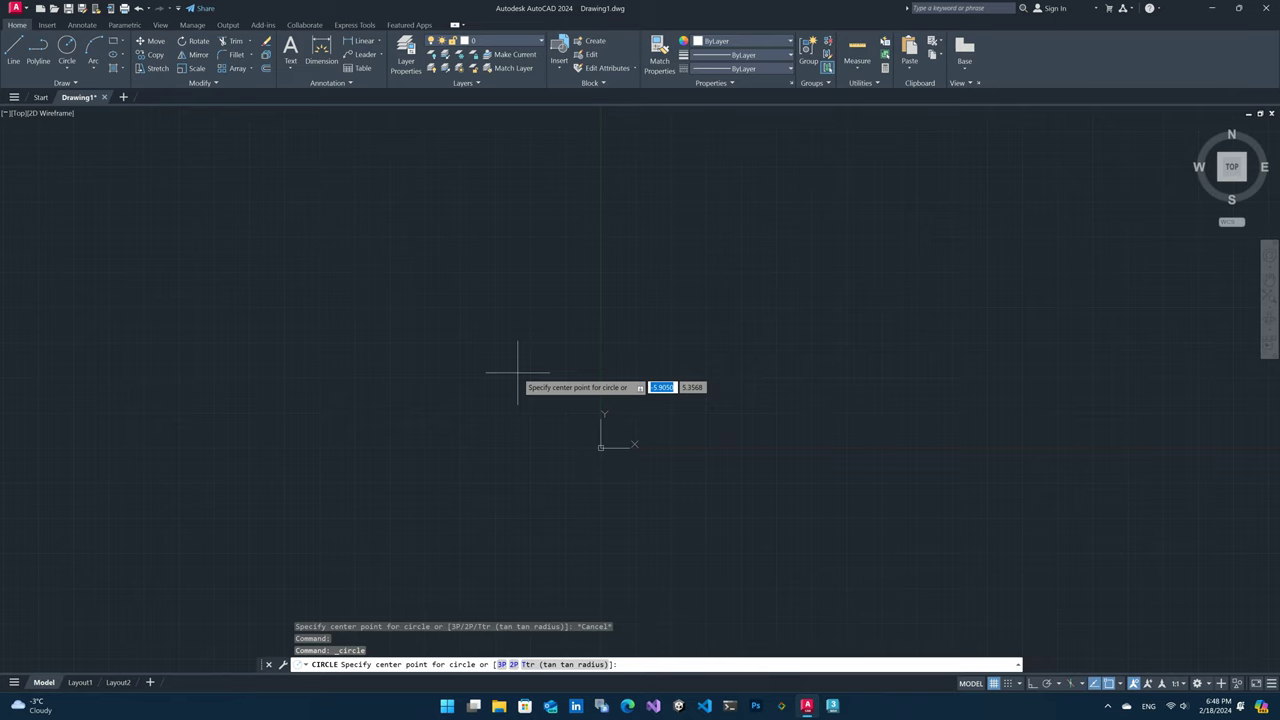
{"action": "type", "text": "0"}
{"action": "key", "text": "Tab"}
{"action": "type", "text": "0"}
{"action": "key", "text": "Return"}
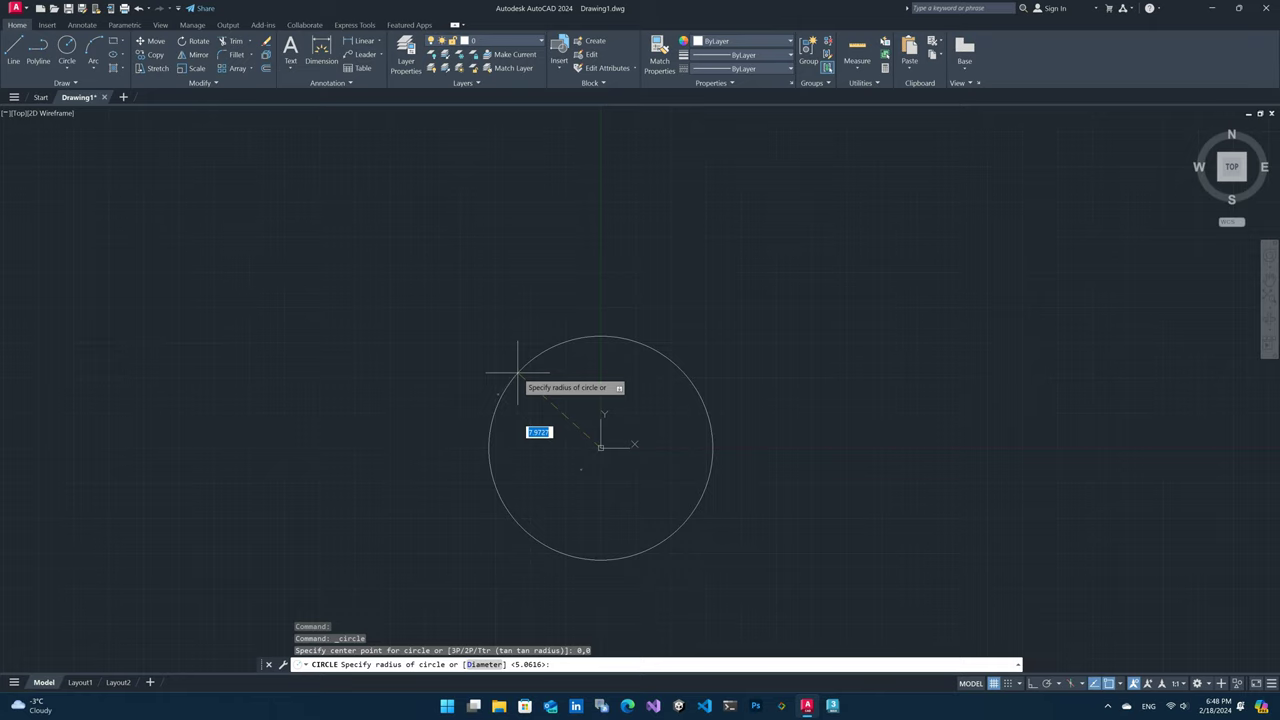
{"action": "type", "text": "1"}
{"action": "type", "text": "0"}
{"action": "key", "text": "Return"}
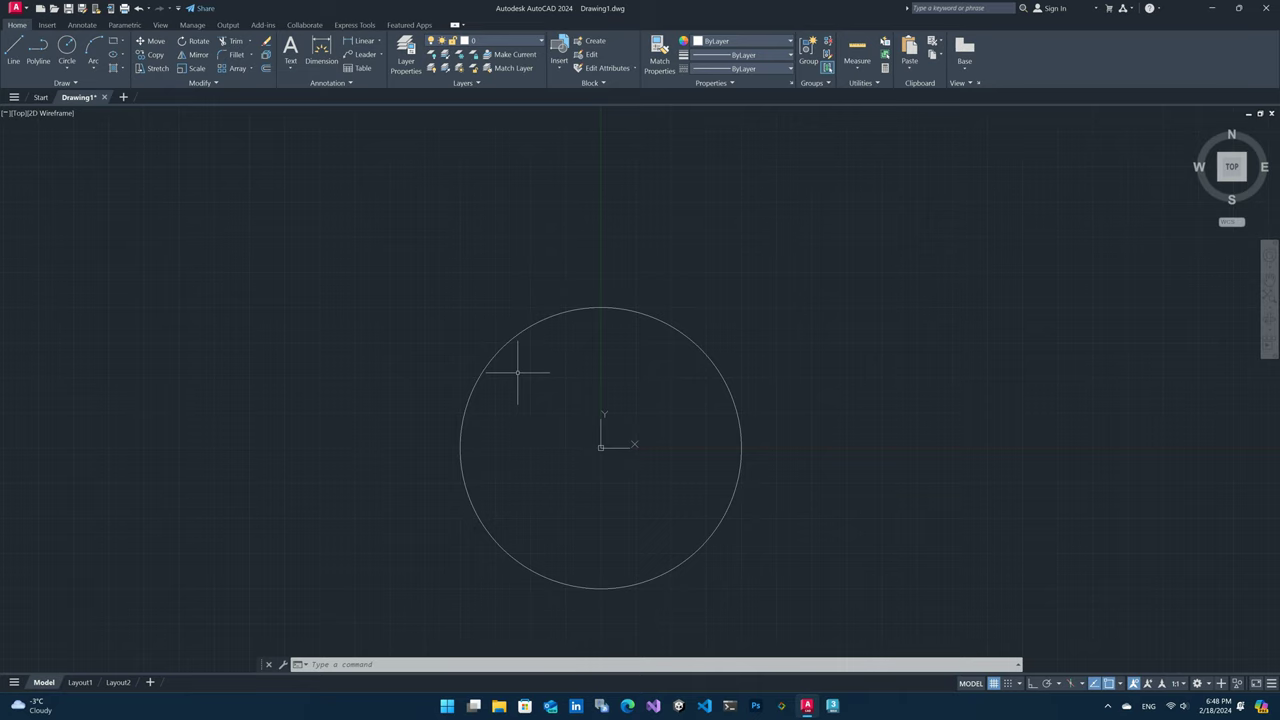
Start a new CIRCLE command from the Home ribbon's Circle button.
{"action": "left_click", "coordinate": [66, 47]}
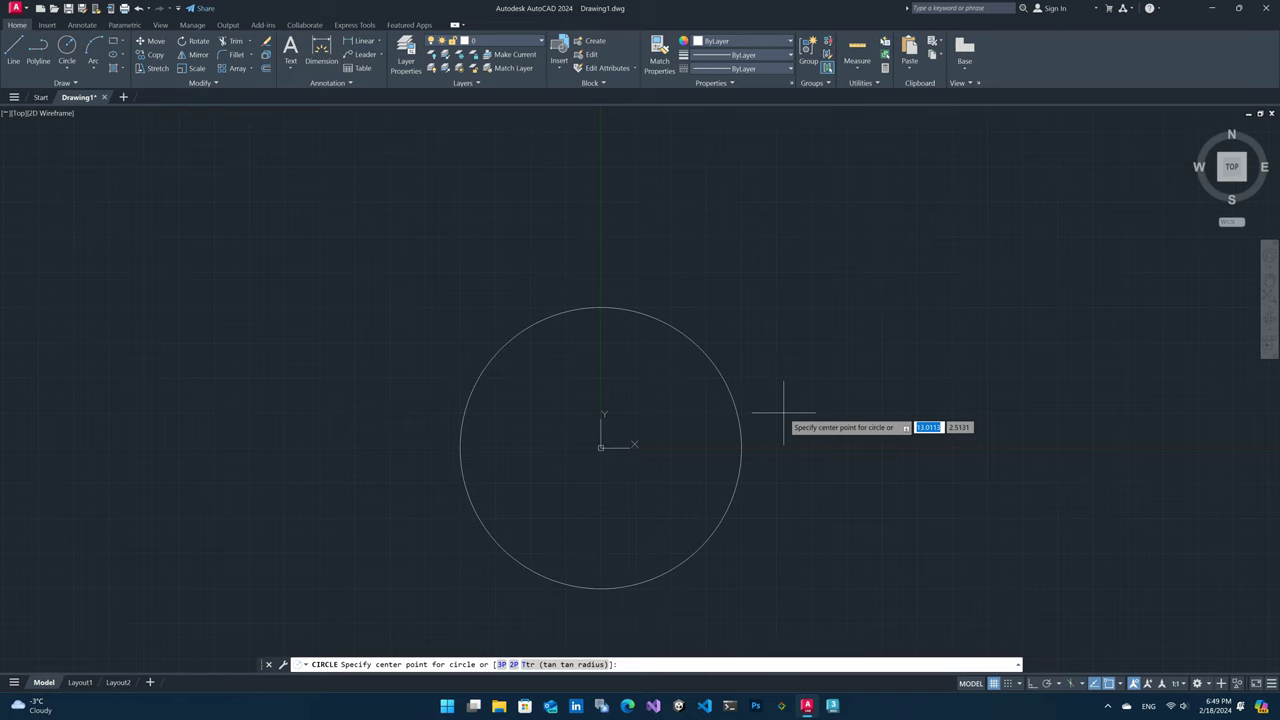
Draw a 3P circle through the radius-10 circle's top quadrant and two points above it.
{"action": "type", "text": "36"}
{"action": "type", "text": "p"}
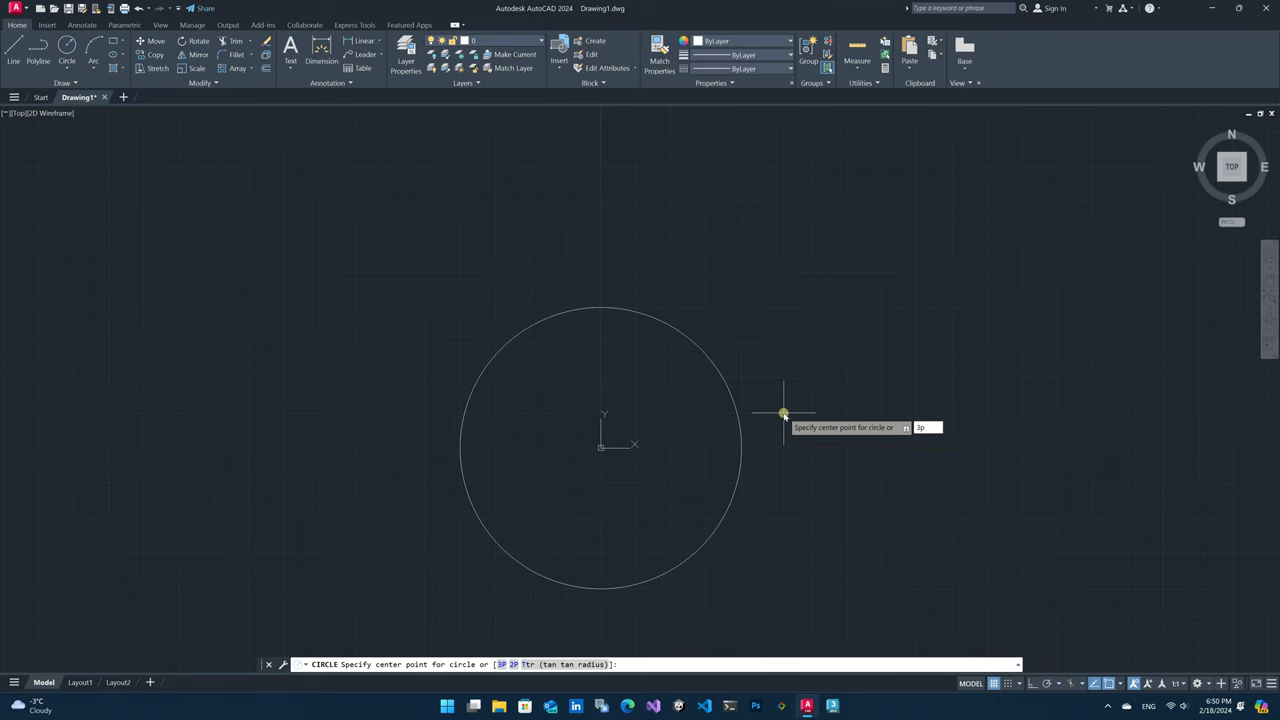
{"action": "key", "text": "Return"}
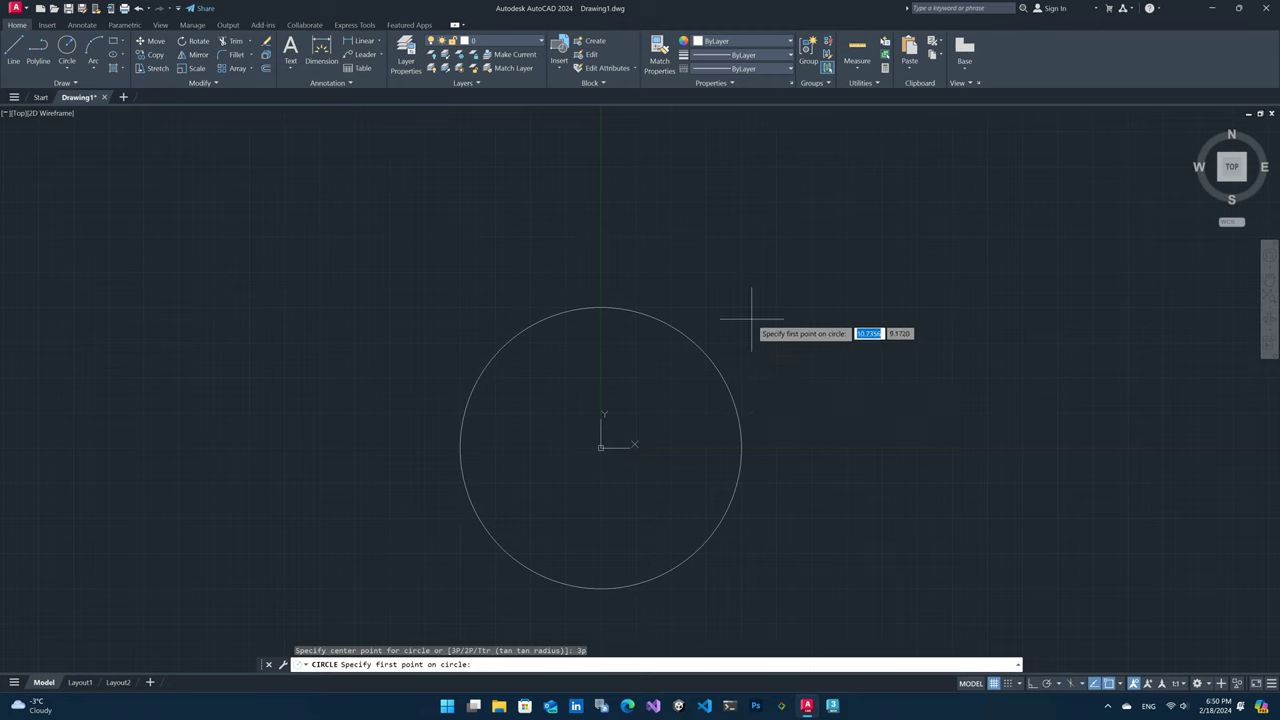
{"action": "left_click", "coordinate": [600, 309]}
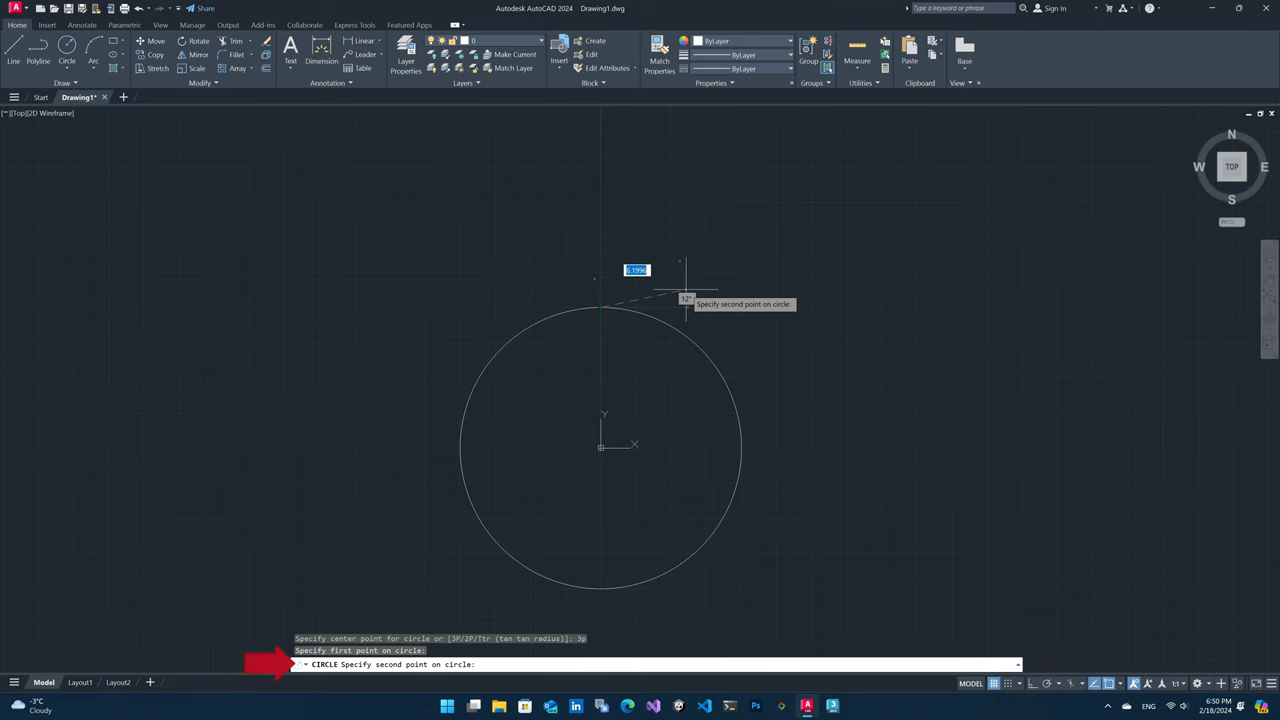
{"action": "left_click", "coordinate": [501, 171]}
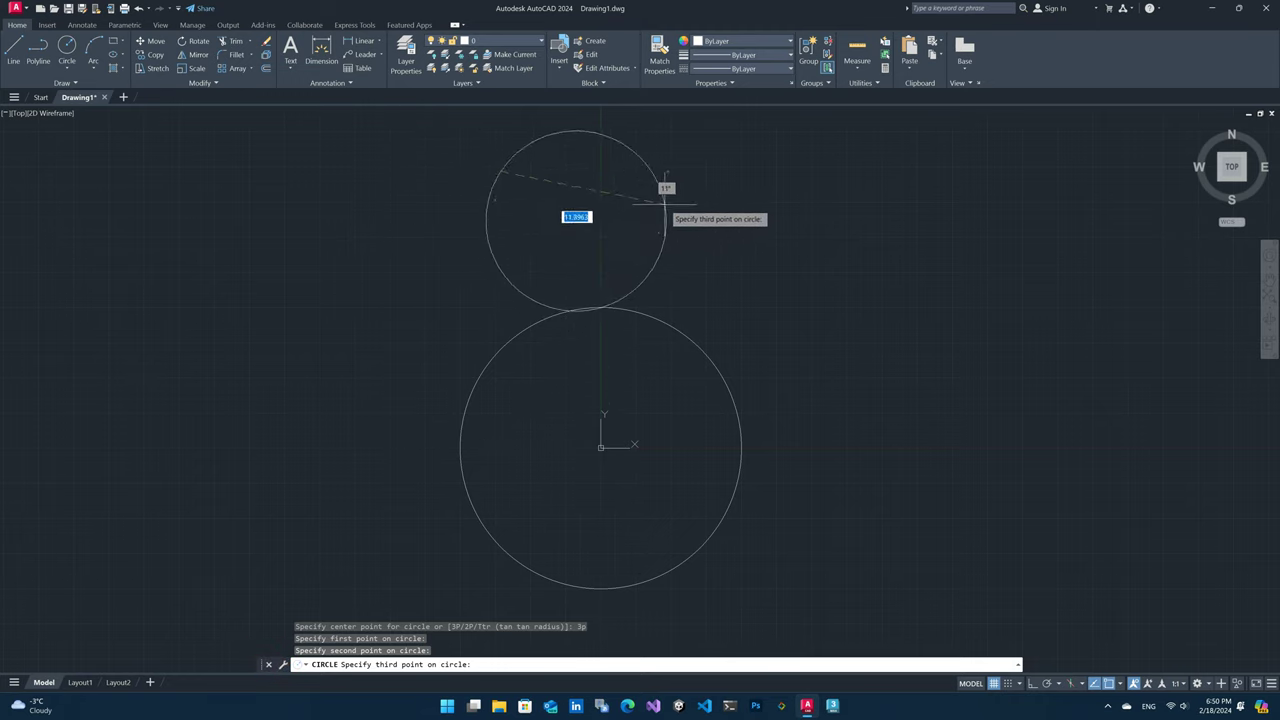
{"action": "left_click", "coordinate": [733, 190]}
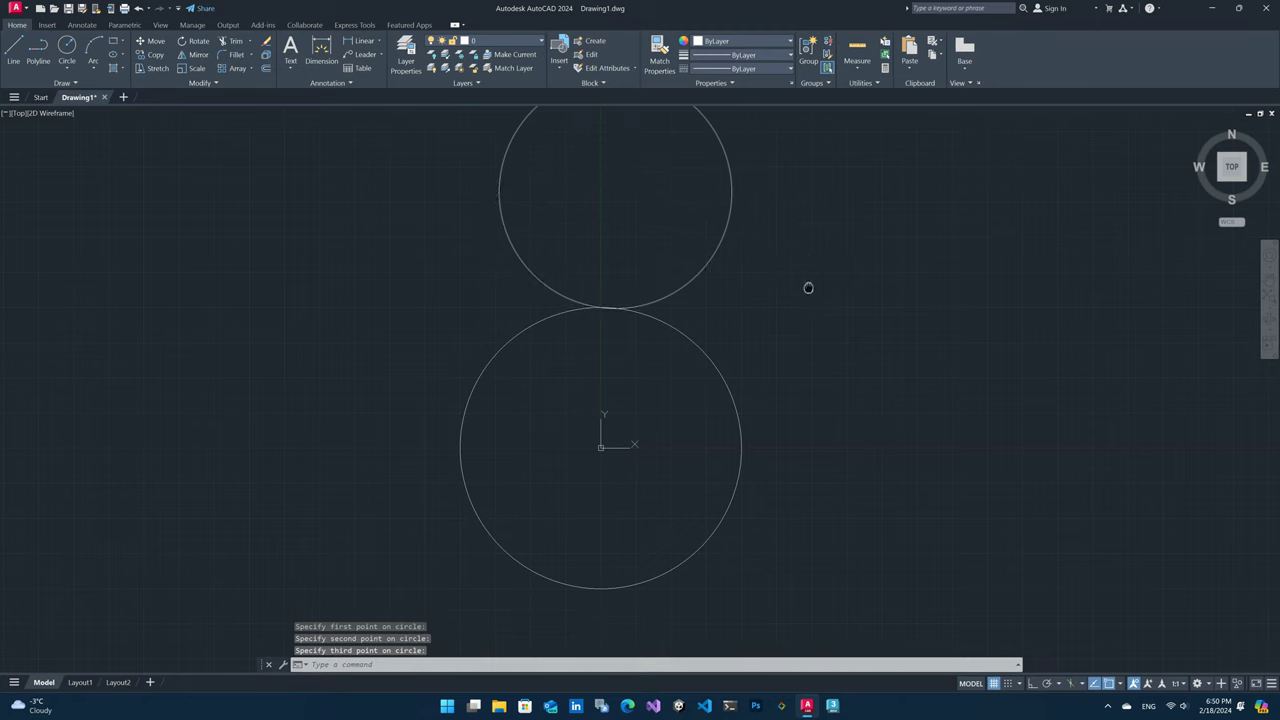
{"action": "middle_click_drag", "start_coordinate": [808, 288], "coordinate": [780, 420]}
Crossing-select the two stacked circles and delete them.
{"action": "scroll", "coordinate": [785, 420], "scroll_direction": "down", "scroll_amount": 2}
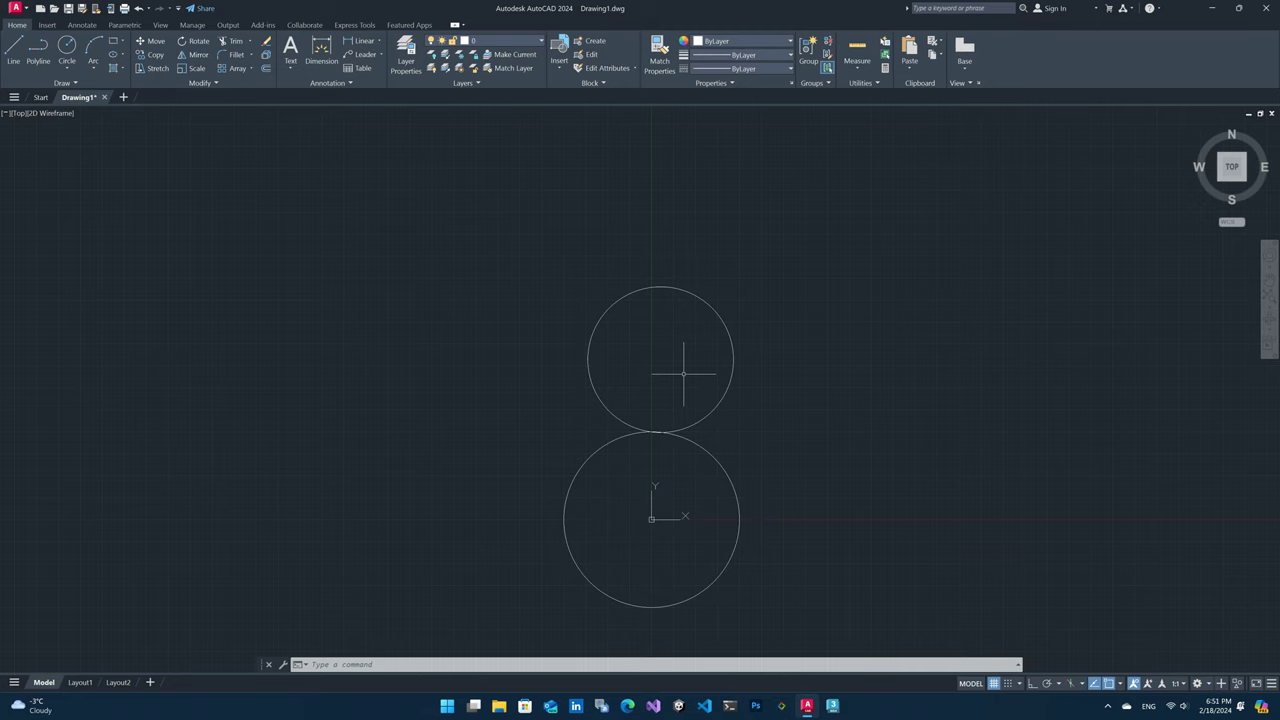
{"action": "left_click", "coordinate": [753, 396]}
{"action": "left_click", "coordinate": [710, 481]}
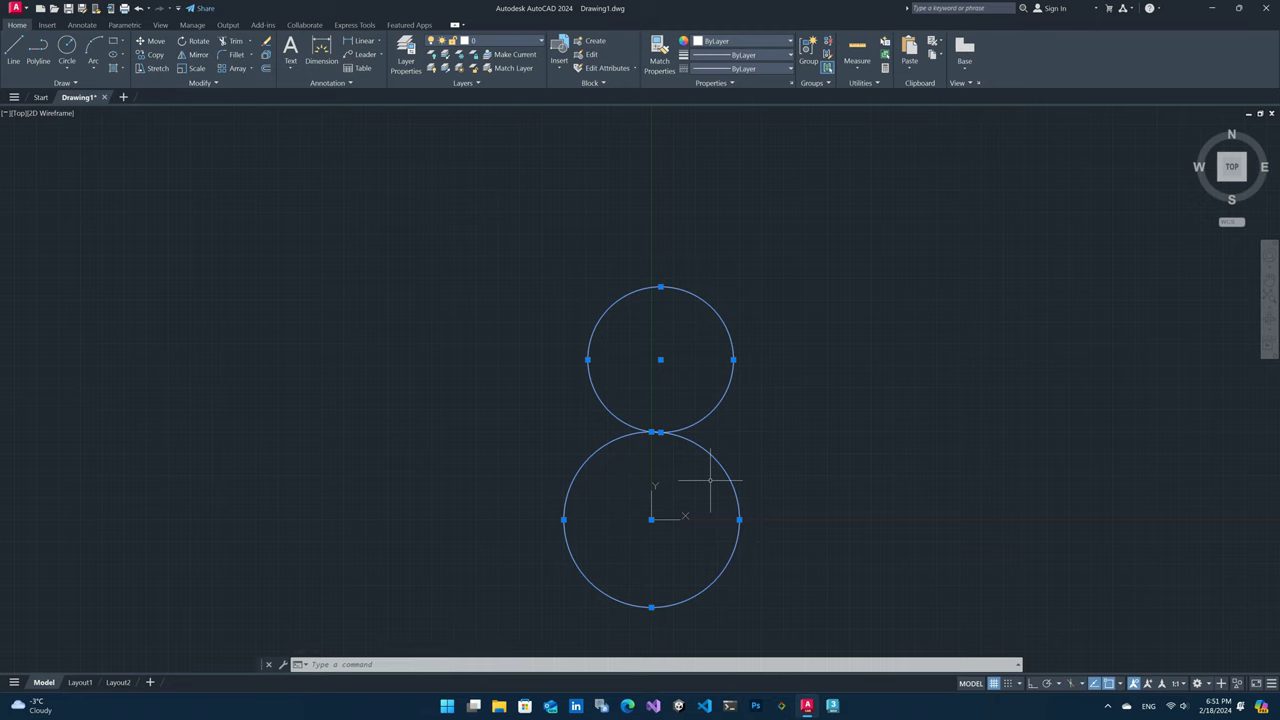
{"action": "key", "text": "Delete"}
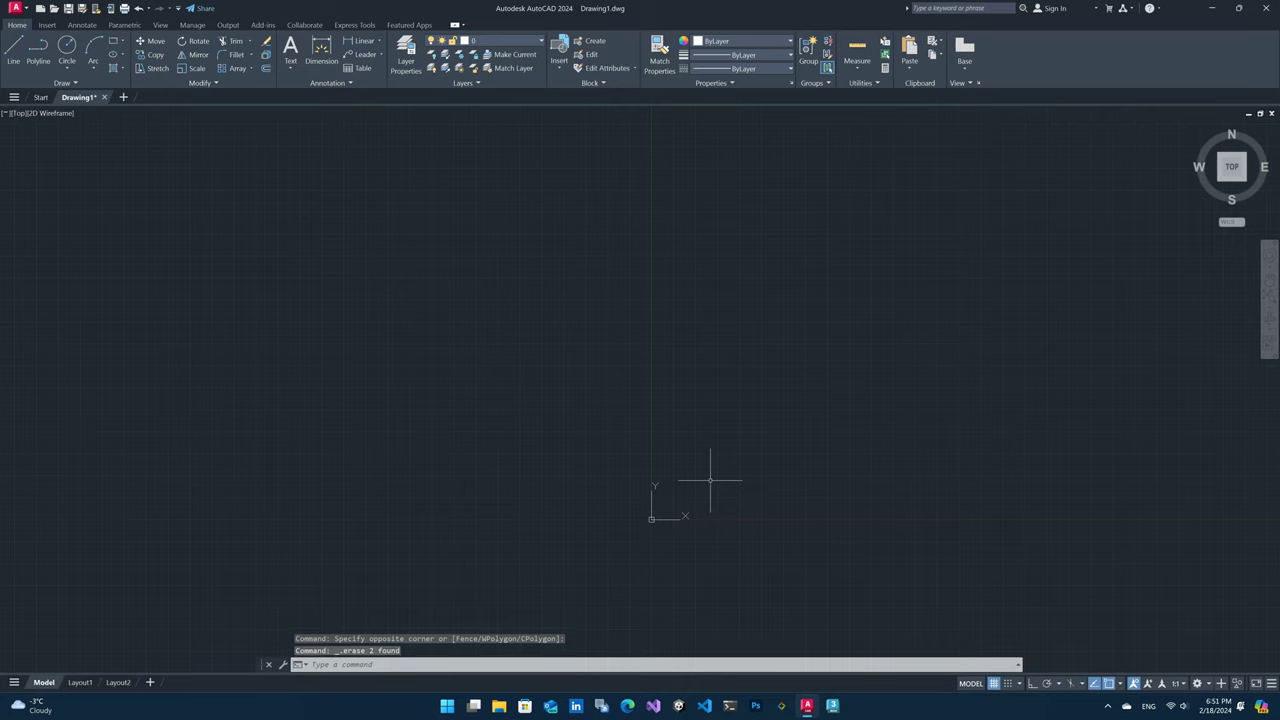
Pan the empty drawing view.
{"action": "middle_click_drag", "start_coordinate": [697, 412], "coordinate": [553, 381]}
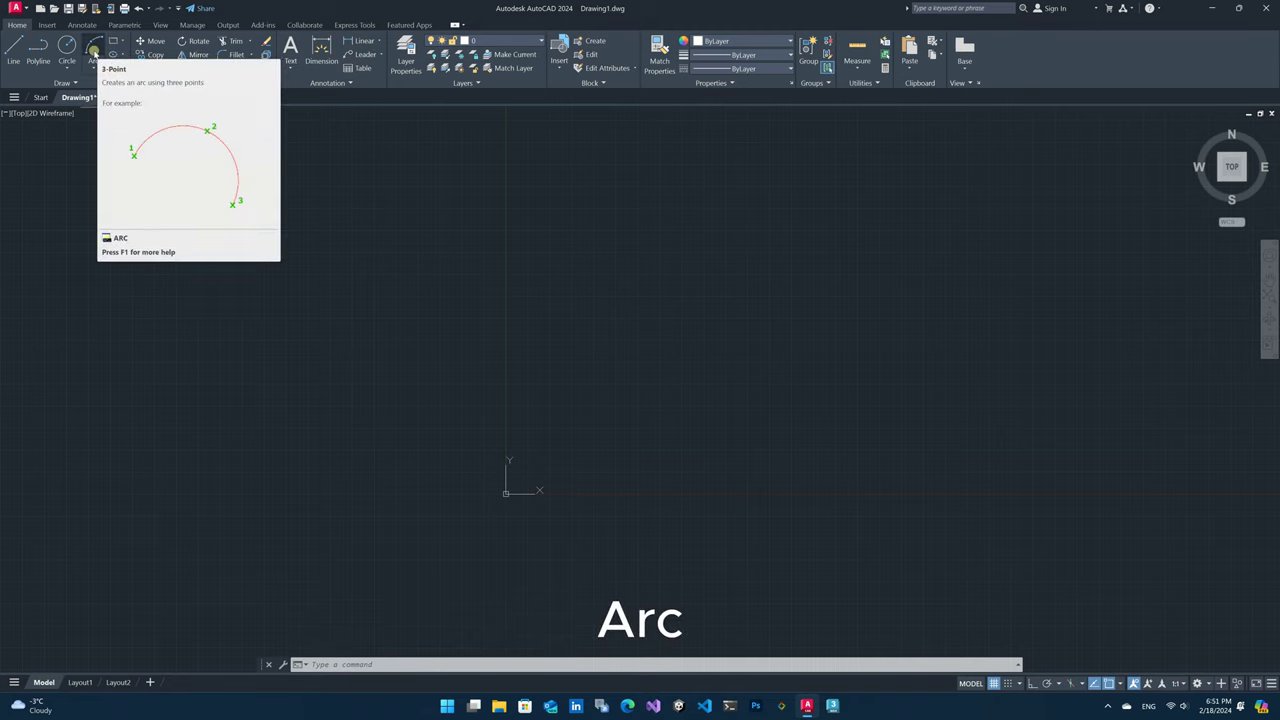
{"action": "mouse_move", "coordinate": [93, 50]}
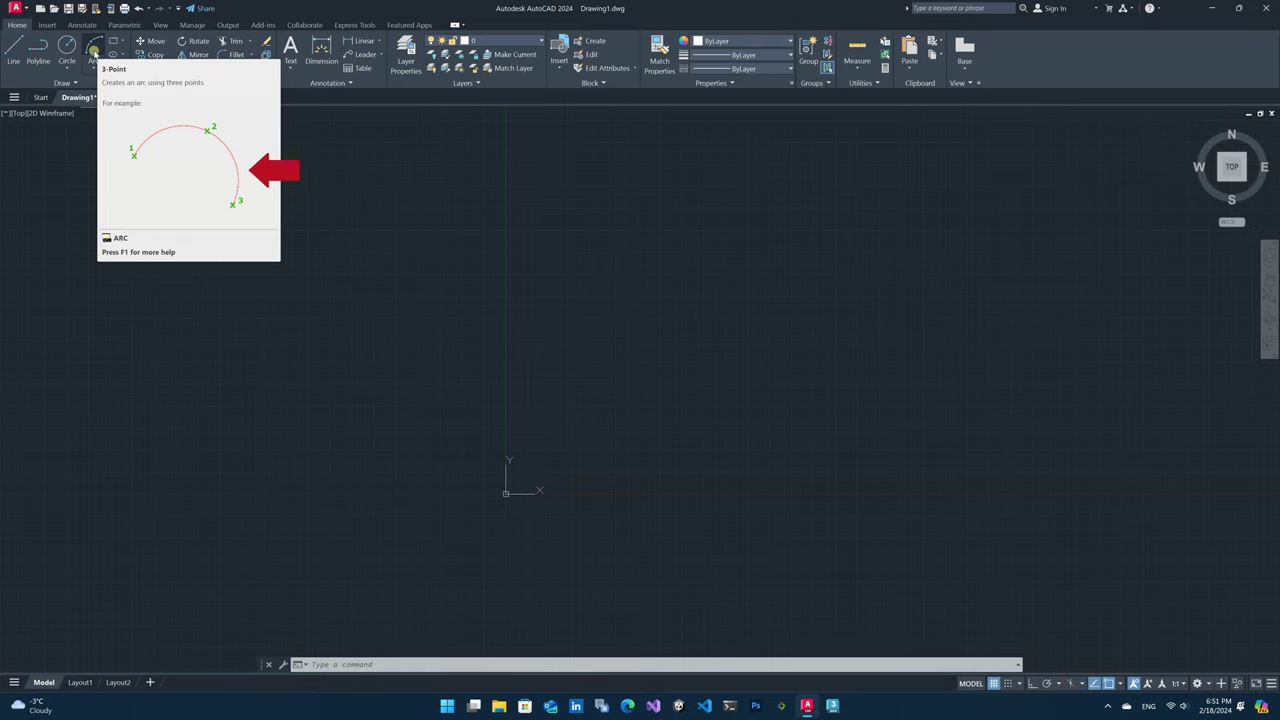
Expand the Arc dropdown to review methods such as Start, End, Angle.
{"action": "left_click", "coordinate": [92, 64]}
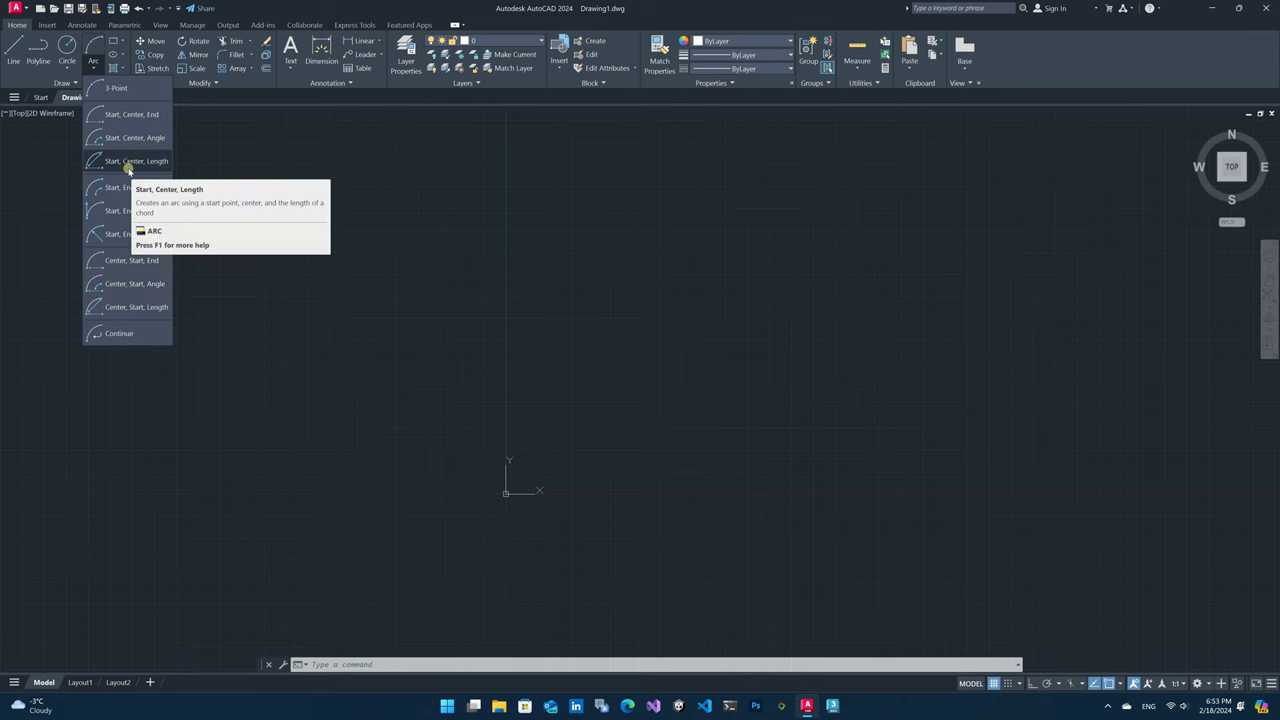
{"action": "mouse_move", "coordinate": [130, 187]}
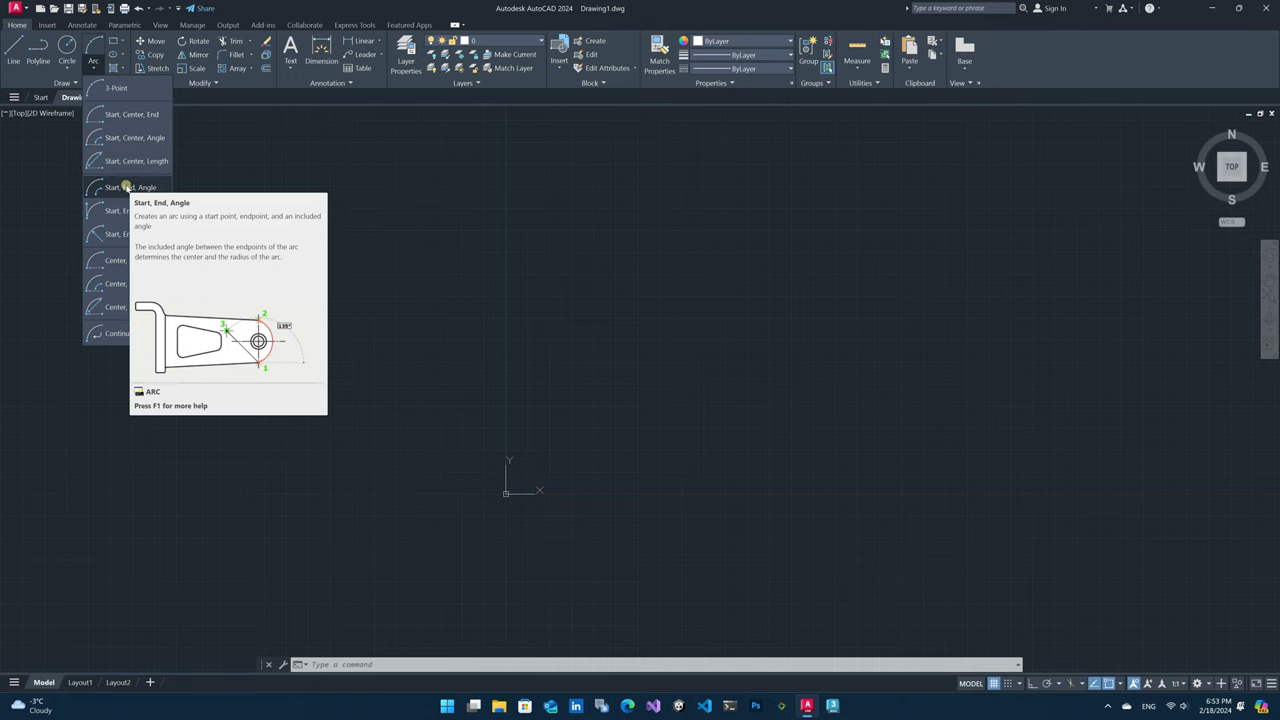
Draw a 3-point arc by picking start, second and end points right of the origin.
{"action": "left_click", "coordinate": [118, 88]}
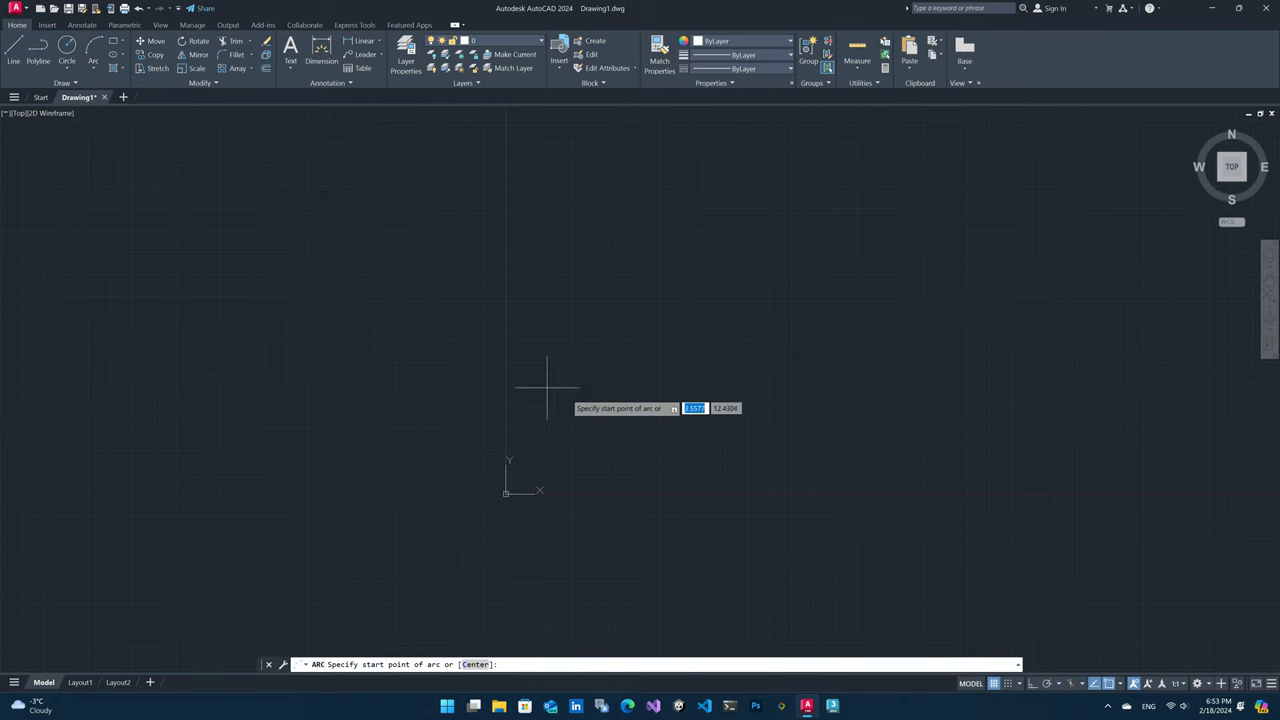
{"action": "left_click", "coordinate": [715, 465]}
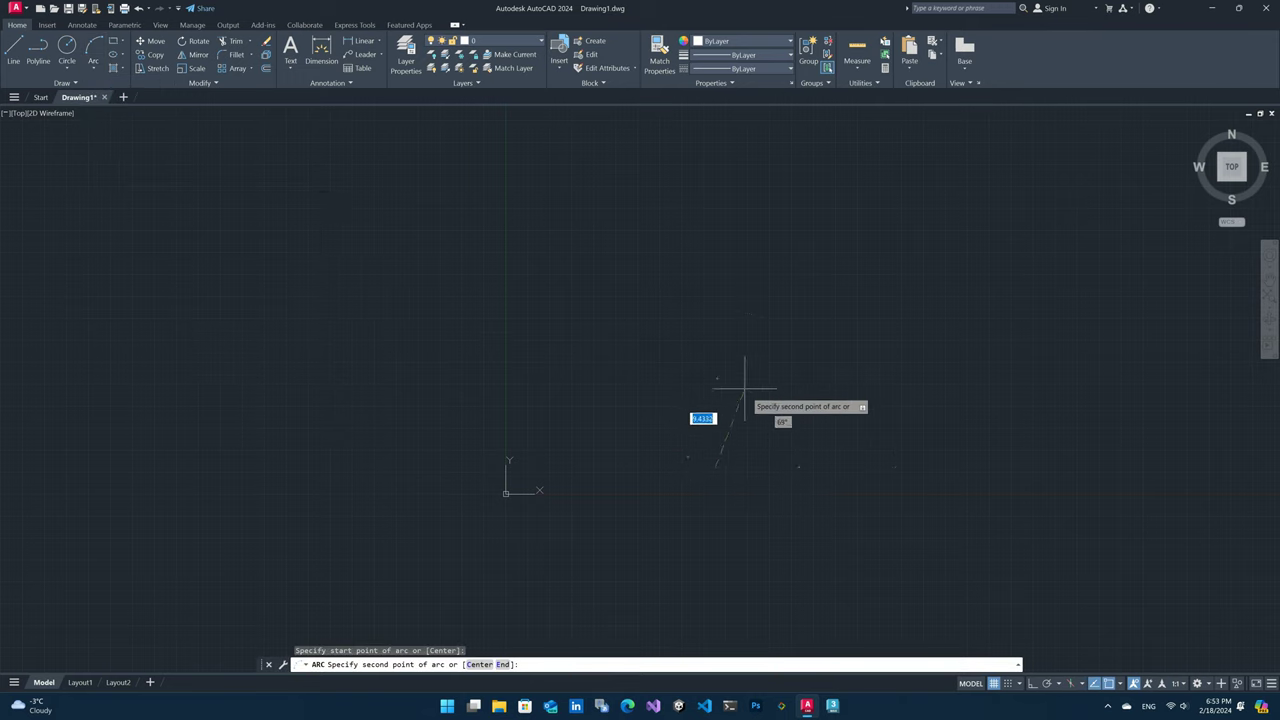
{"action": "left_click", "coordinate": [607, 352]}
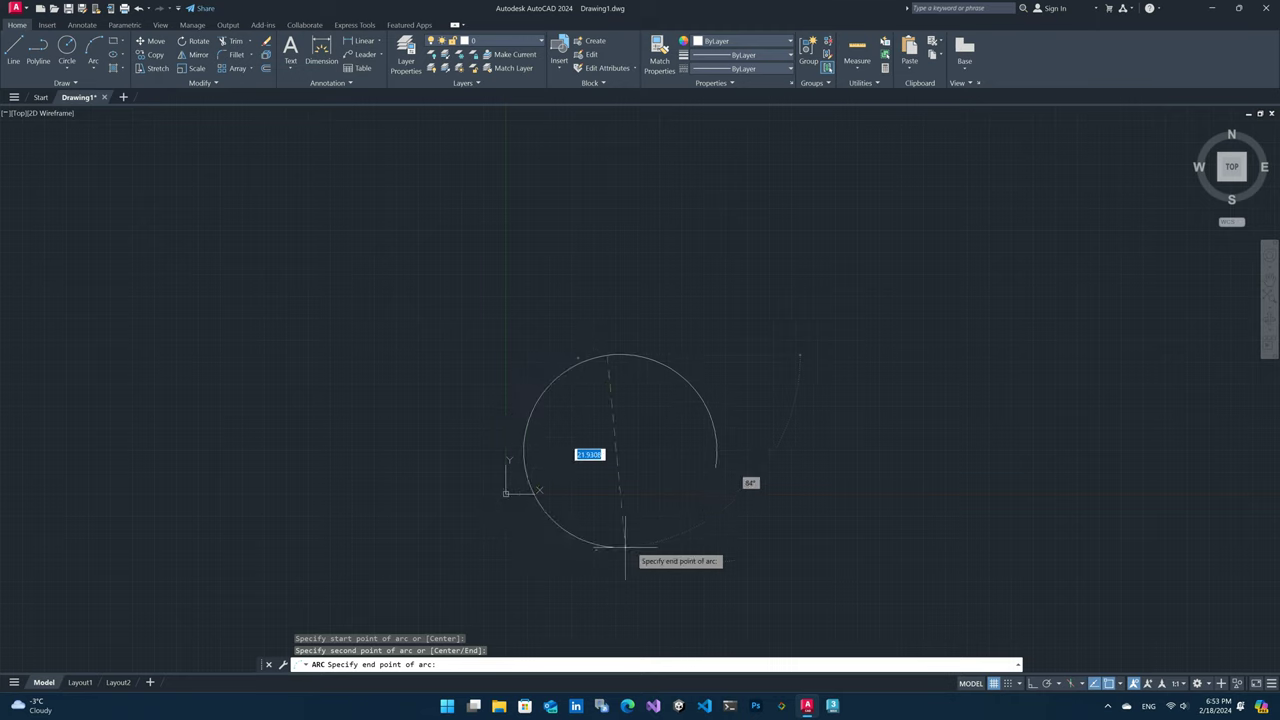
{"action": "left_click", "coordinate": [527, 441]}
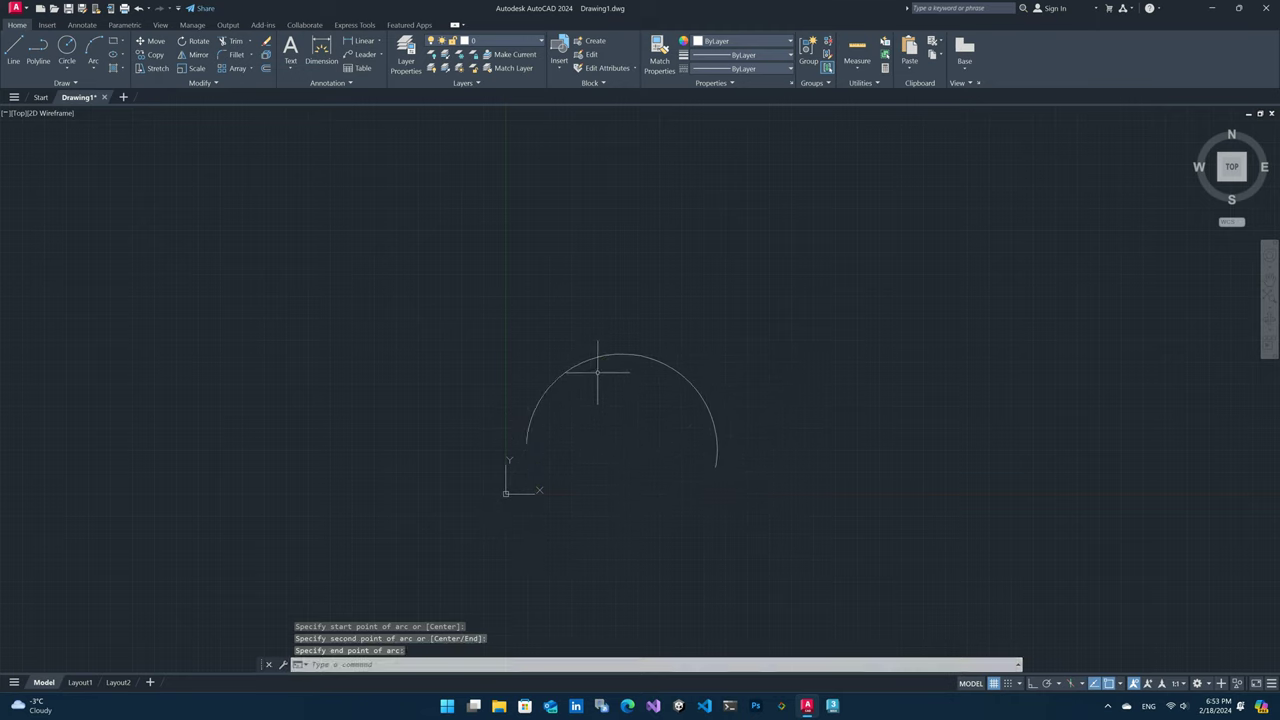
Select the arc, raise its midpoint grip, and move it up-right via the centre grip.
{"action": "left_click_drag", "start_coordinate": [691, 337], "coordinate": [655, 386]}
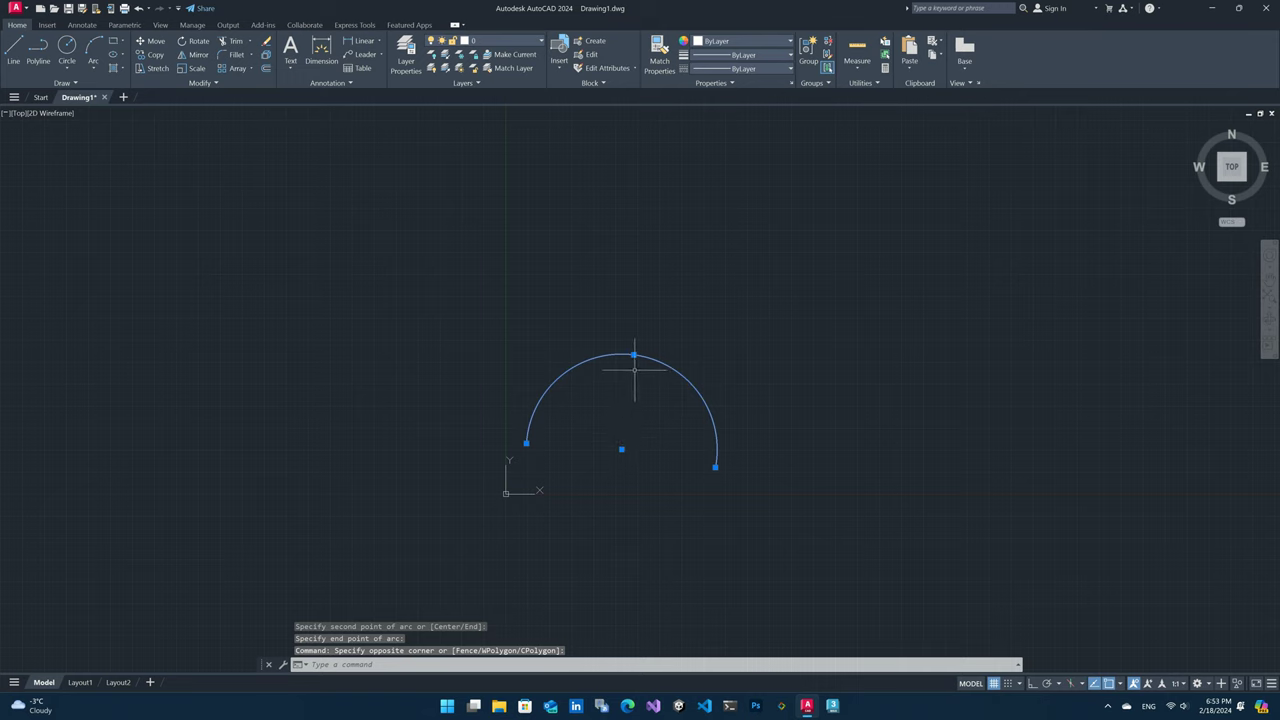
{"action": "left_click", "coordinate": [633, 355]}
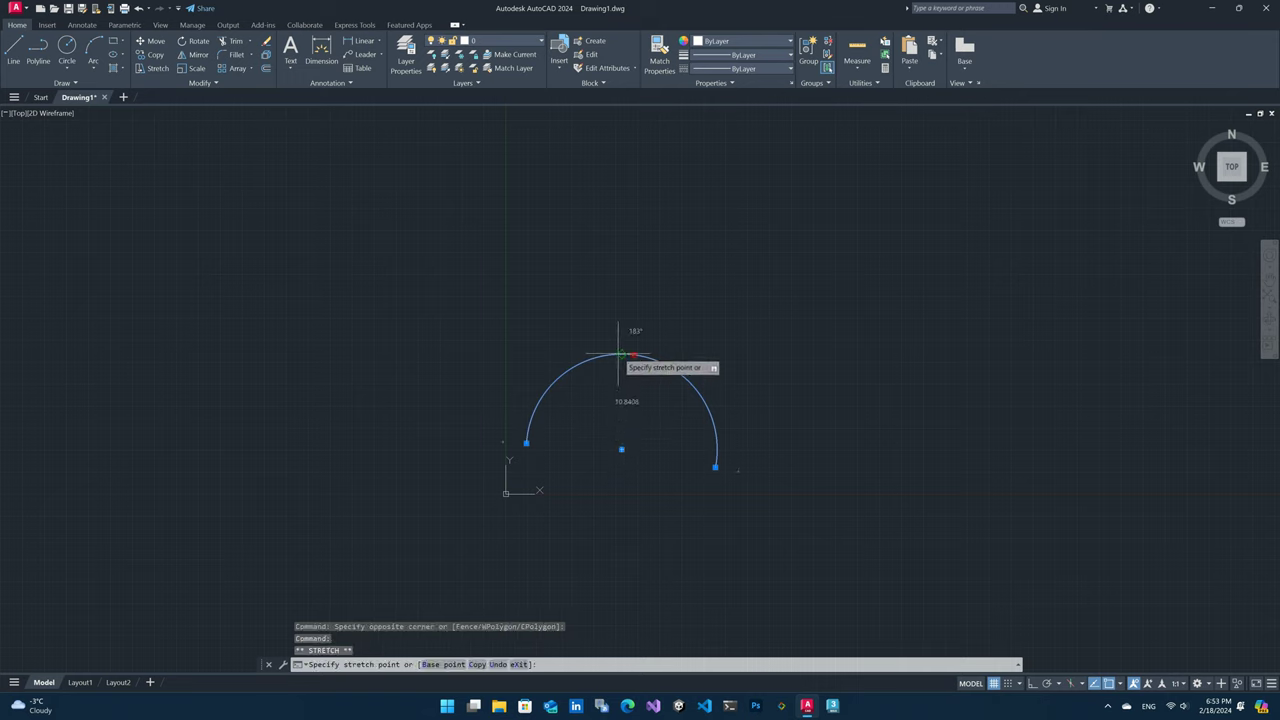
{"action": "left_click", "coordinate": [638, 321]}
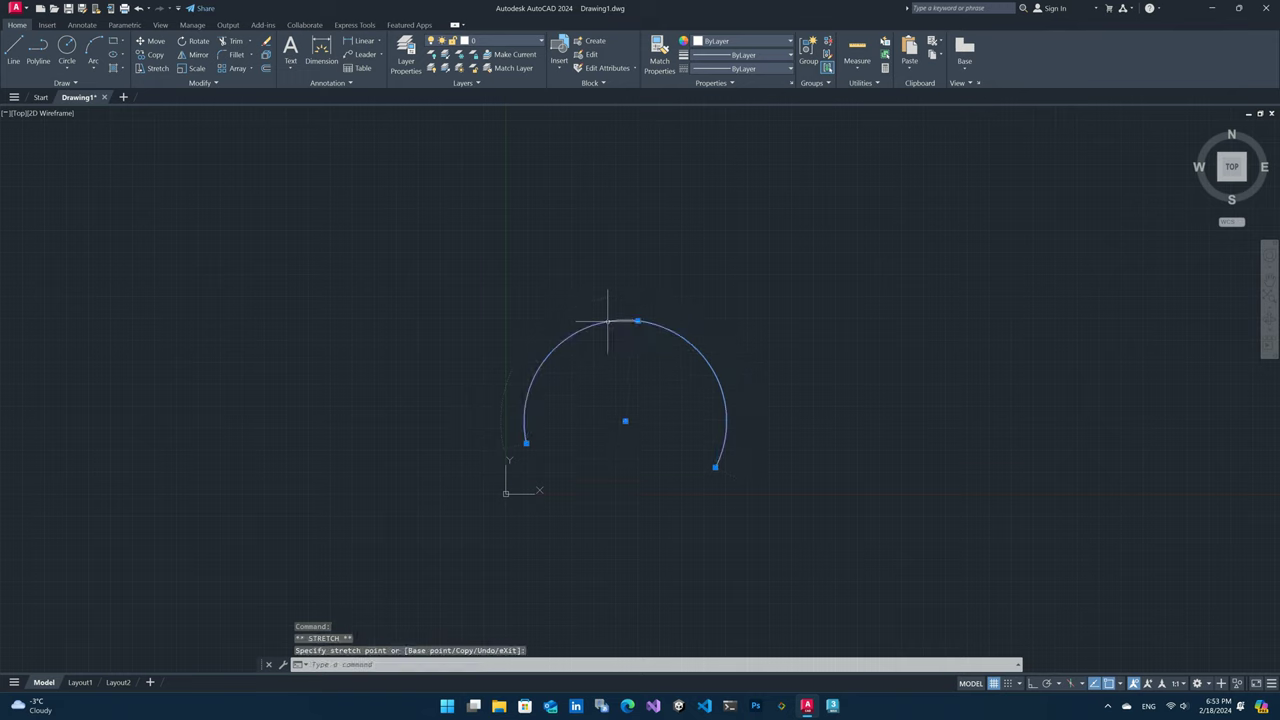
{"action": "left_click", "coordinate": [626, 421]}
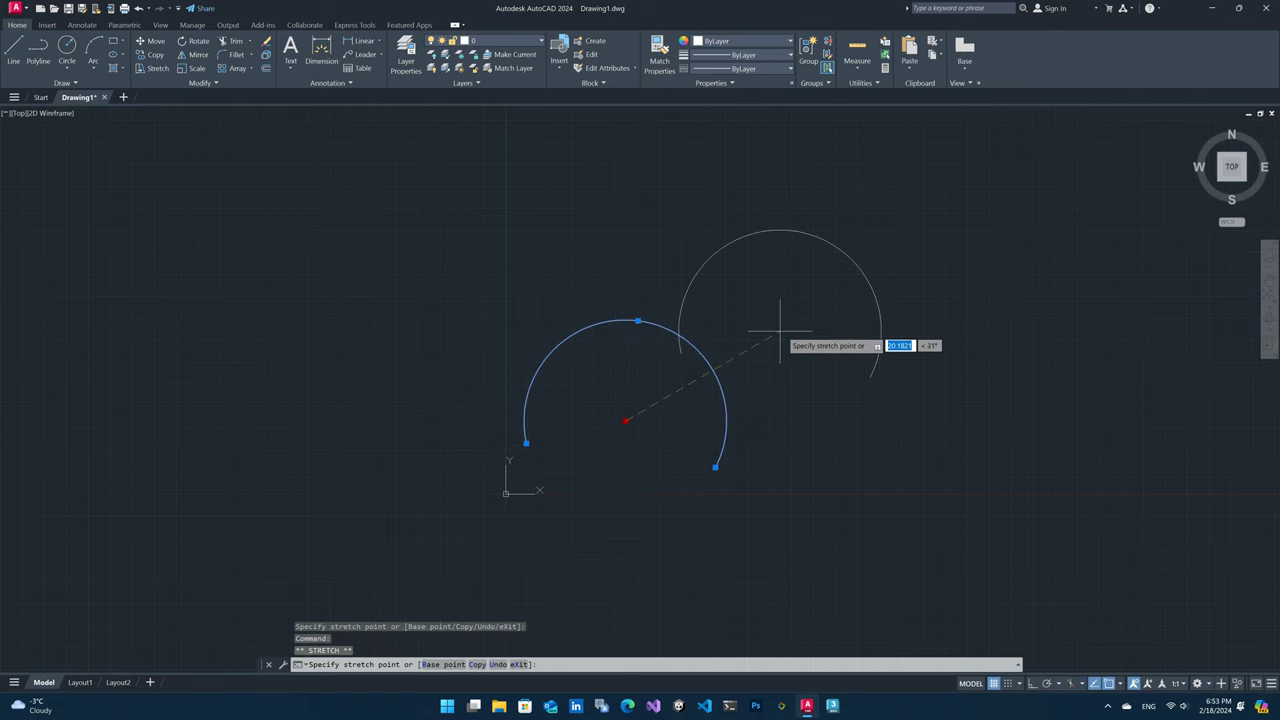
{"action": "left_click", "coordinate": [829, 374]}
Drag both endpoint grips so the arc wraps into a near-full circle, then clear grips.
{"action": "left_click", "coordinate": [731, 397]}
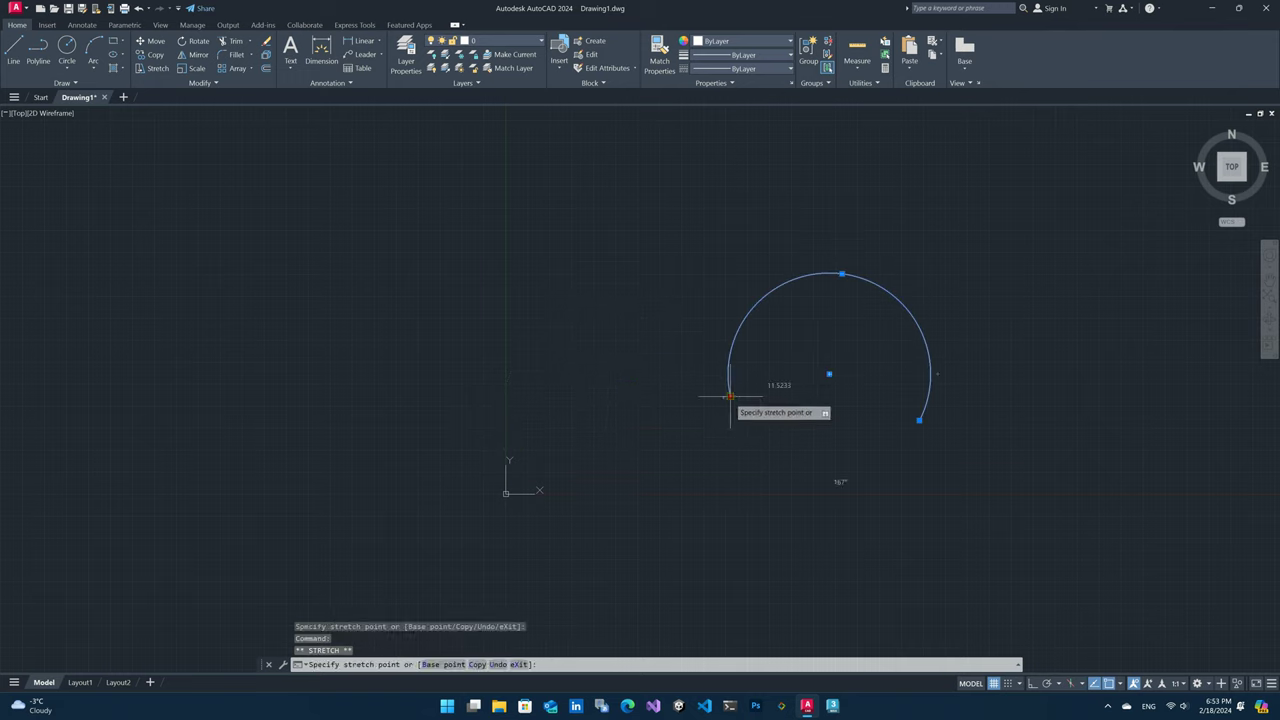
{"action": "left_click", "coordinate": [781, 420]}
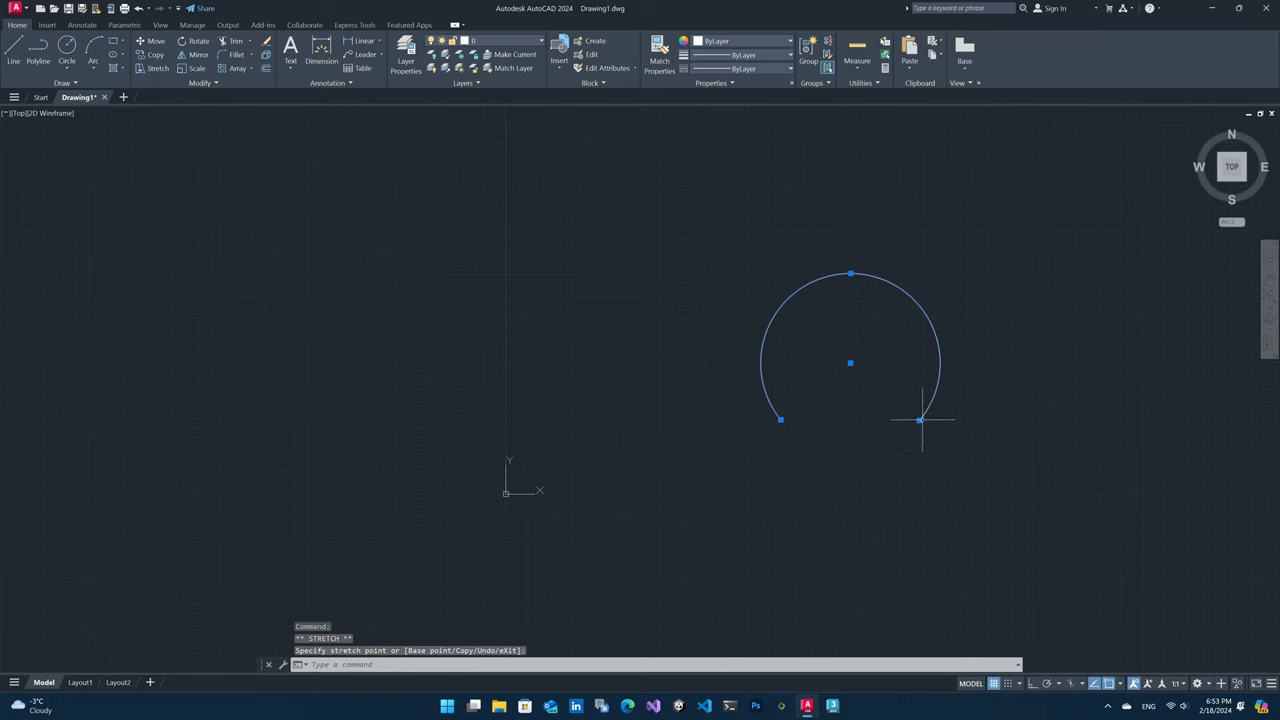
{"action": "left_click", "coordinate": [919, 420]}
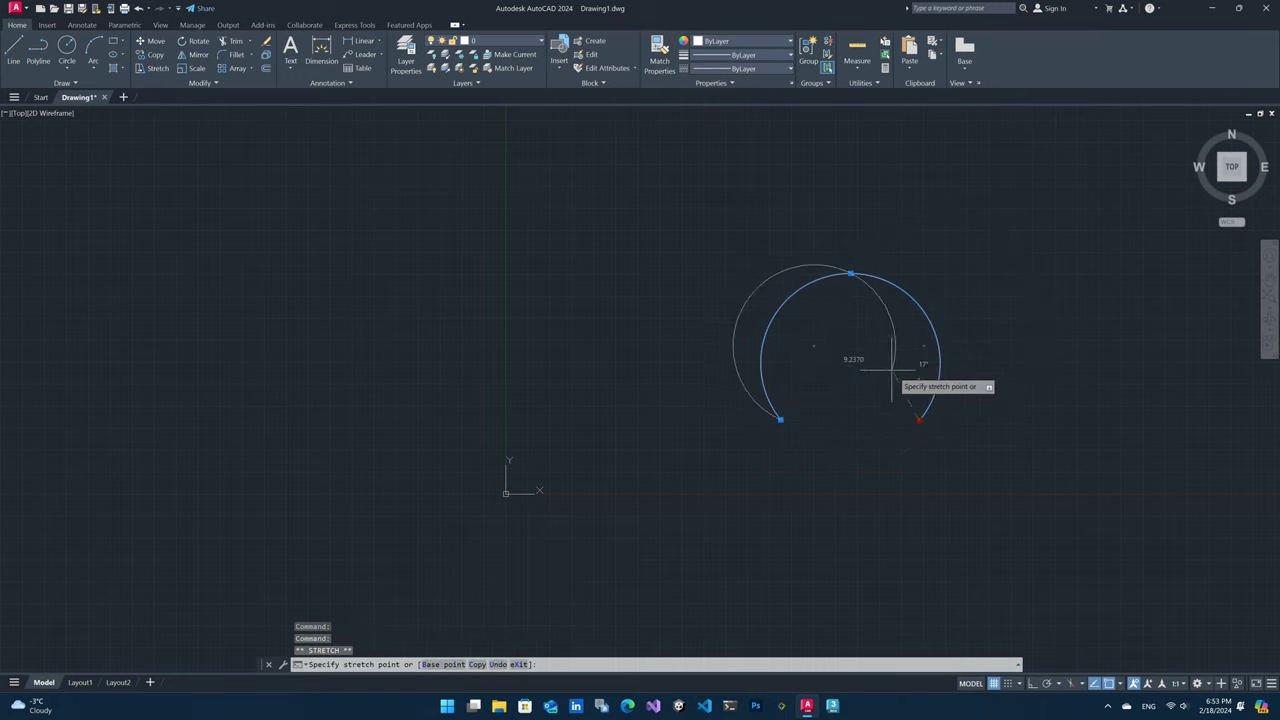
{"action": "left_click", "coordinate": [850, 426]}
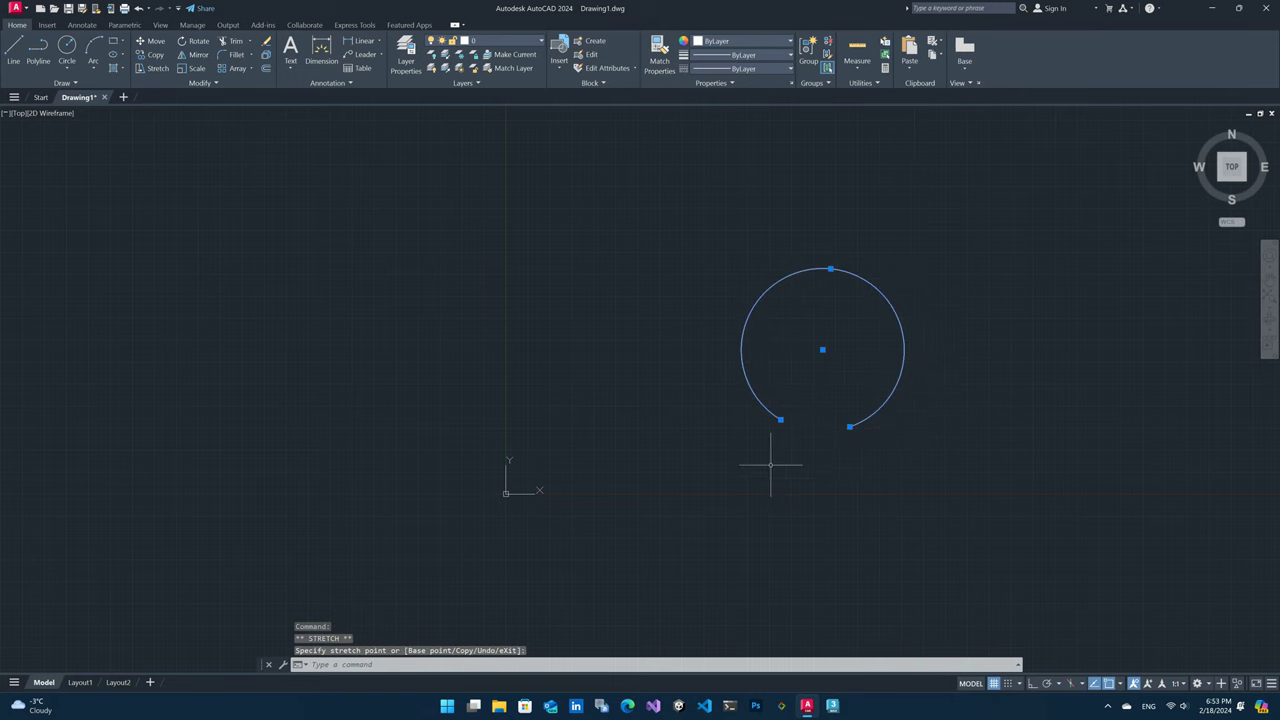
{"action": "key", "text": "Escape"}
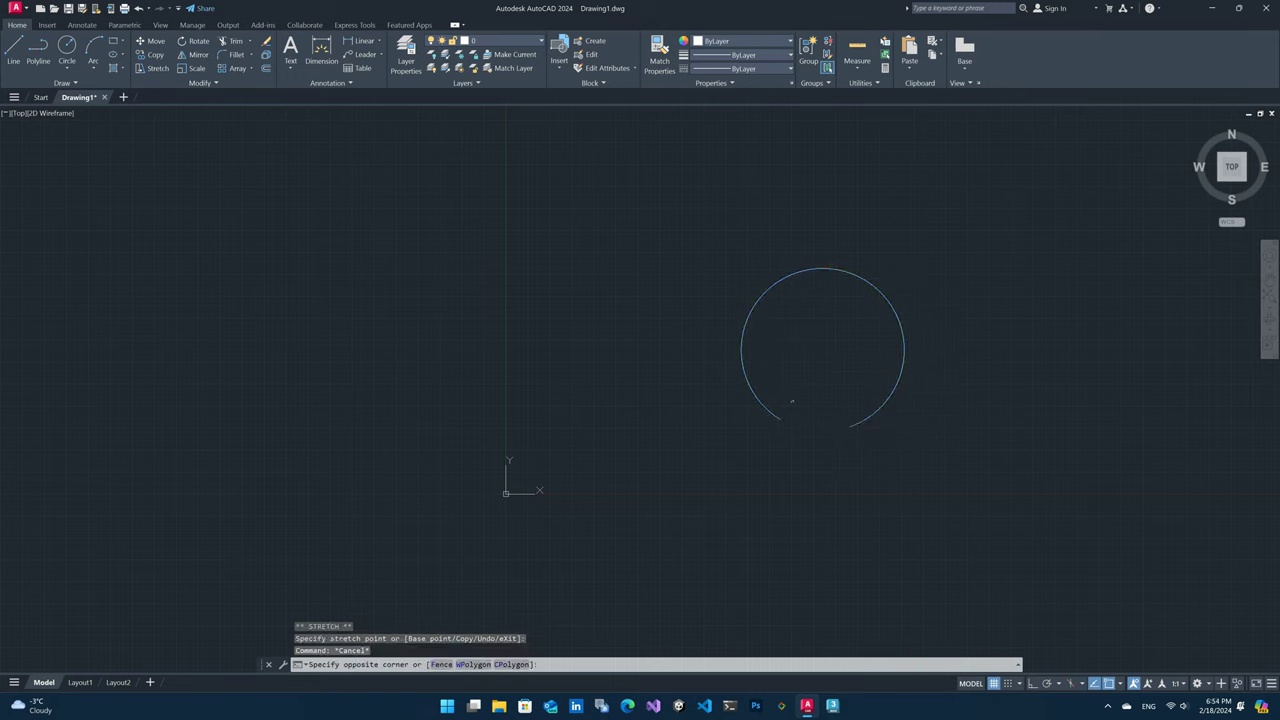
Stretch the arc's lower-left endpoint far upward to flatten it into a long curve.
{"action": "left_click", "coordinate": [743, 446]}
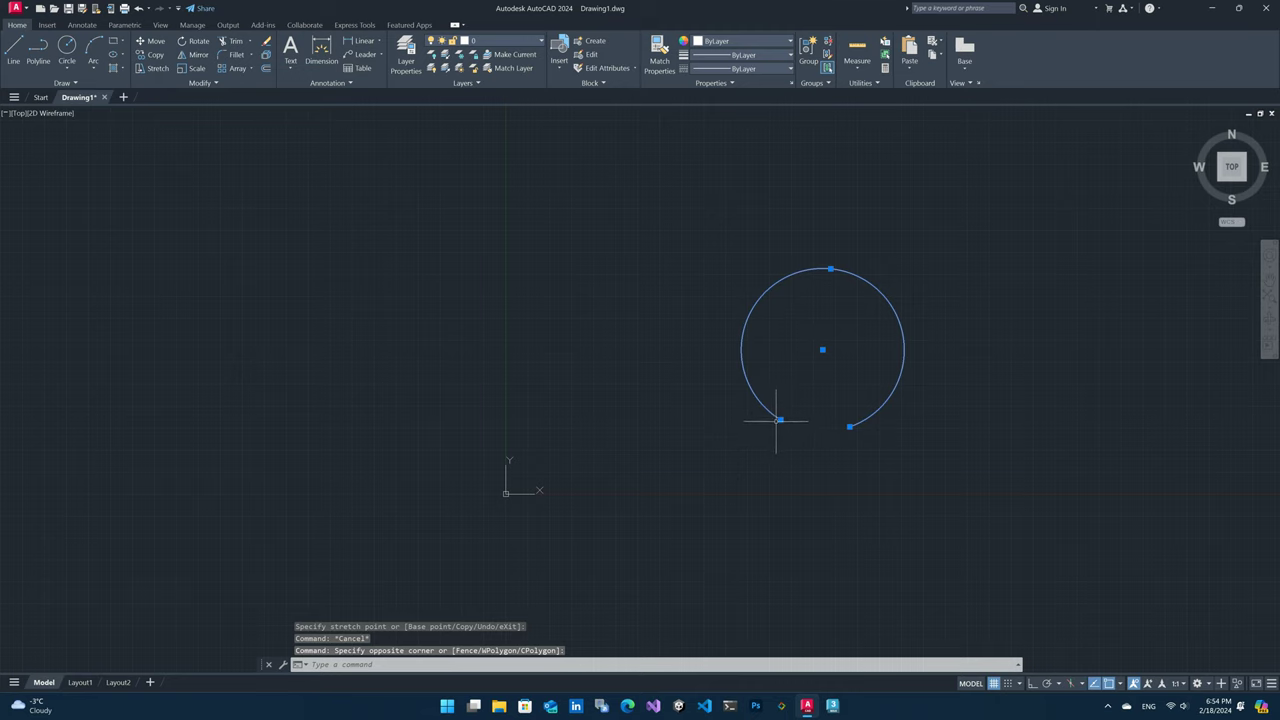
{"action": "left_click", "coordinate": [780, 420]}
{"action": "mouse_move", "coordinate": [703, 252]}
{"action": "middle_mouse_down"}
{"action": "mouse_move", "coordinate": [711, 240]}
{"action": "mouse_move", "coordinate": [543, 414]}
{"action": "middle_mouse_up"}
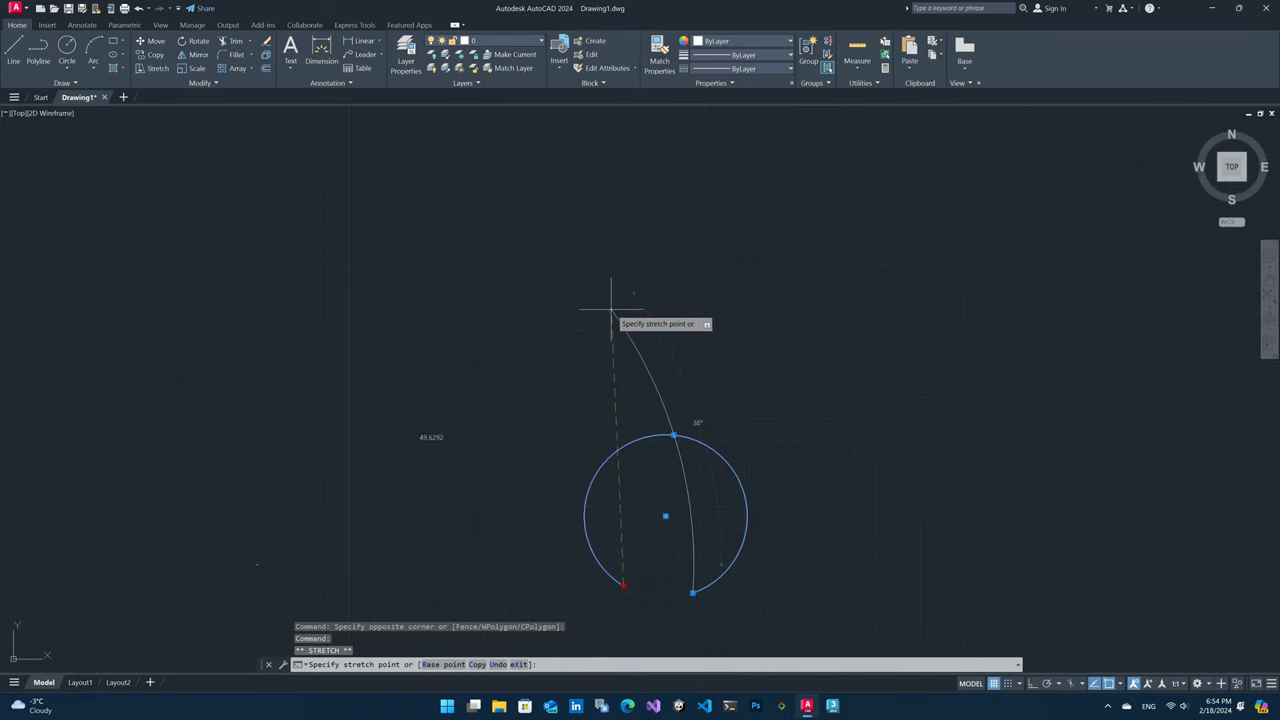
{"action": "left_click", "coordinate": [627, 292]}
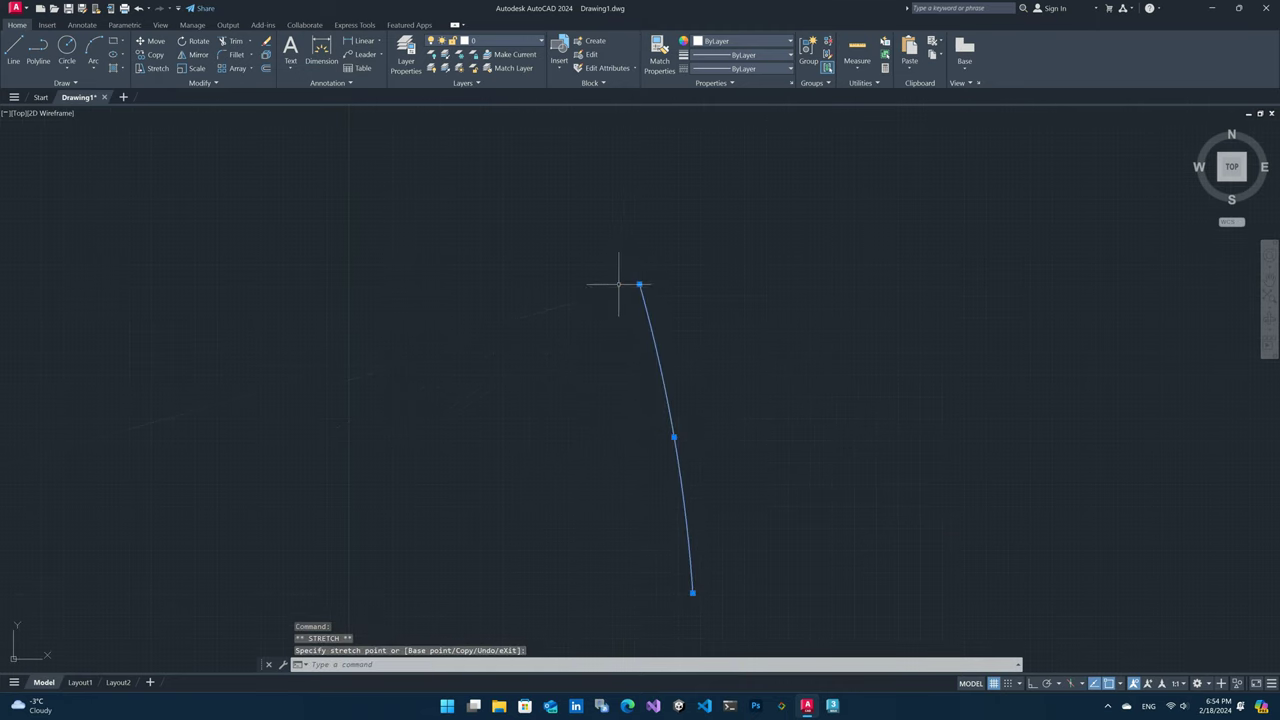
Cancel the pending stretch and recentre the view on the short arc near the origin.
{"action": "middle_click_drag", "start_coordinate": [603, 389], "coordinate": [733, 335]}
{"action": "middle_click_drag", "start_coordinate": [748, 390], "coordinate": [643, 380]}
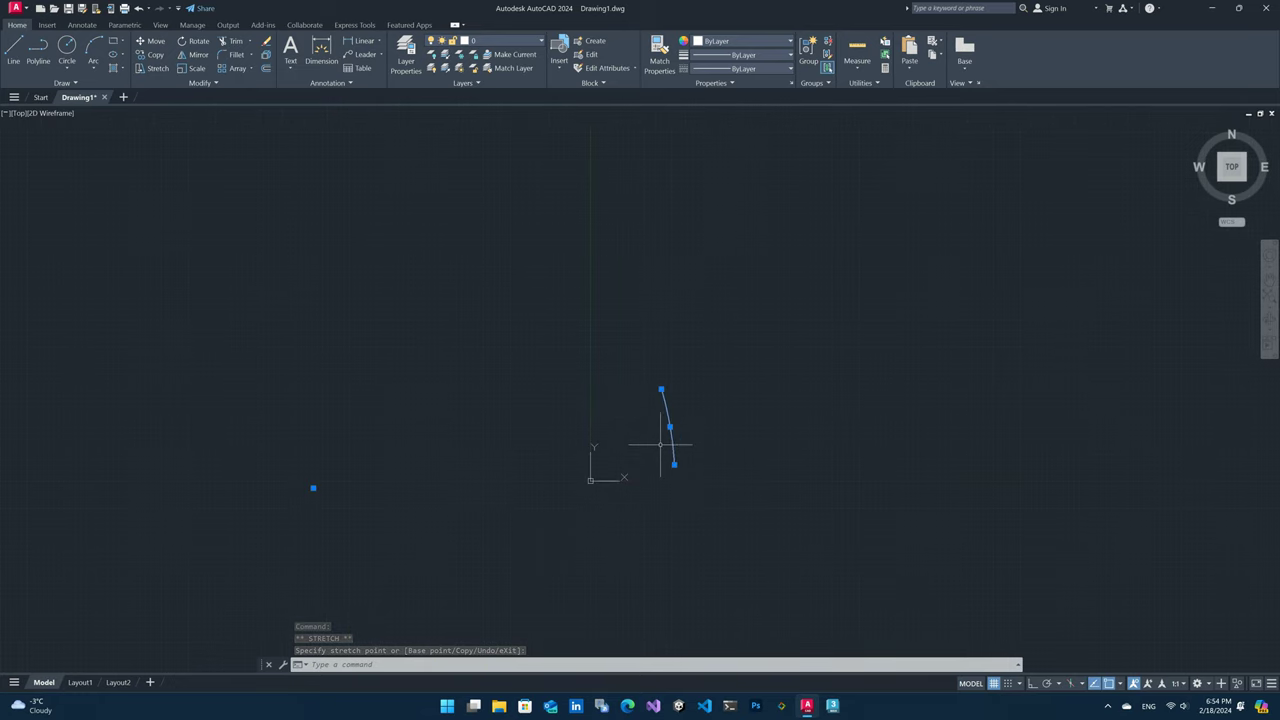
{"action": "scroll", "coordinate": [660, 441], "scroll_direction": "down", "scroll_amount": 6}
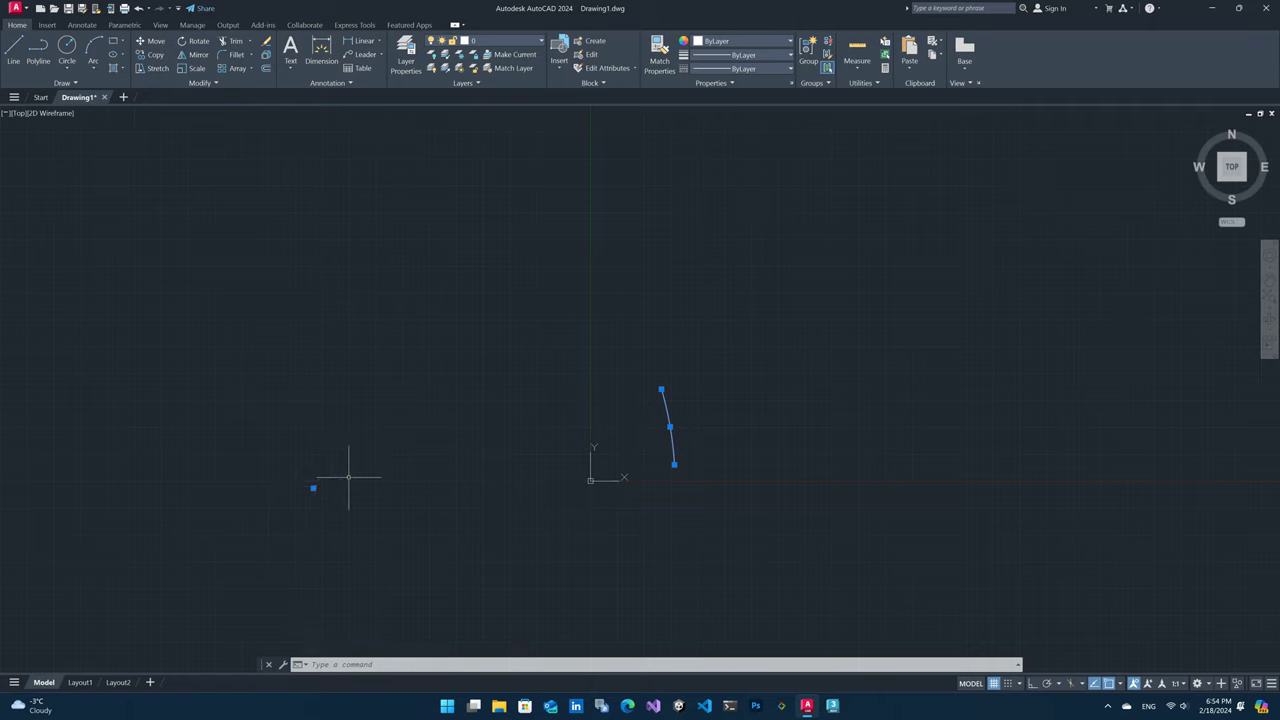
{"action": "scroll", "coordinate": [663, 481], "scroll_direction": "up", "scroll_amount": 2}
{"action": "key", "text": "Escape"}
{"action": "middle_click_drag", "start_coordinate": [551, 465], "coordinate": [646, 446]}
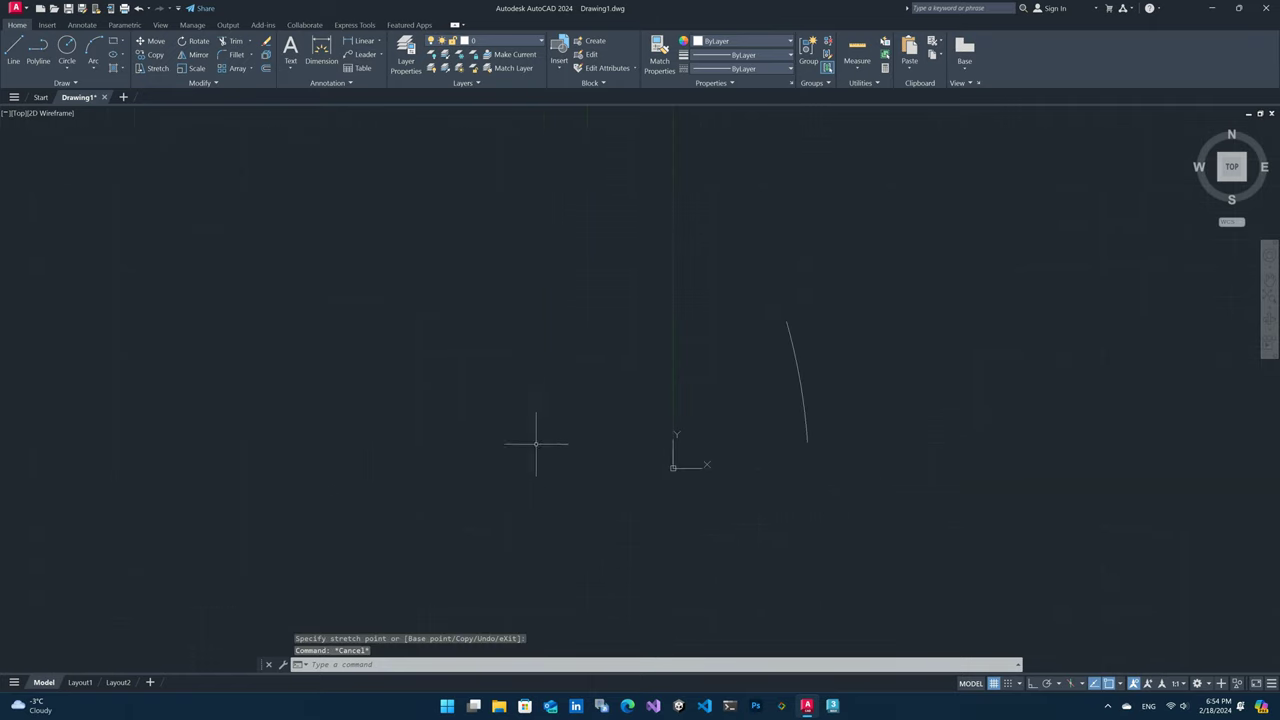
{"action": "scroll", "coordinate": [697, 406], "scroll_direction": "down", "scroll_amount": 3}
{"action": "scroll", "coordinate": [640, 423], "scroll_direction": "down", "scroll_amount": 2}
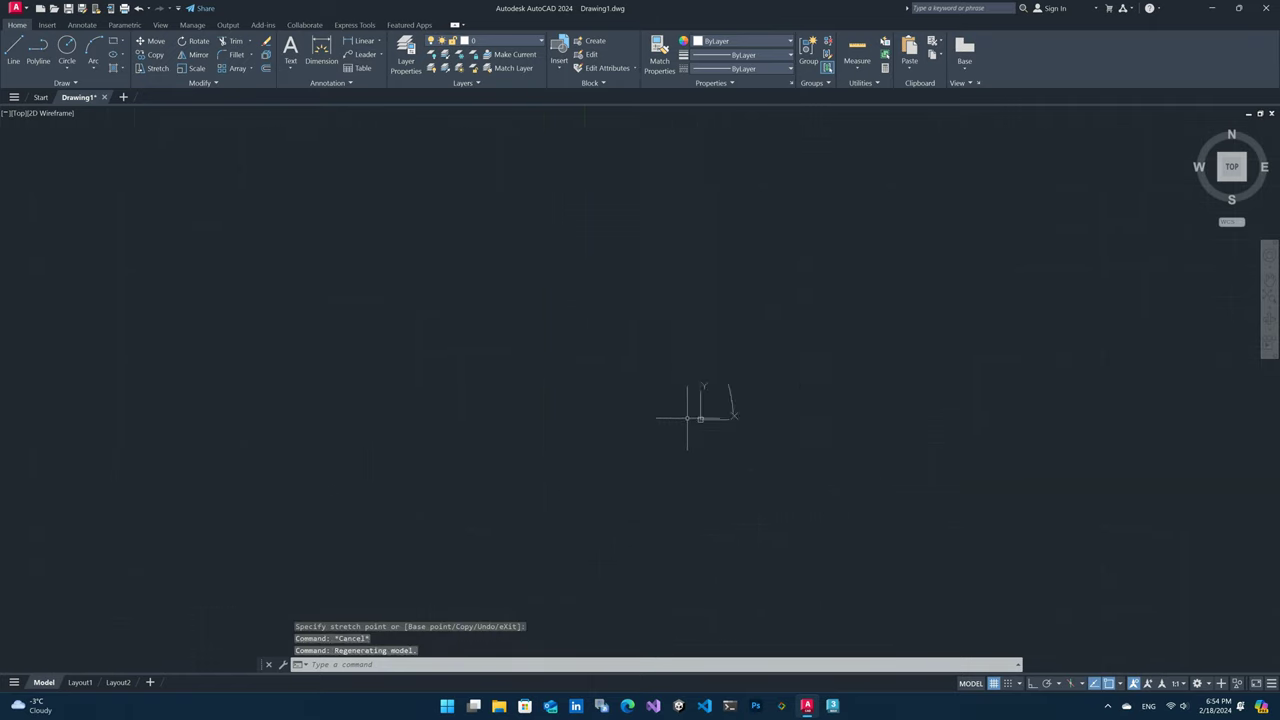
{"action": "left_click", "coordinate": [717, 409]}
Window-select the short arc and delete it, leaving the drawing empty.
{"action": "left_click", "coordinate": [701, 418]}
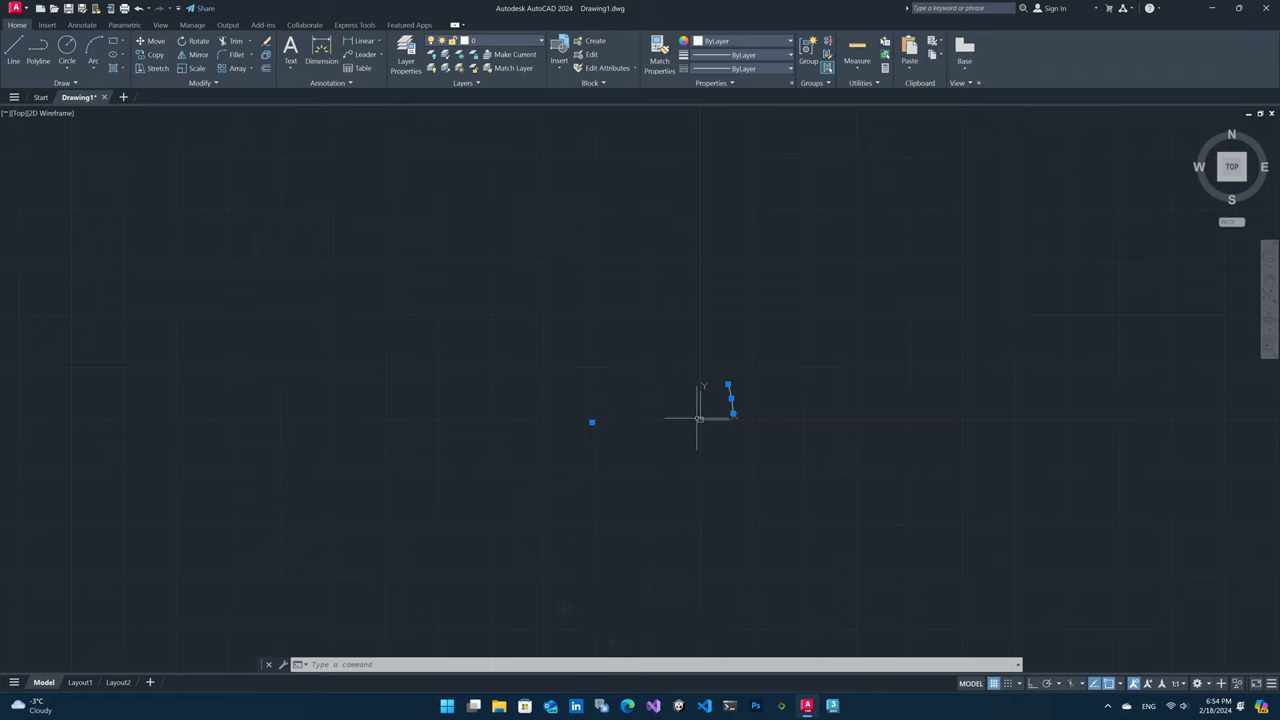
{"action": "left_click", "coordinate": [698, 418]}
{"action": "key", "text": "Escape"}
{"action": "left_click", "coordinate": [701, 410]}
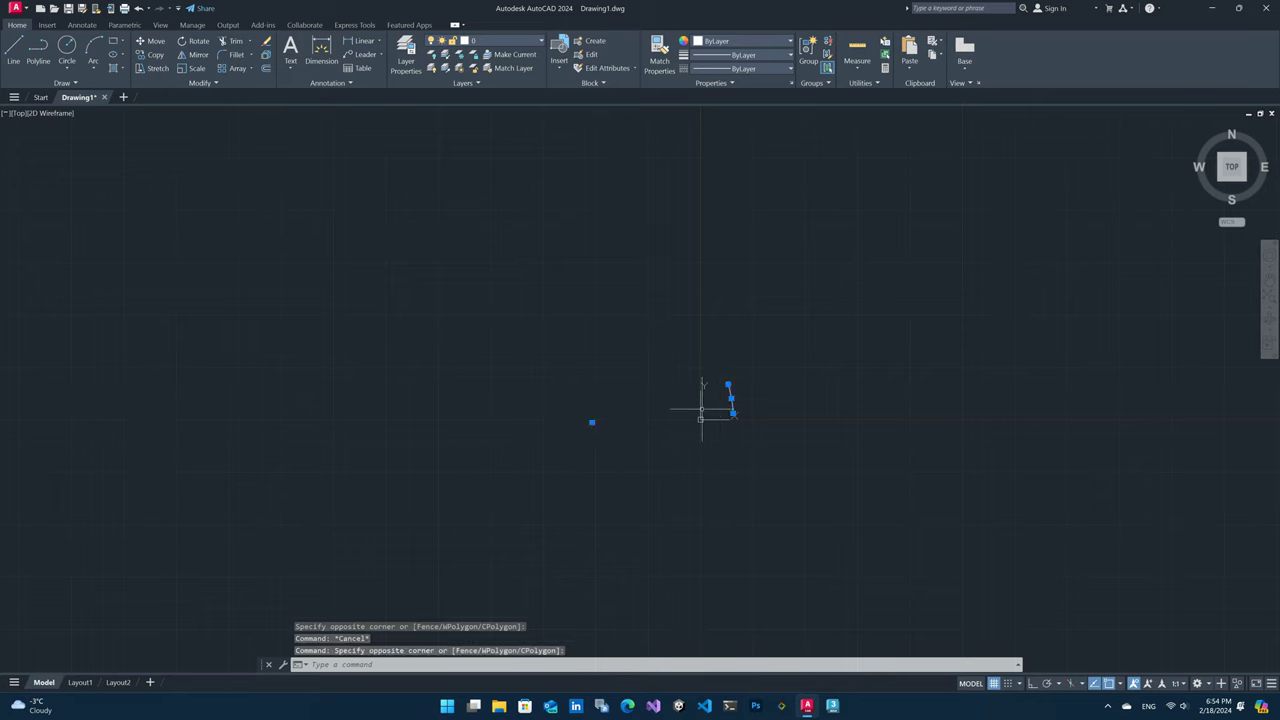
{"action": "key", "text": "Delete"}
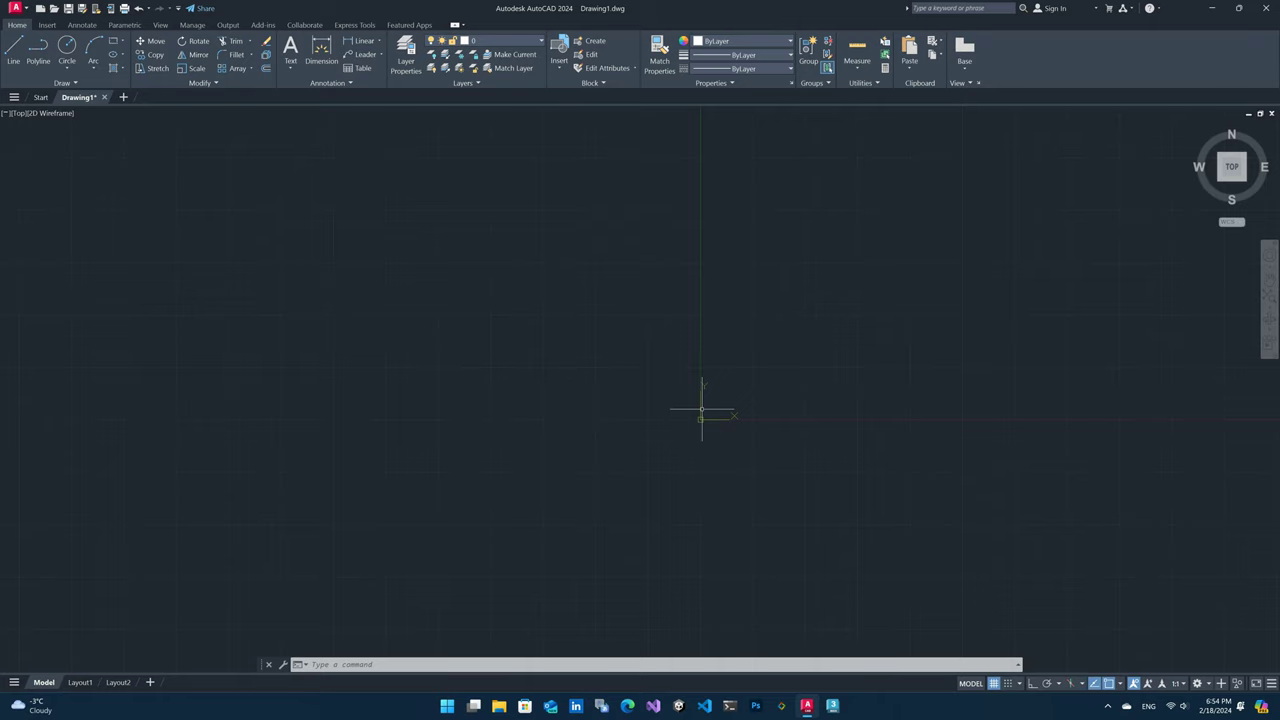
{"action": "middle_click_drag", "start_coordinate": [694, 480], "coordinate": [494, 517]}
{"action": "scroll", "coordinate": [560, 457], "scroll_direction": "up", "scroll_amount": 1}
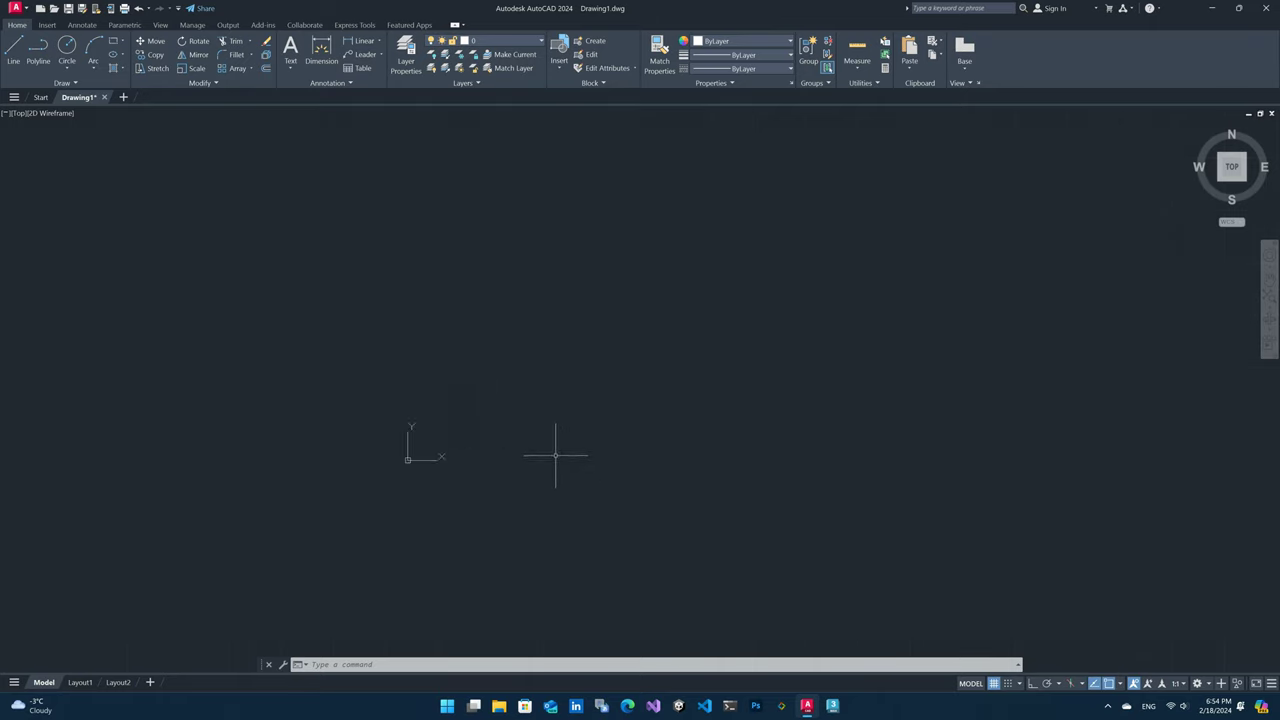
{"action": "scroll", "coordinate": [517, 420], "scroll_direction": "up", "scroll_amount": 3}
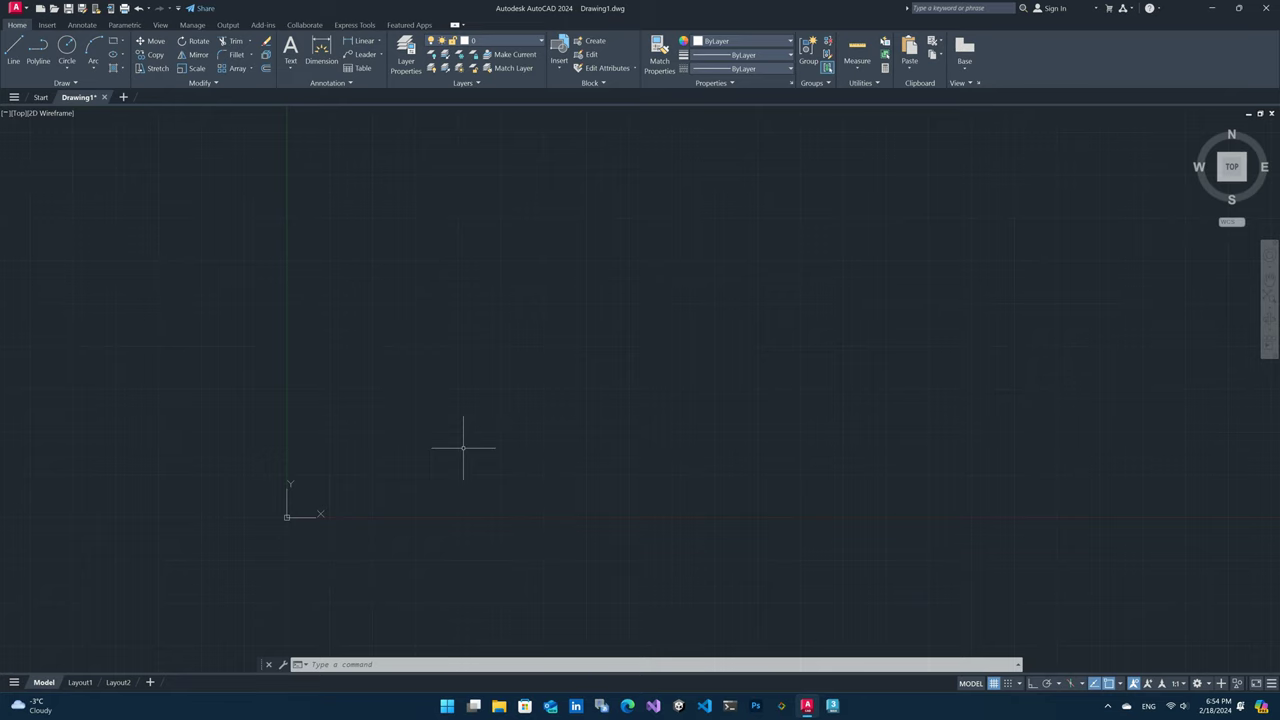